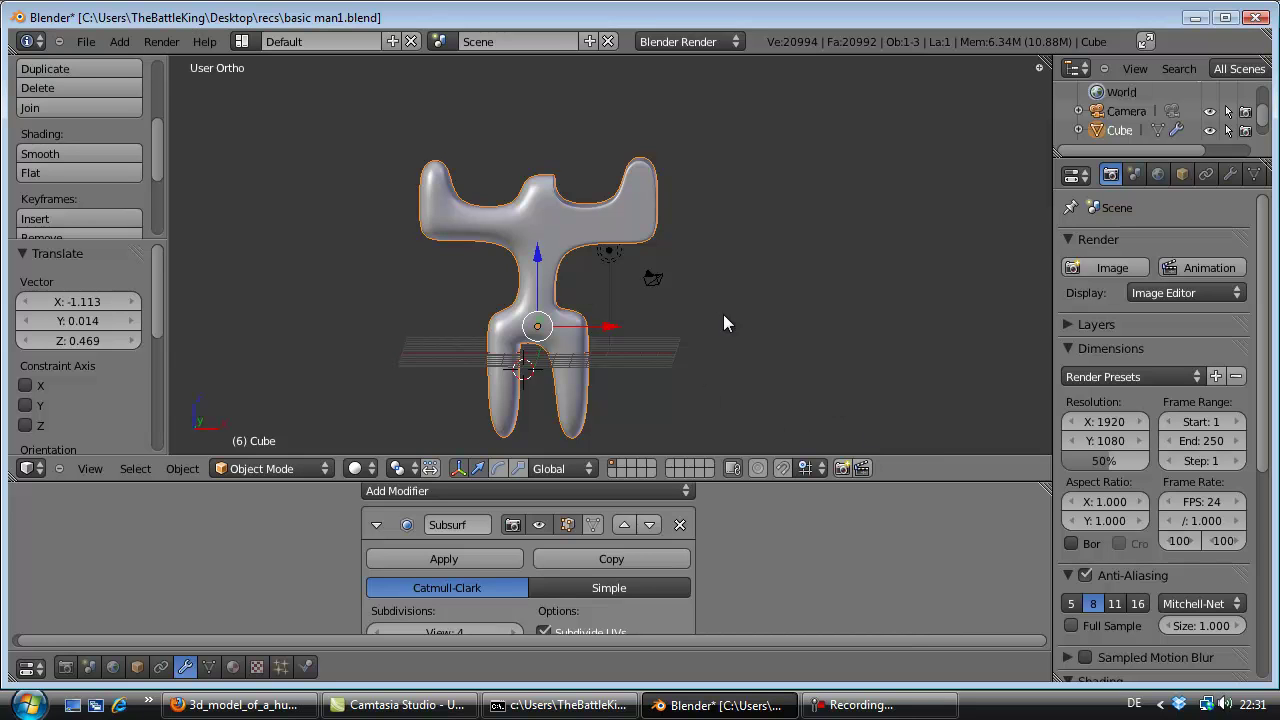
Step: Scale the man figure down to about 0.15 and move it left to roughly X −15.6
key("s")
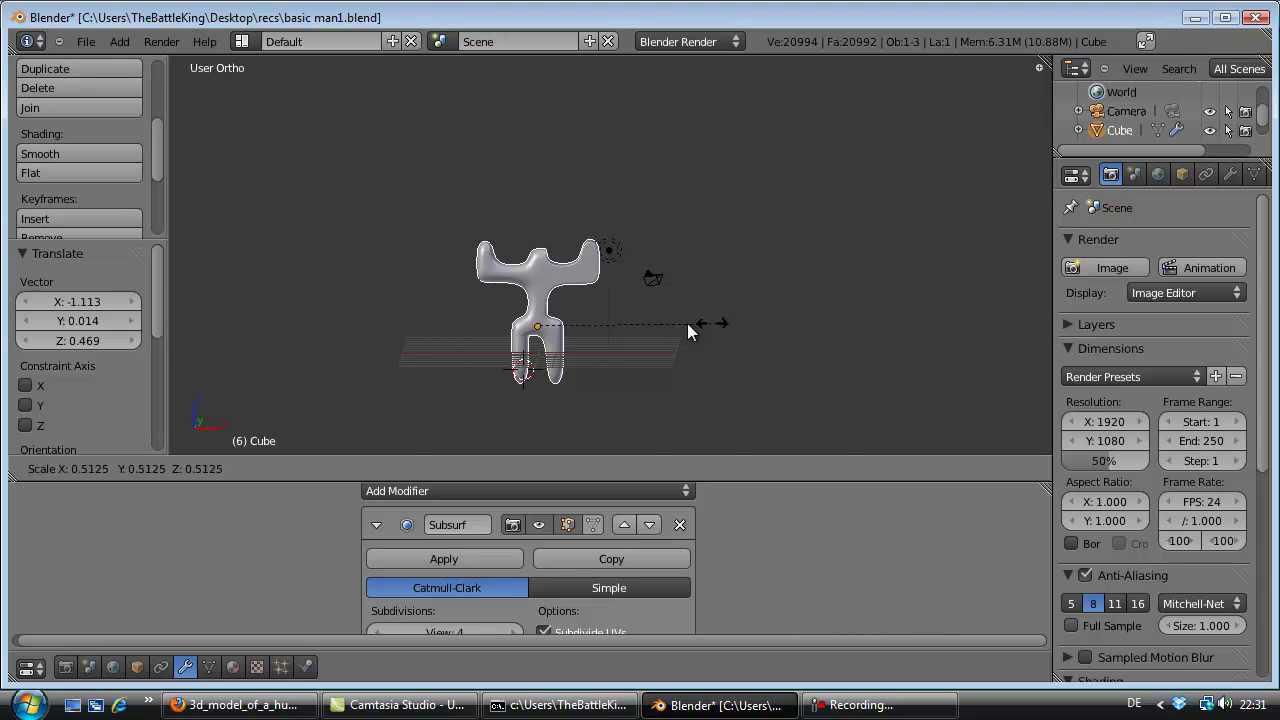
left_click(592, 325)
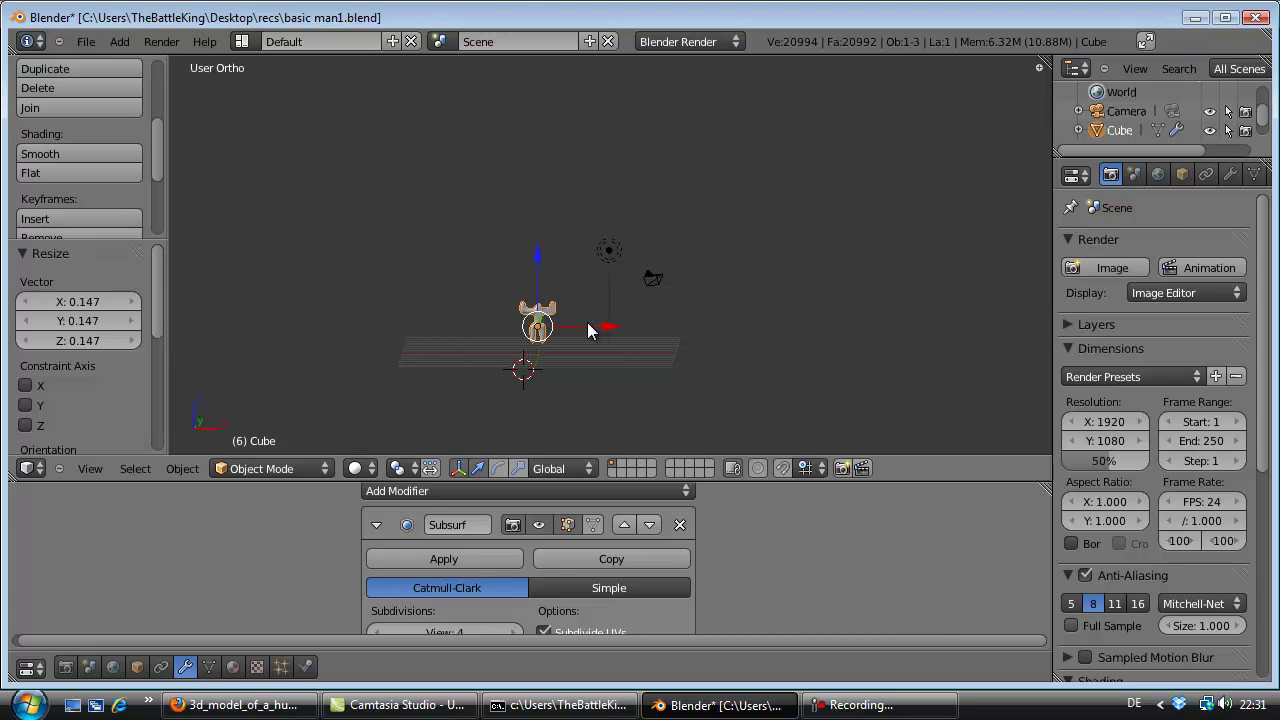
key("g")
left_click(320, 296)
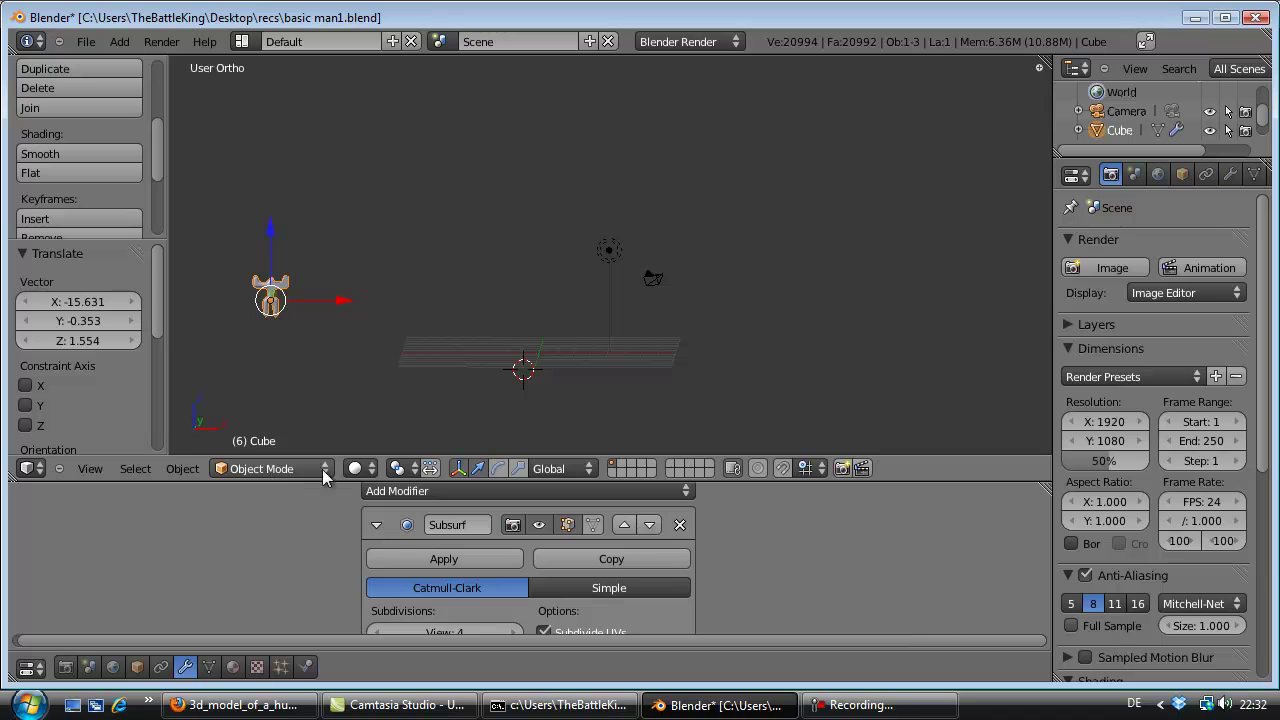
Step: Deselect the figure and add a new cube, Cube.001, at the 3D cursor
key("a")
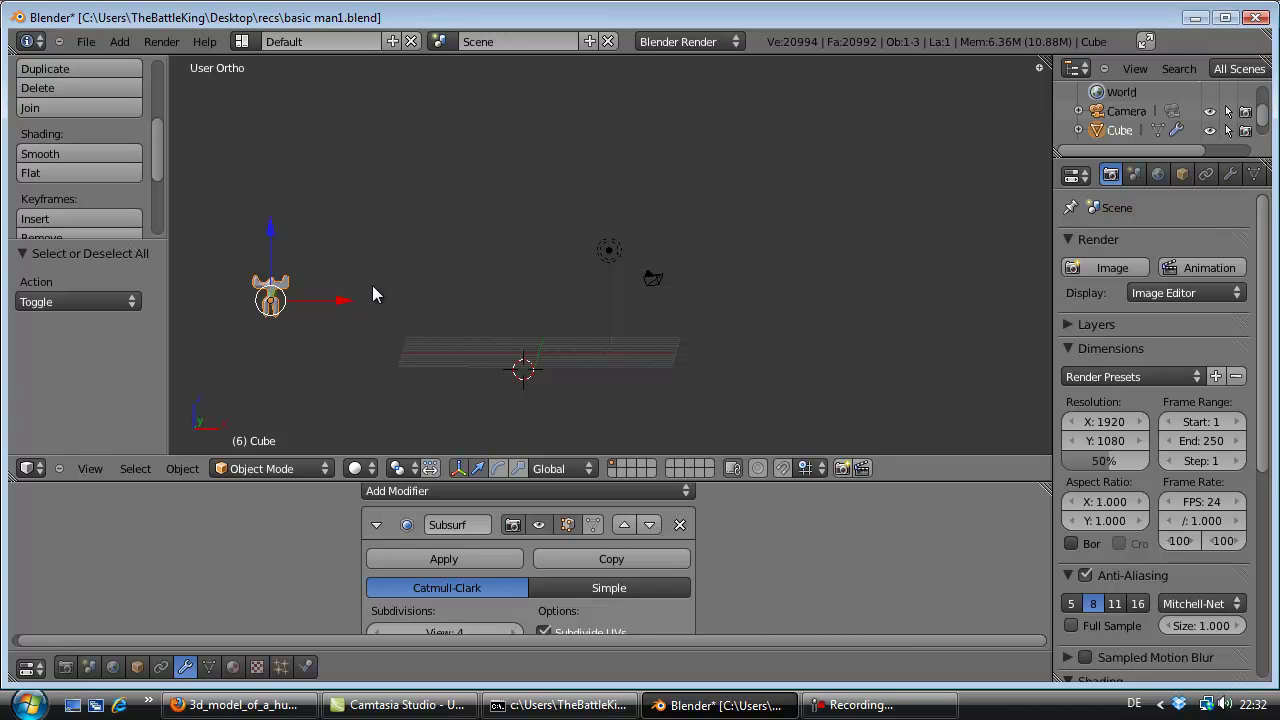
key("a")
left_click(119, 41)
mouse_move(134, 62)
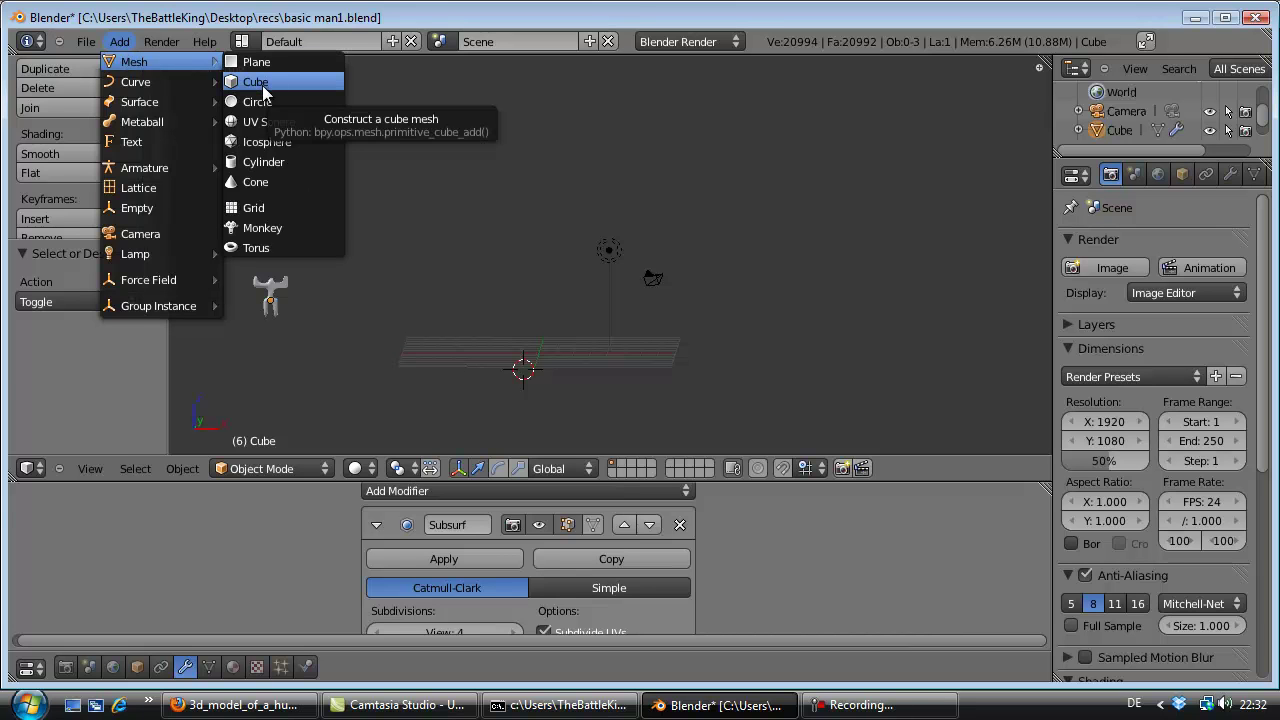
left_click(263, 85)
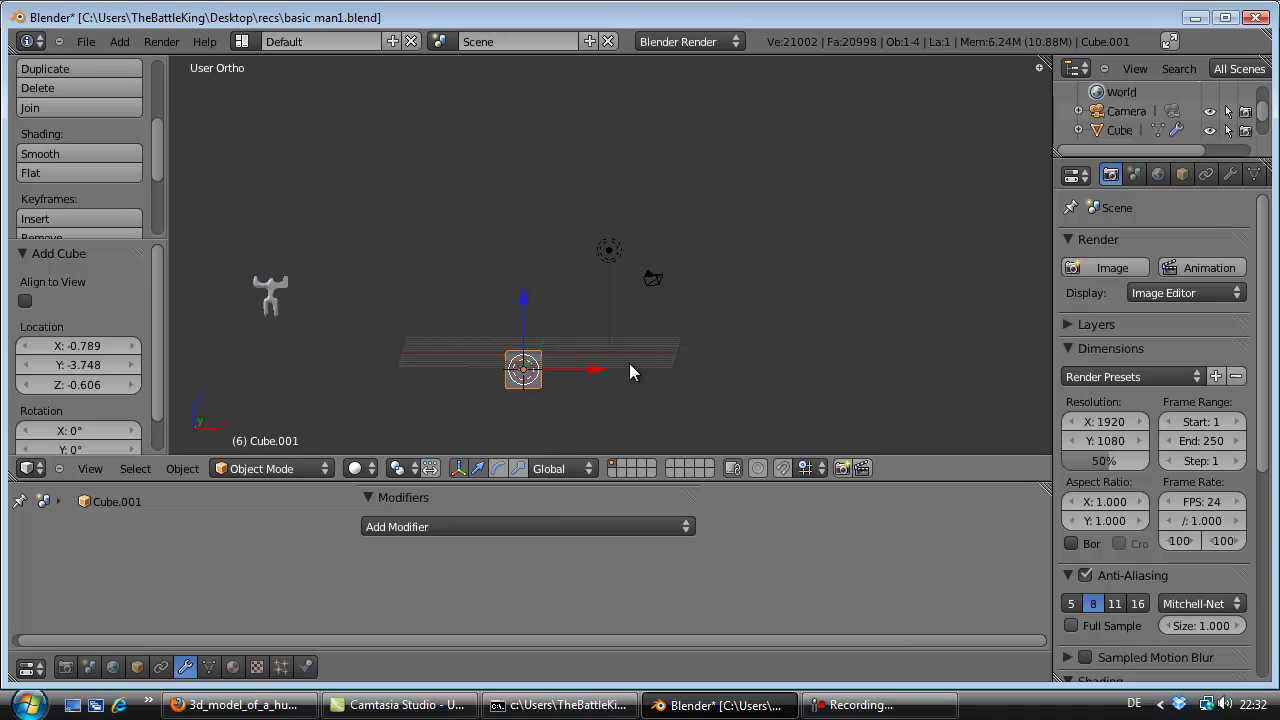
Step: Switch to front orthographic view, show the N panel and hide the tool shelf
key("KP_1")
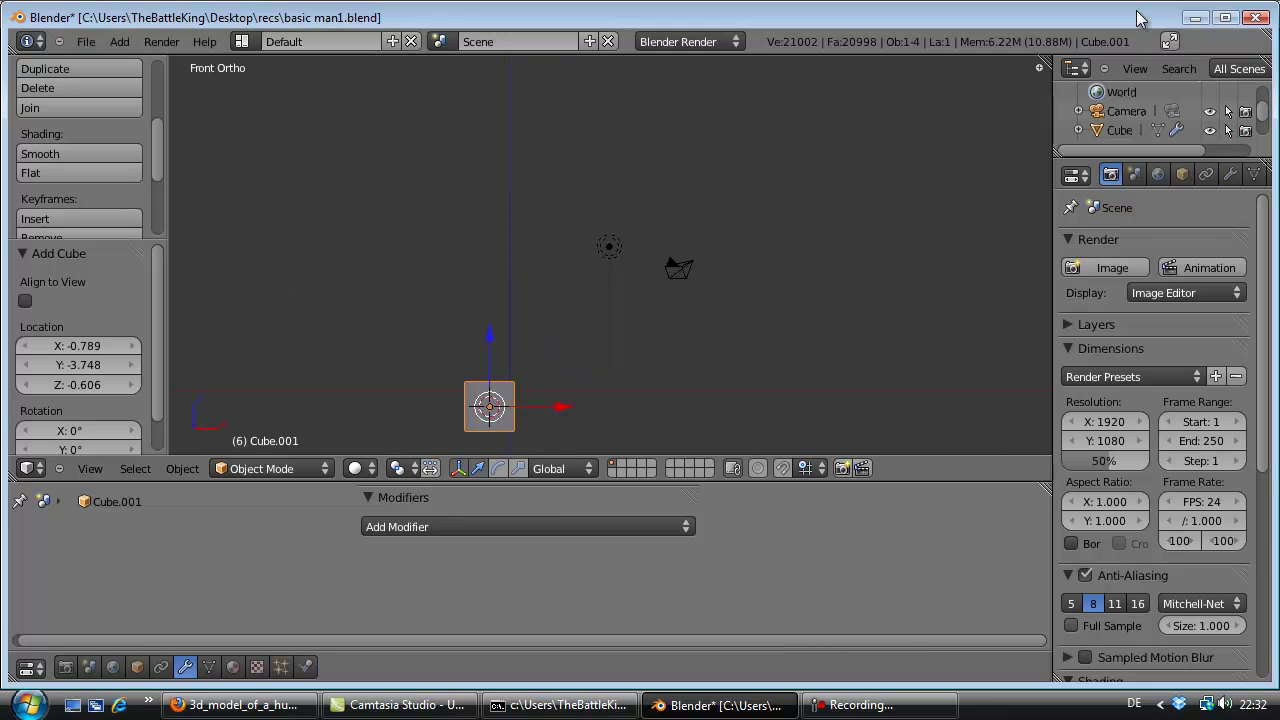
left_click(1039, 68)
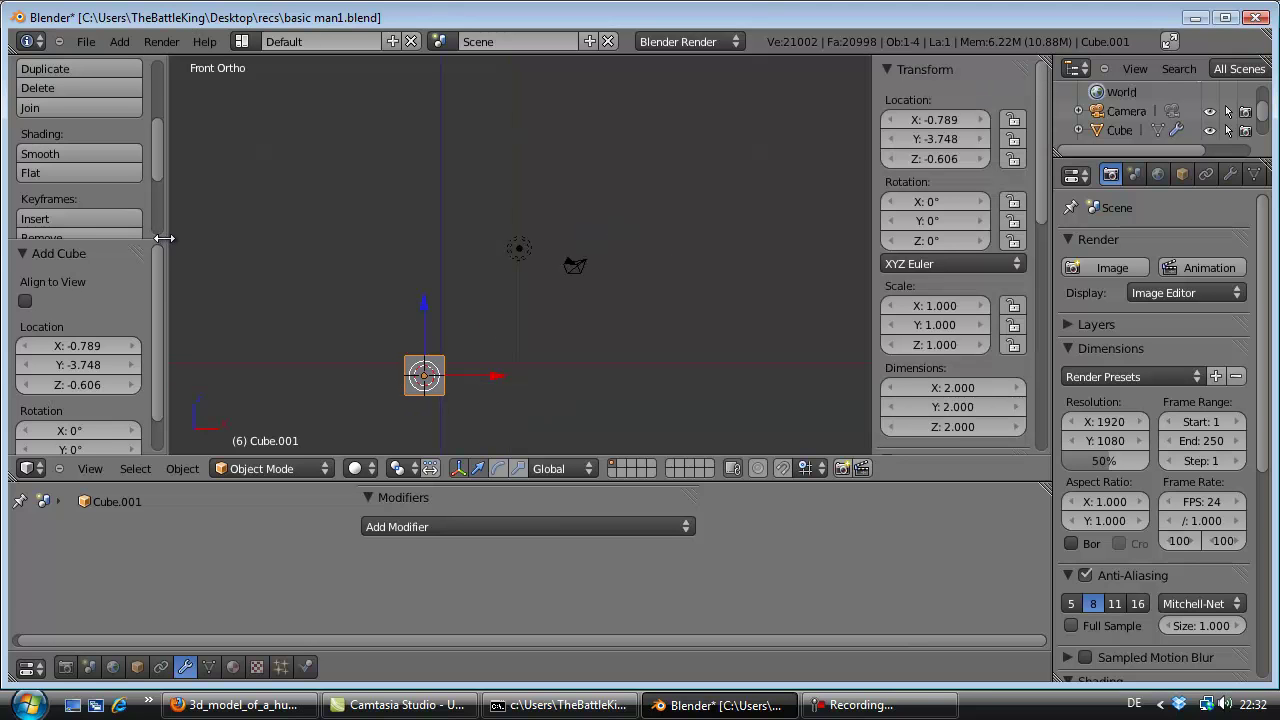
left_click_drag(163, 238, 12, 255)
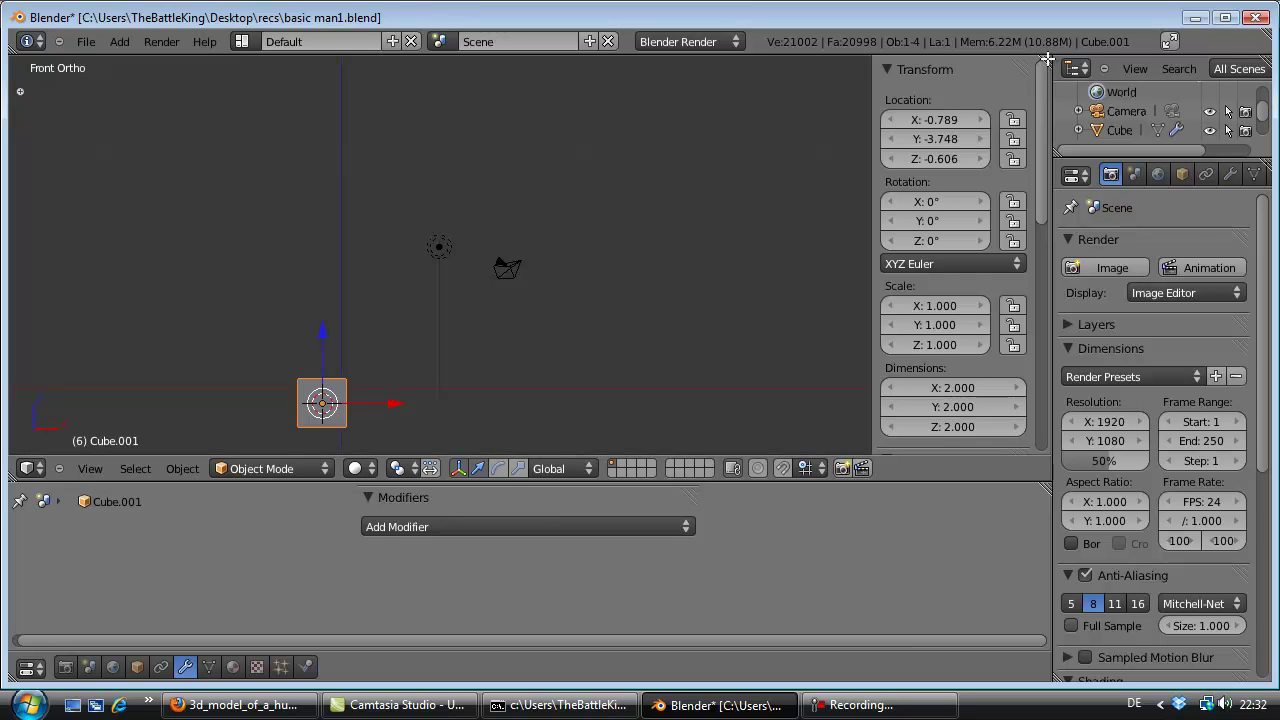
Step: Split the 3D view into two resized front views, then bring up the head reference in Firefox
left_click_drag(1045, 60, 593, 118)
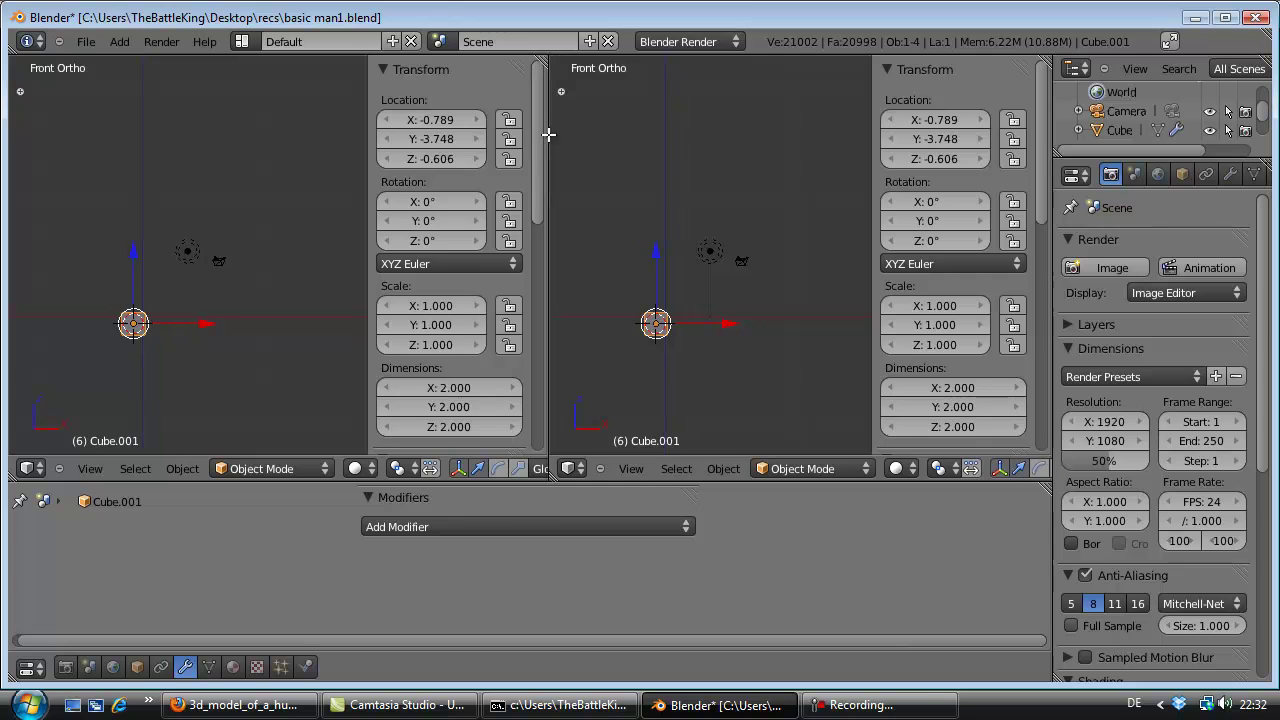
left_click_drag(593, 118, 553, 120)
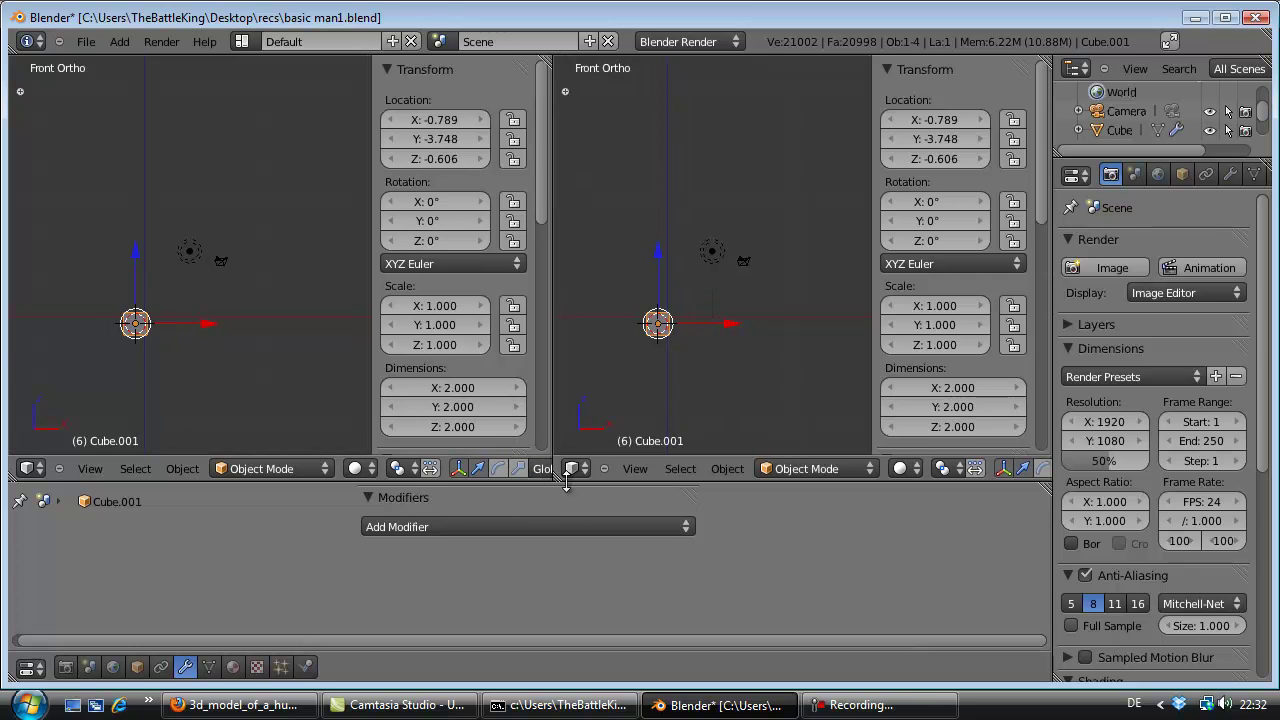
mouse_move(567, 484)
left_mouse_down()
mouse_move(586, 676)
mouse_move(586, 664)
left_mouse_up()
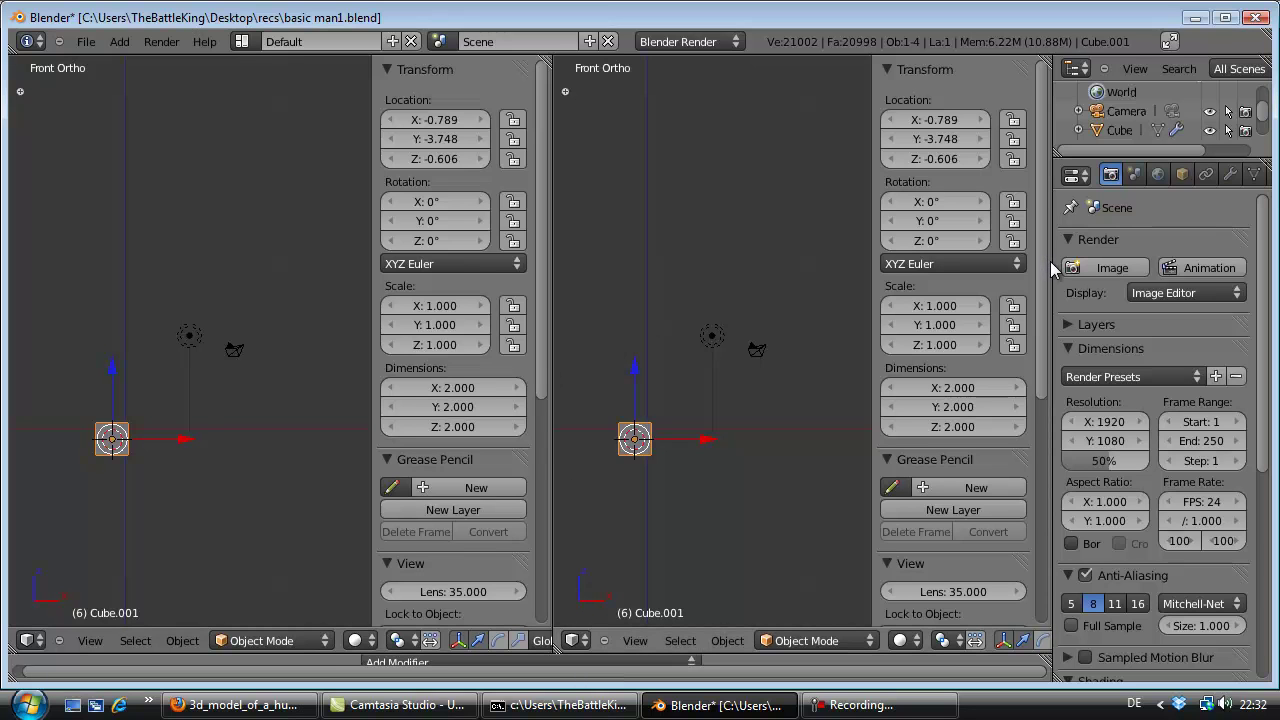
left_click_drag(1052, 268, 1125, 268)
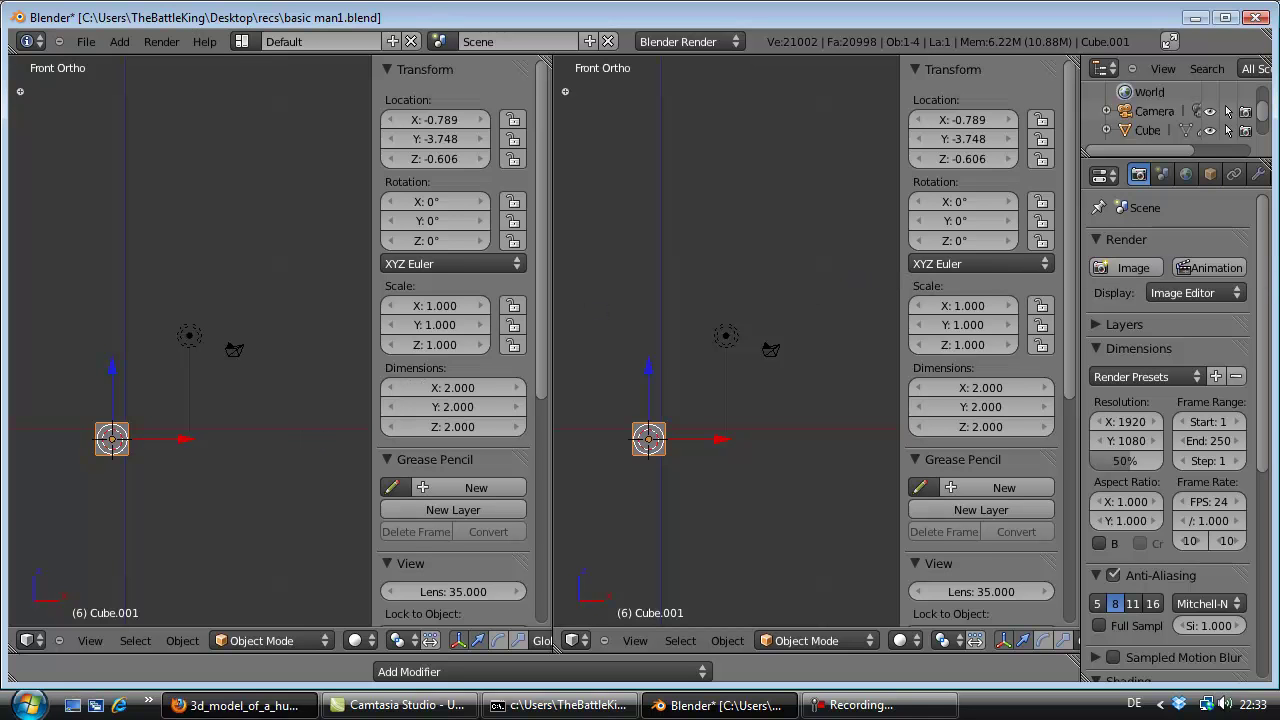
left_click(243, 705)
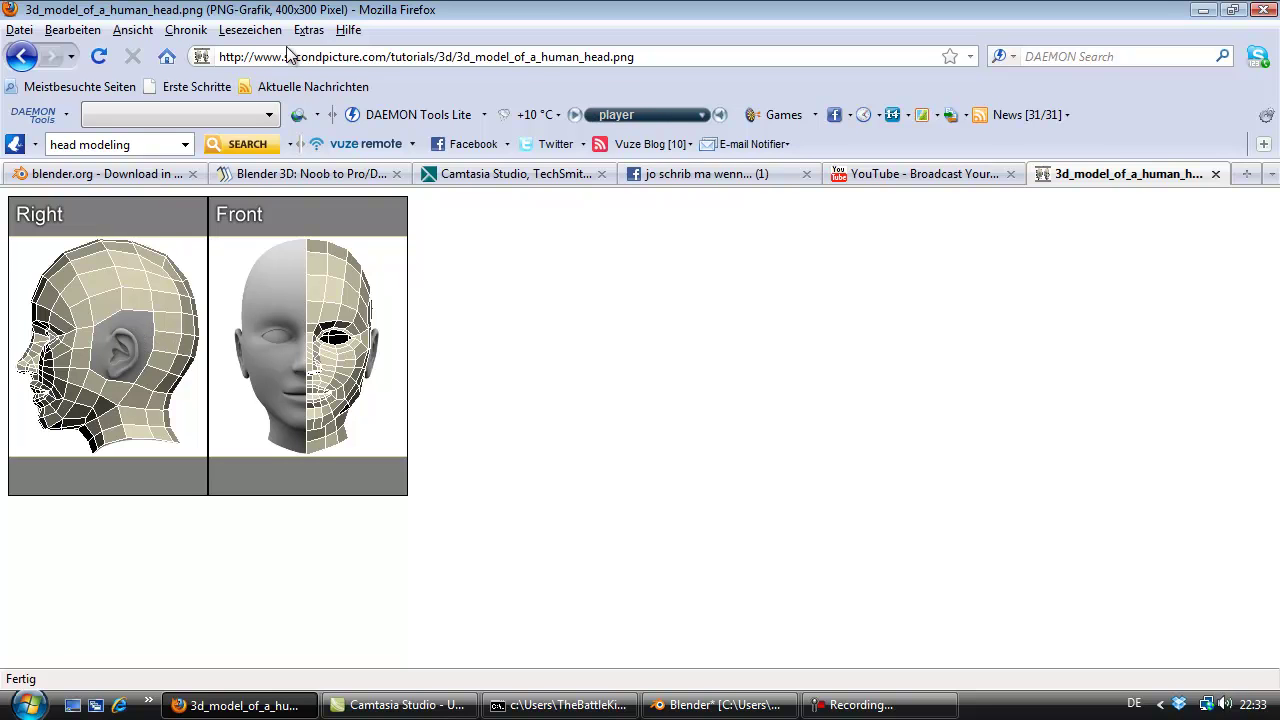
Step: Reopen the '3D model of a human head' result as a full 400×300 PNG, then return to Blender
left_click(33, 60)
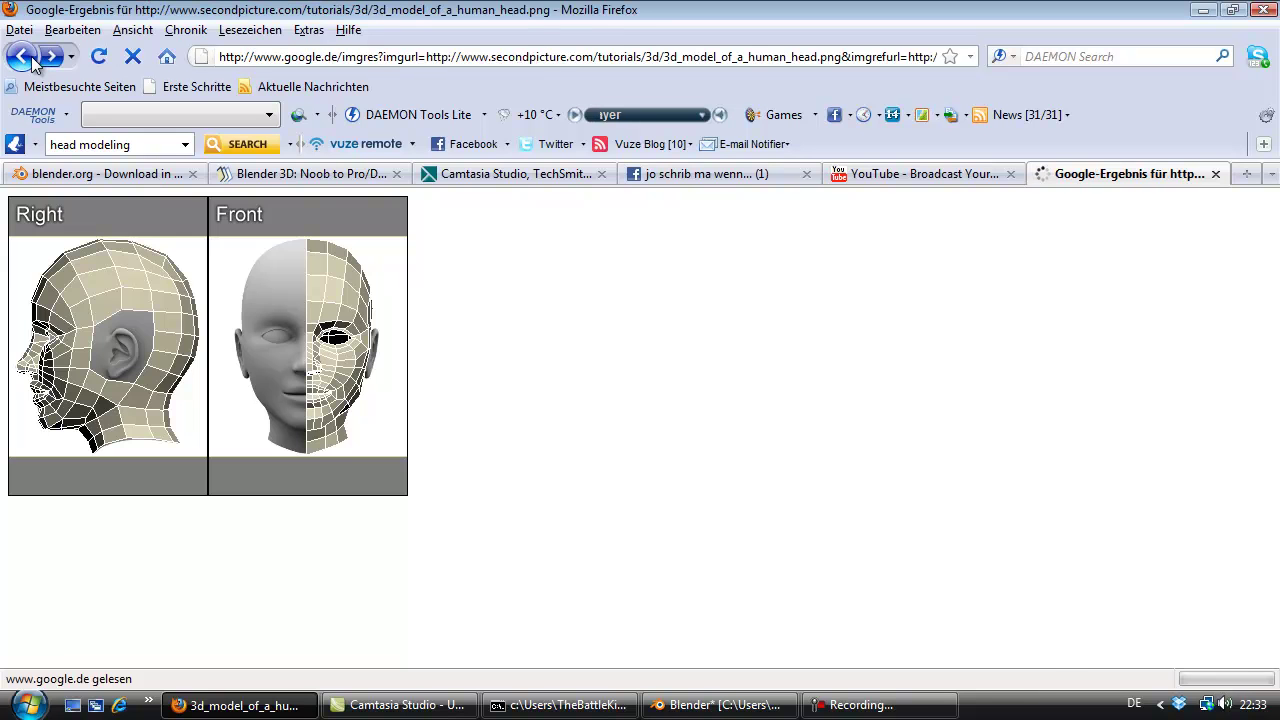
left_click(24, 57)
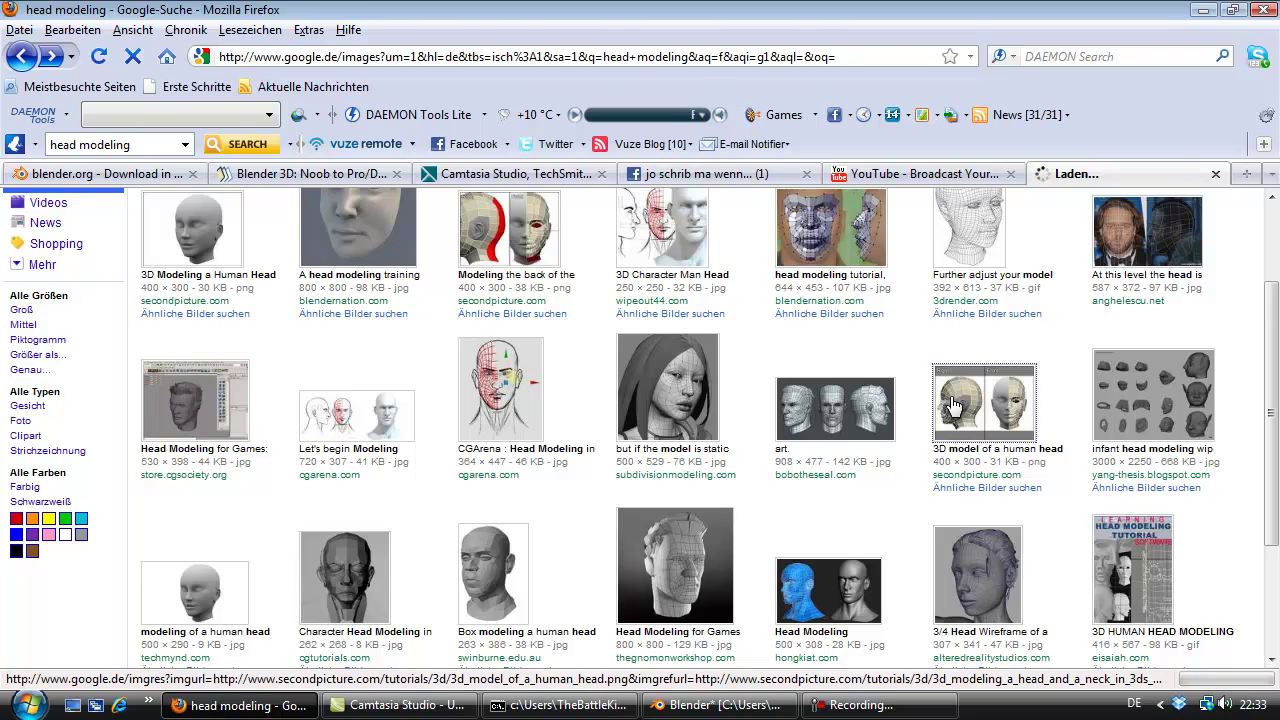
left_click(975, 400)
left_click(84, 262)
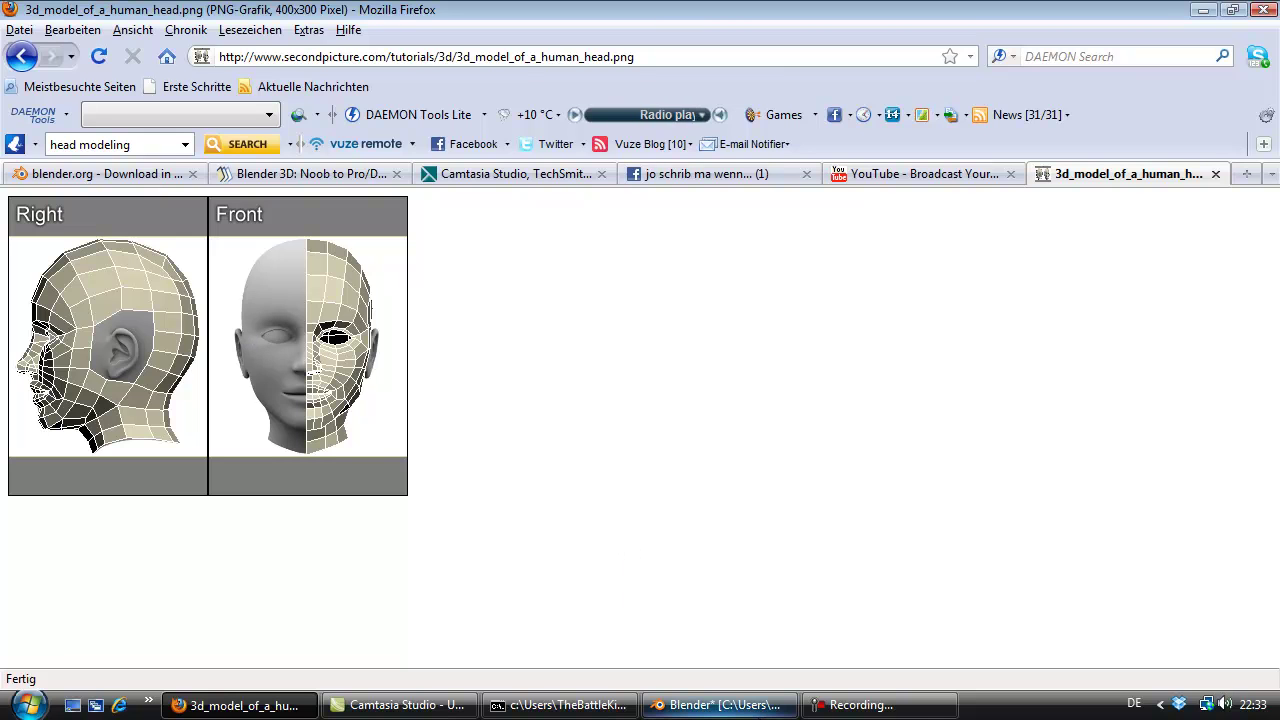
left_click(697, 693)
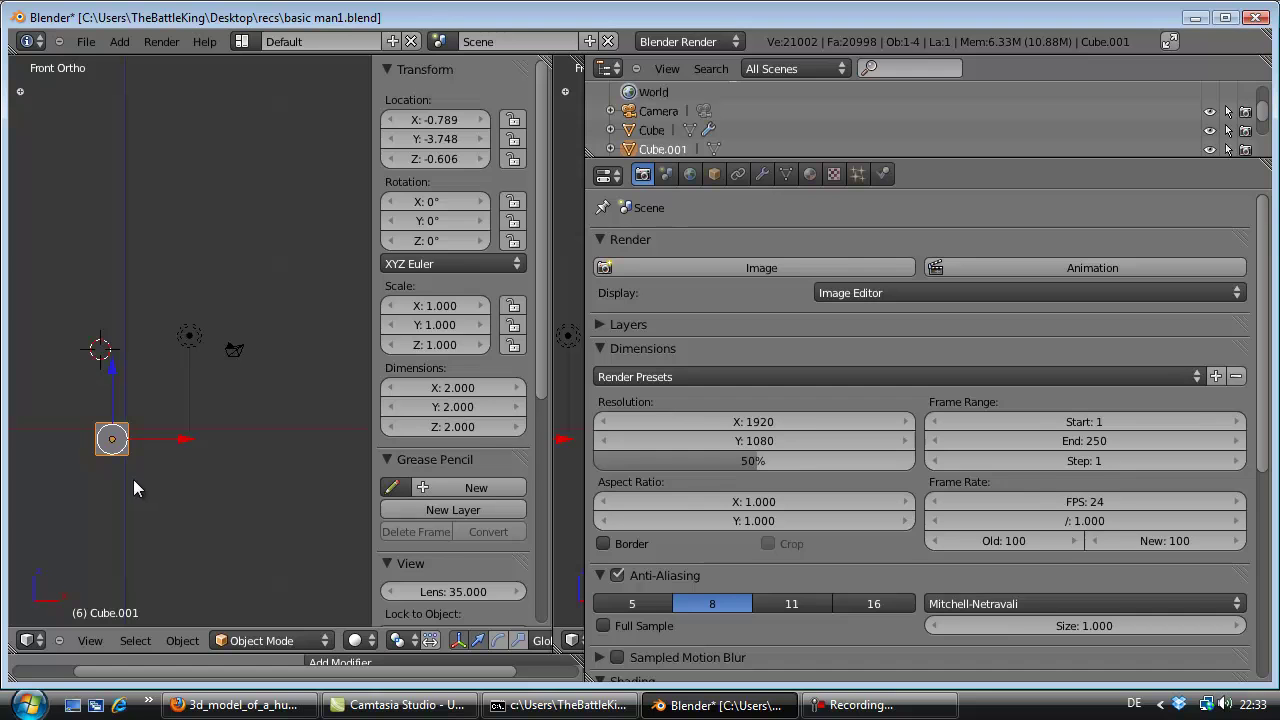
Step: Glance at the reference image, then collapse the sidebar sections and hide the N panel
left_click(277, 707)
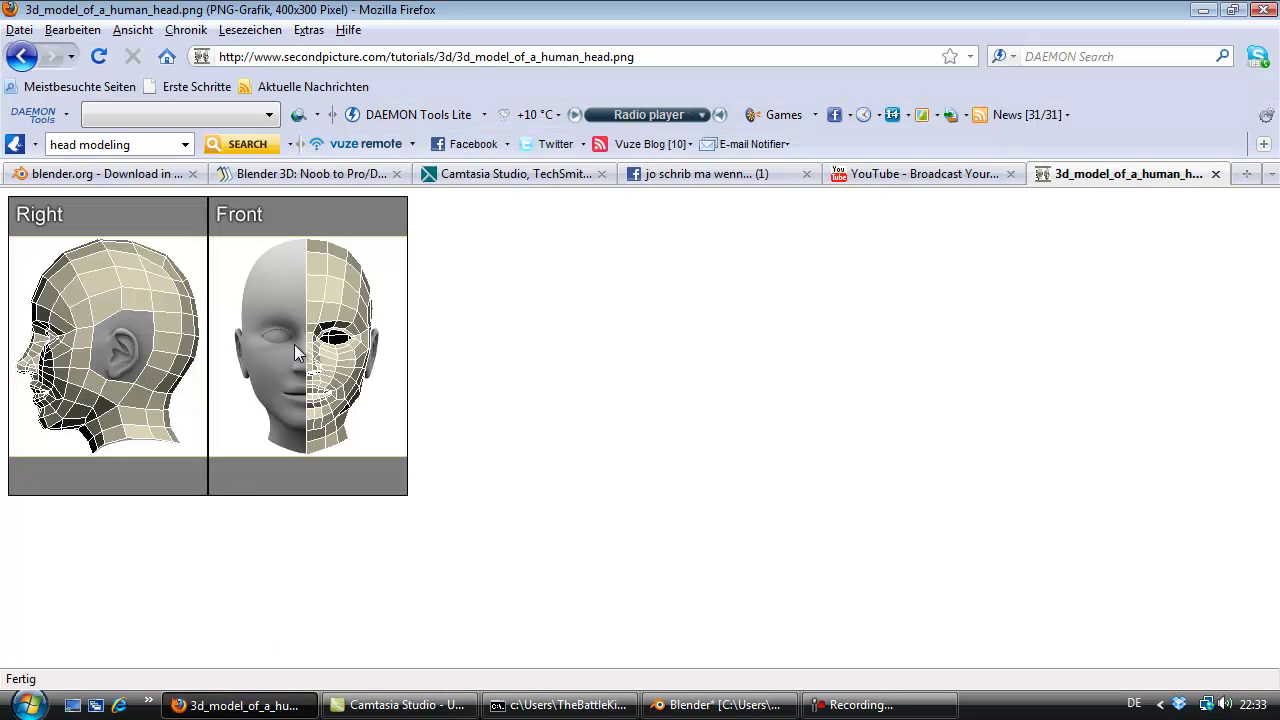
left_click(711, 705)
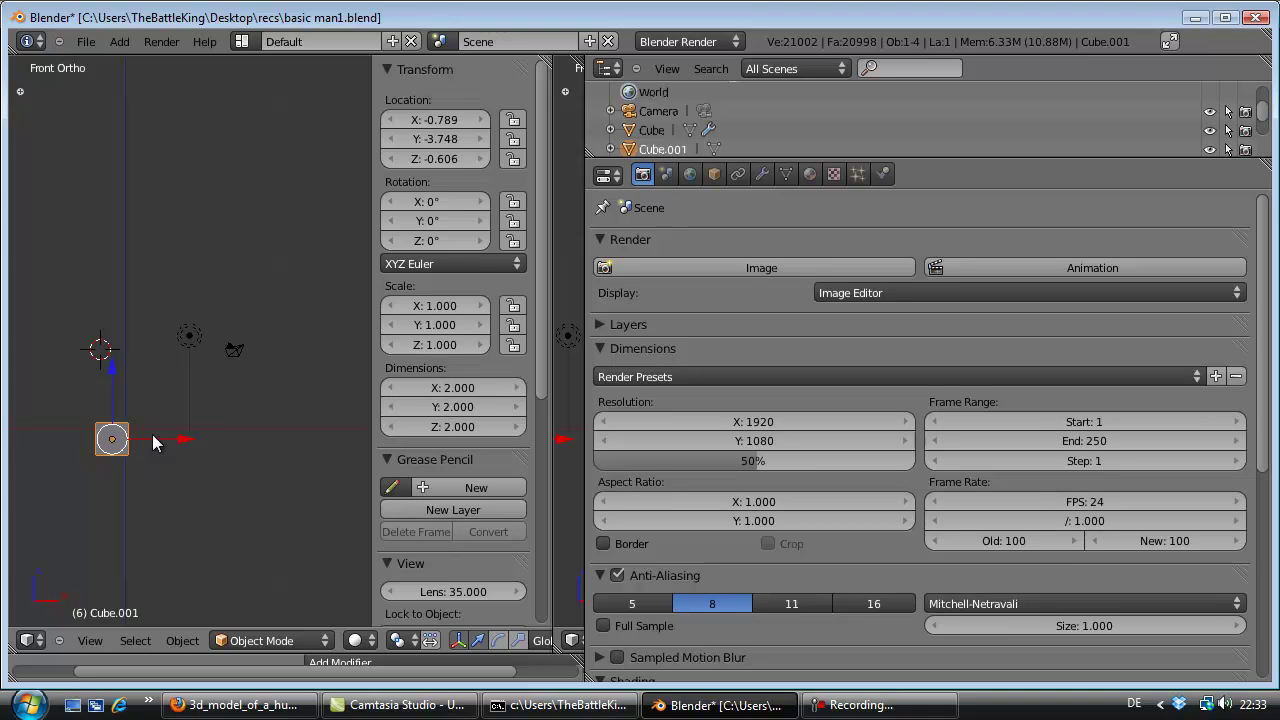
left_click(384, 66)
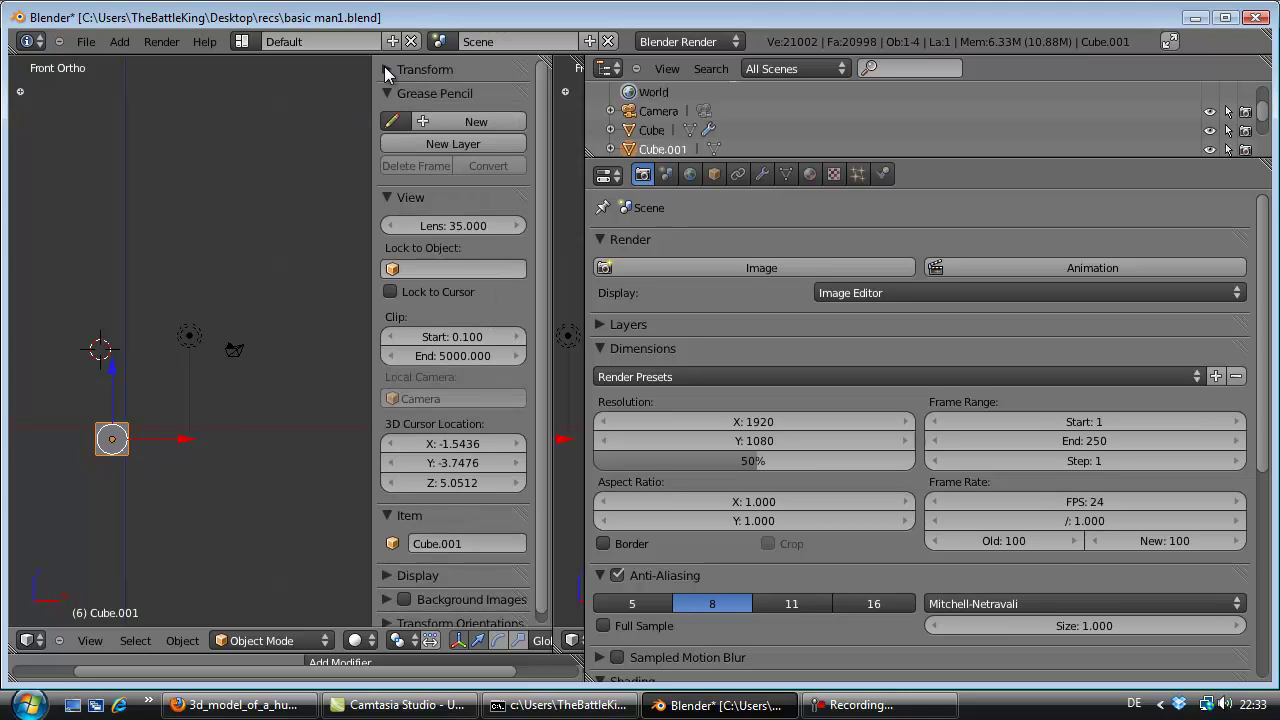
left_click(390, 93)
left_click(390, 117)
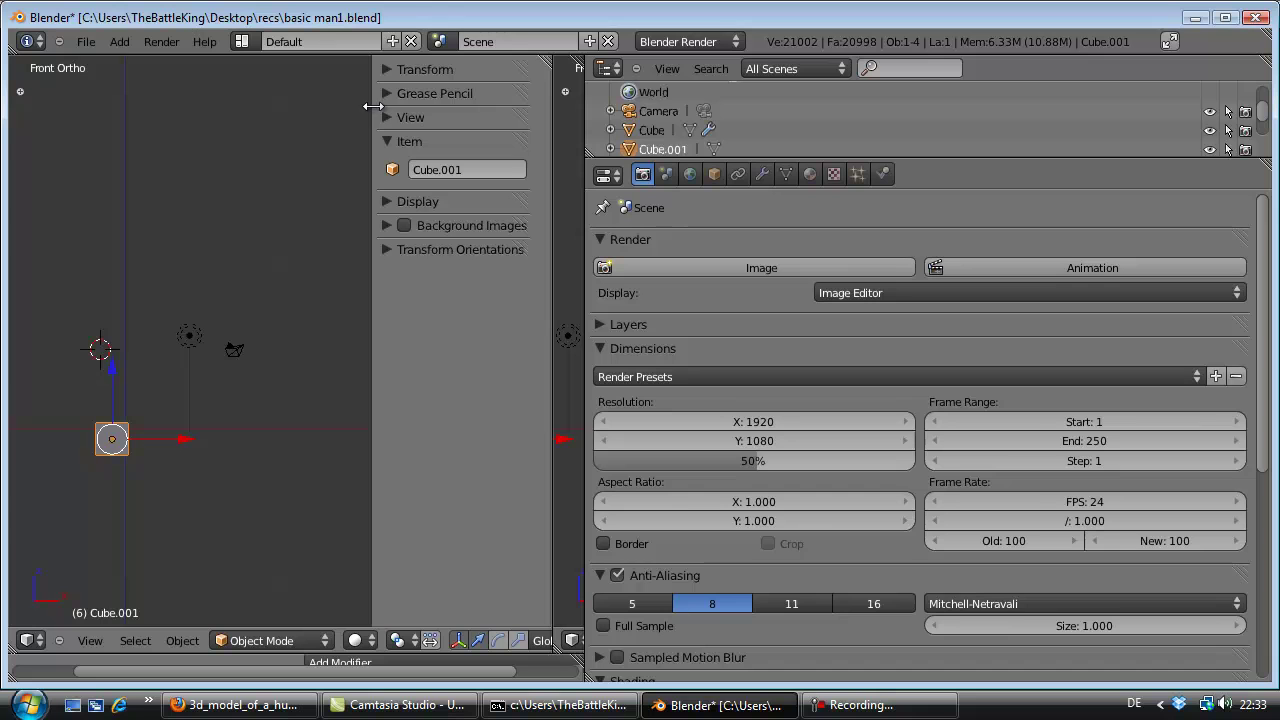
key("n")
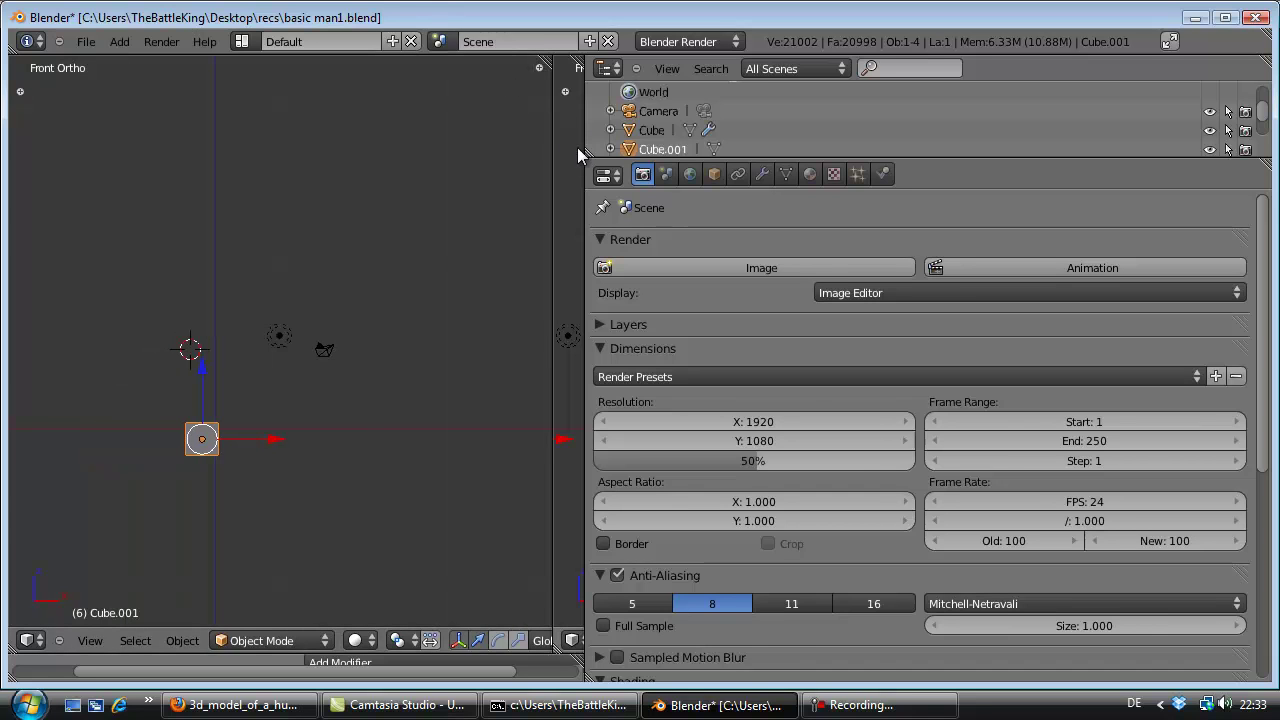
Step: Resize the two front views and properties area, then un-maximize Blender beside Firefox
left_click_drag(584, 150, 748, 152)
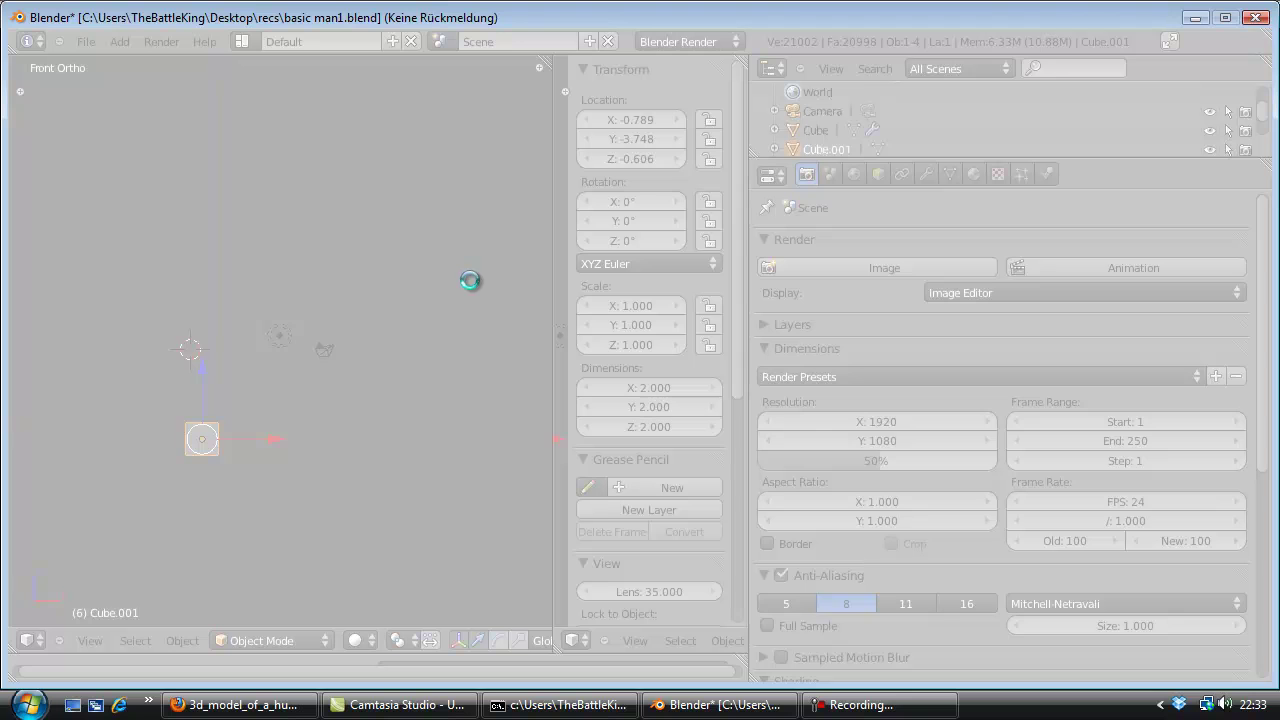
left_click(459, 298)
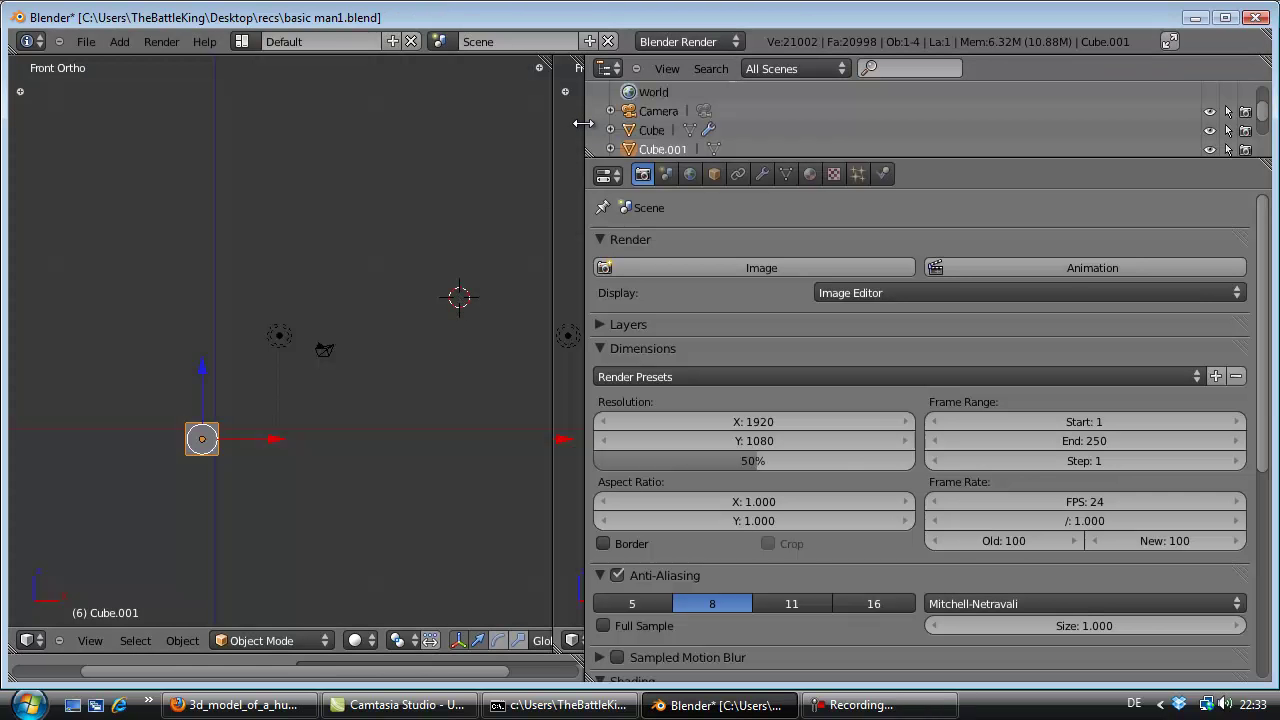
left_click_drag(584, 122, 760, 122)
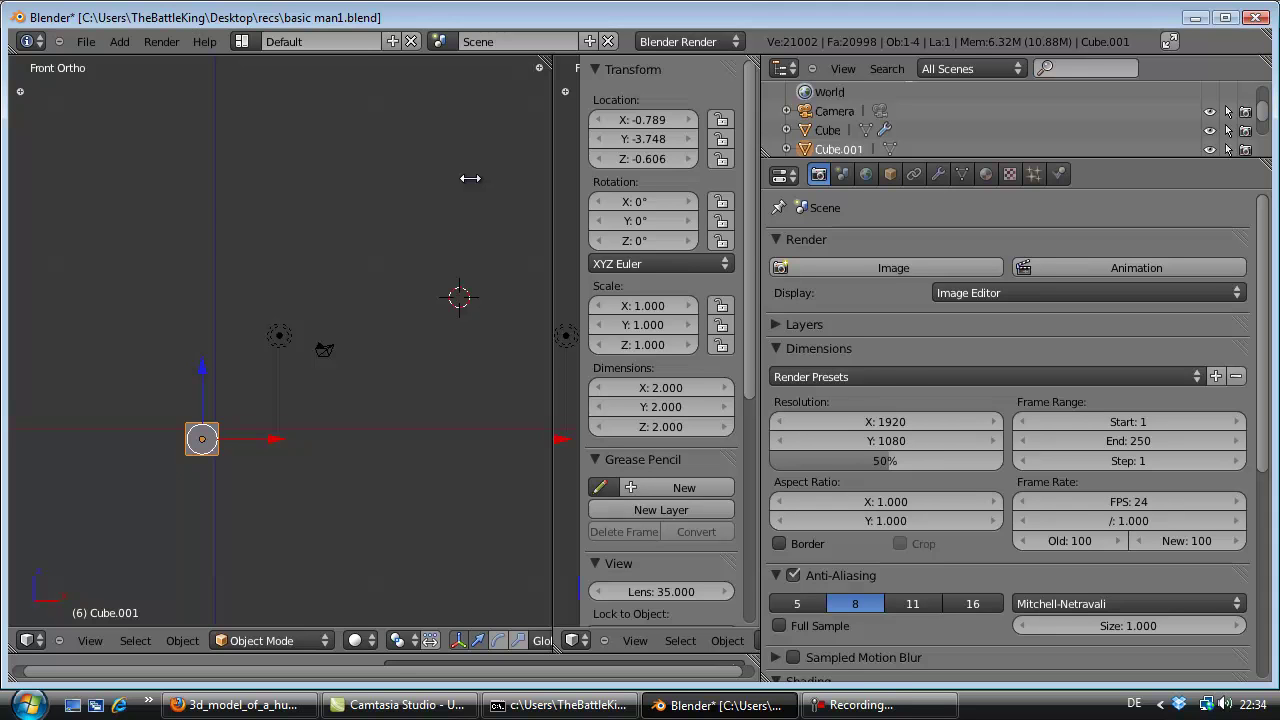
left_click_drag(470, 178, 462, 297)
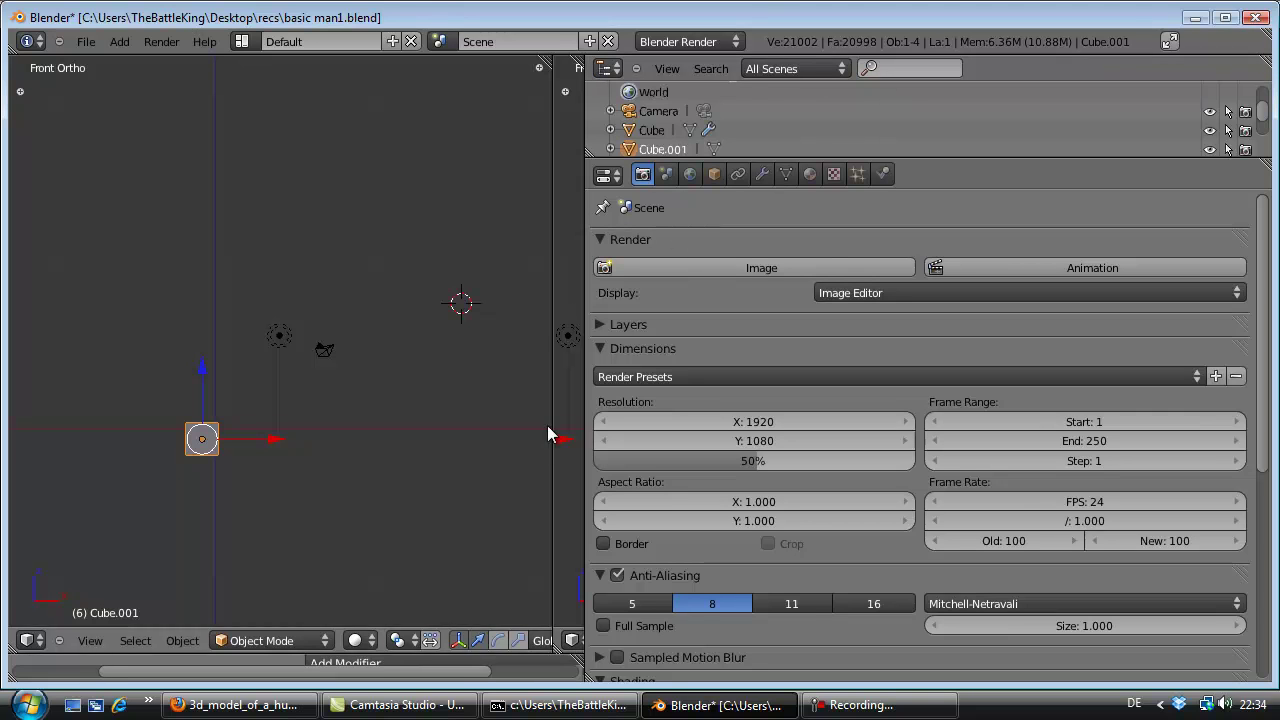
left_click_drag(497, 656, 500, 482)
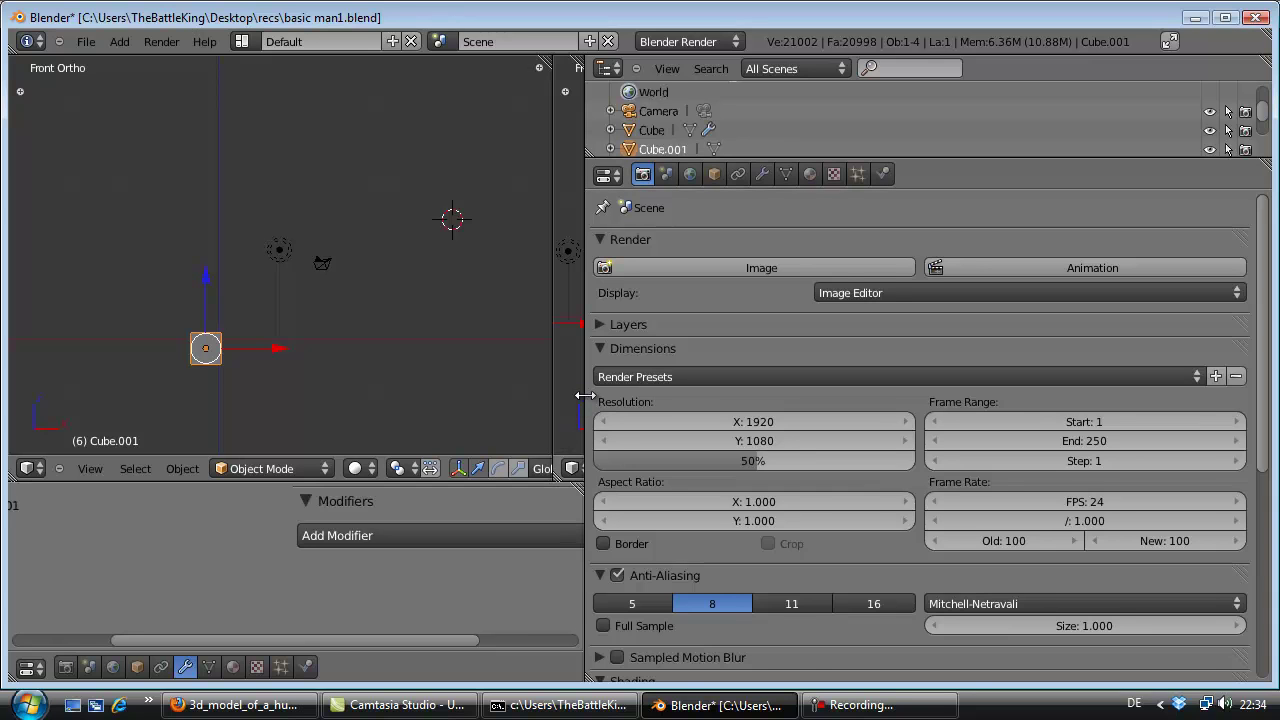
left_click_drag(586, 412, 910, 393)
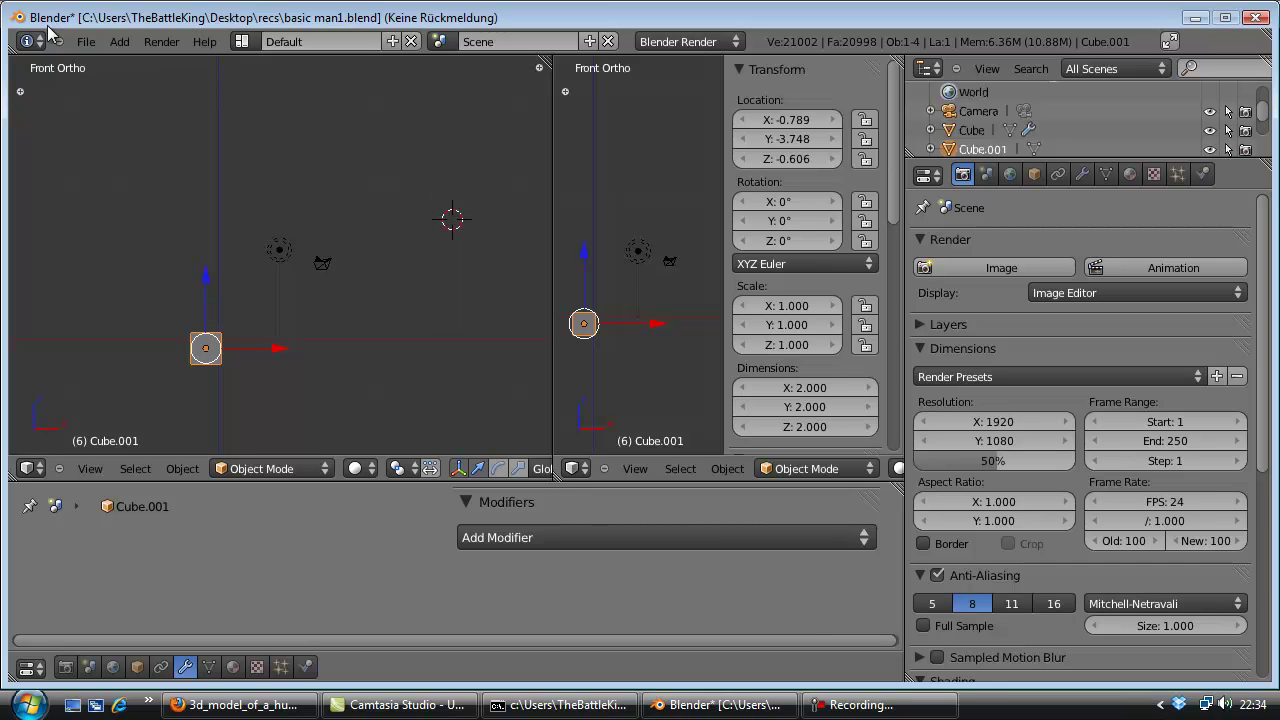
left_click_drag(83, 22, 97, 79)
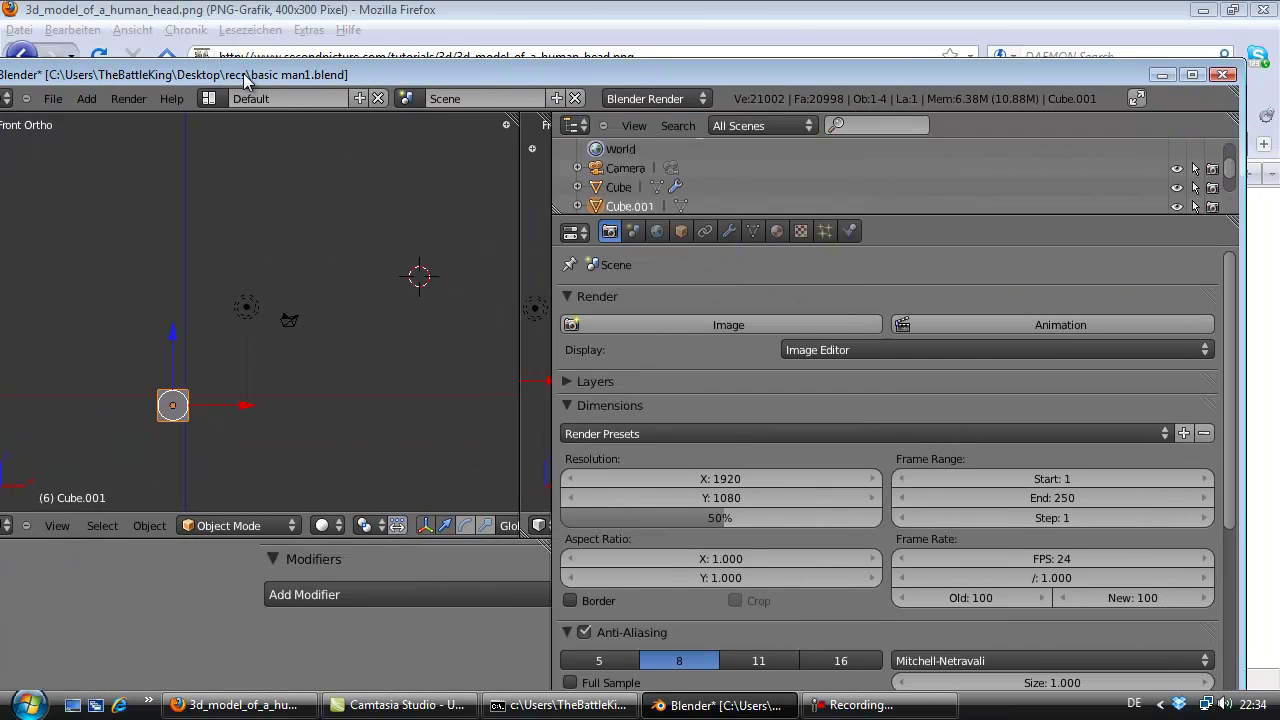
Step: Close Blender and relaunch it by searching 'blender' in the Start menu
left_click_drag(197, 82, 162, 110)
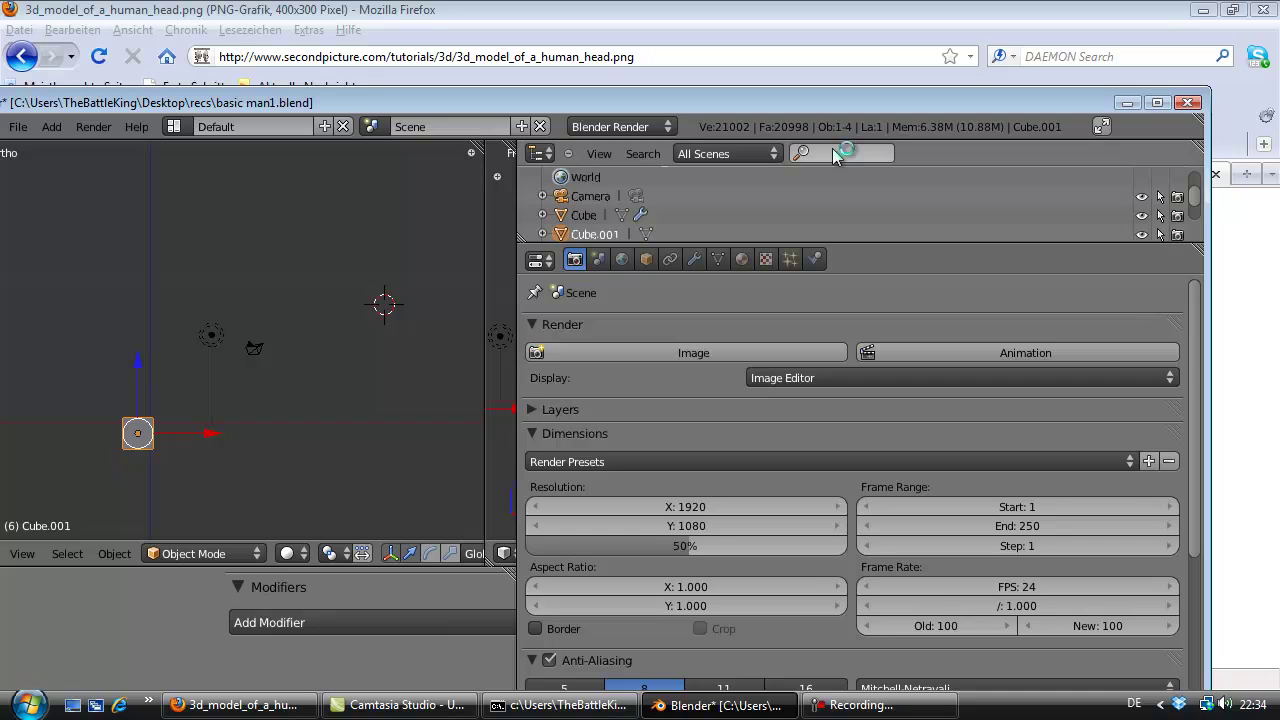
left_click(1187, 102)
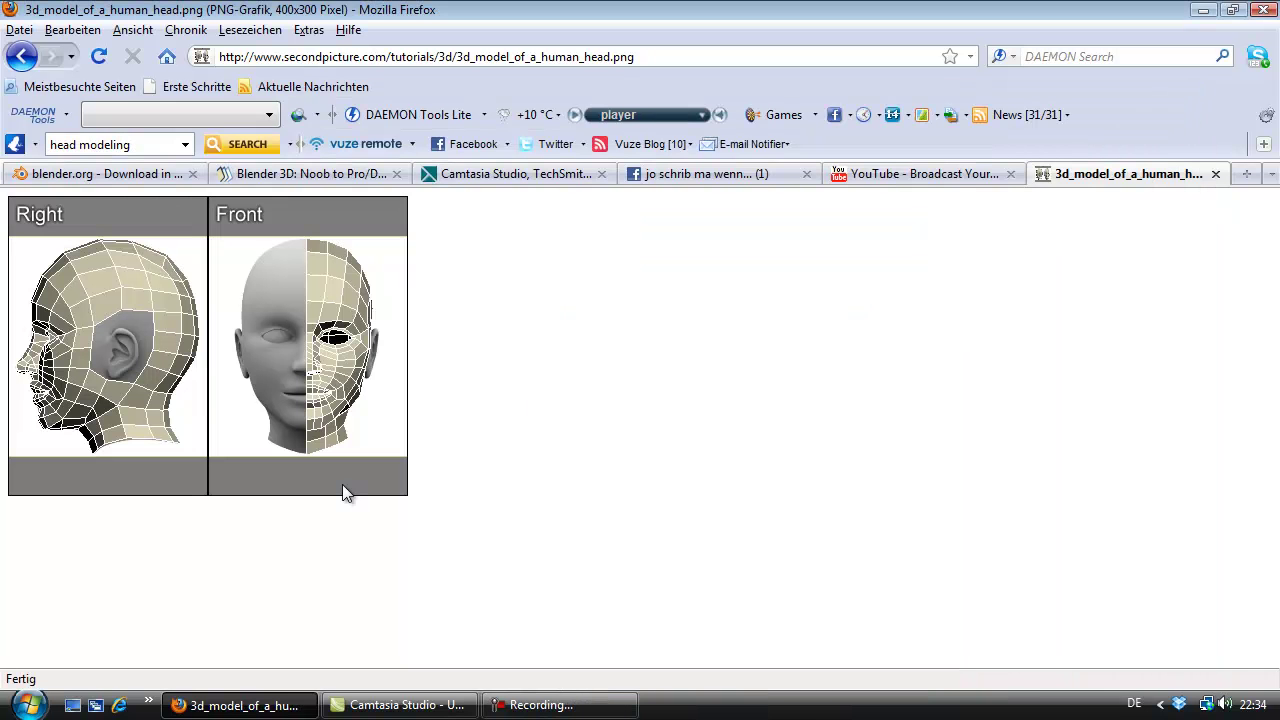
left_click(31, 702)
type("bledner")
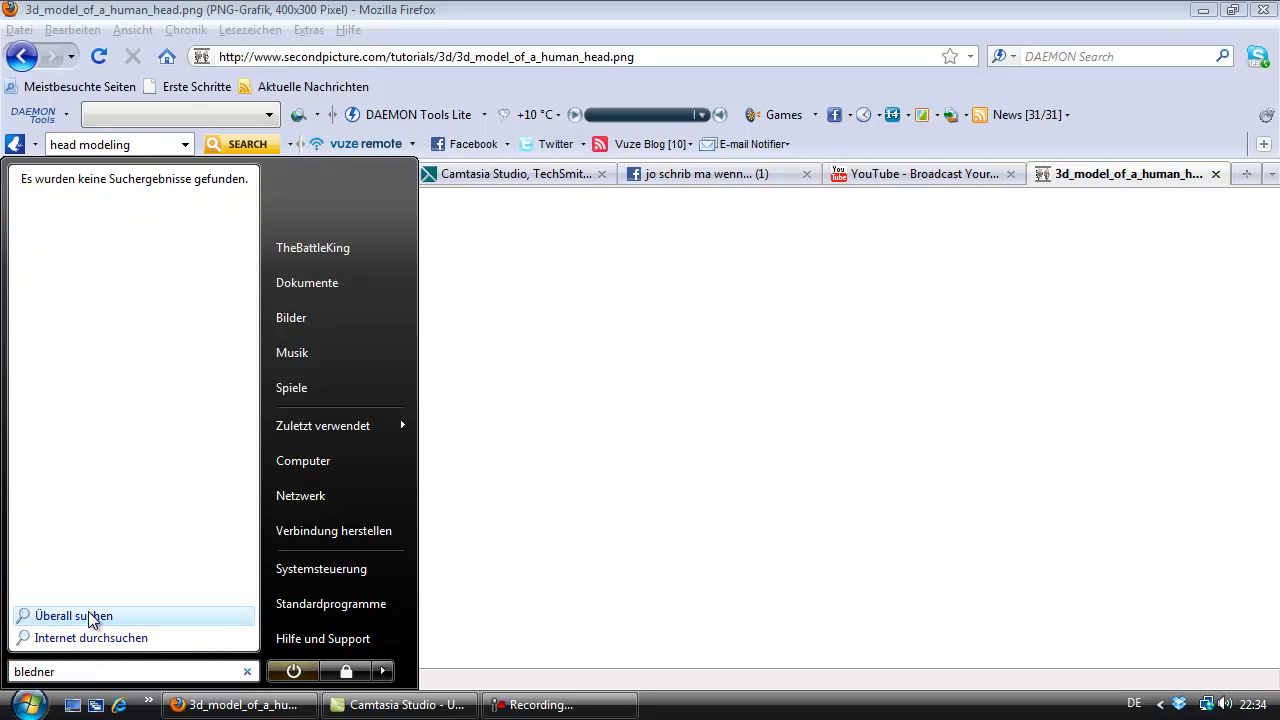
key("BackSpace")
key("BackSpace")
key("BackSpace")
key("BackSpace")
key("BackSpace")
type("end")
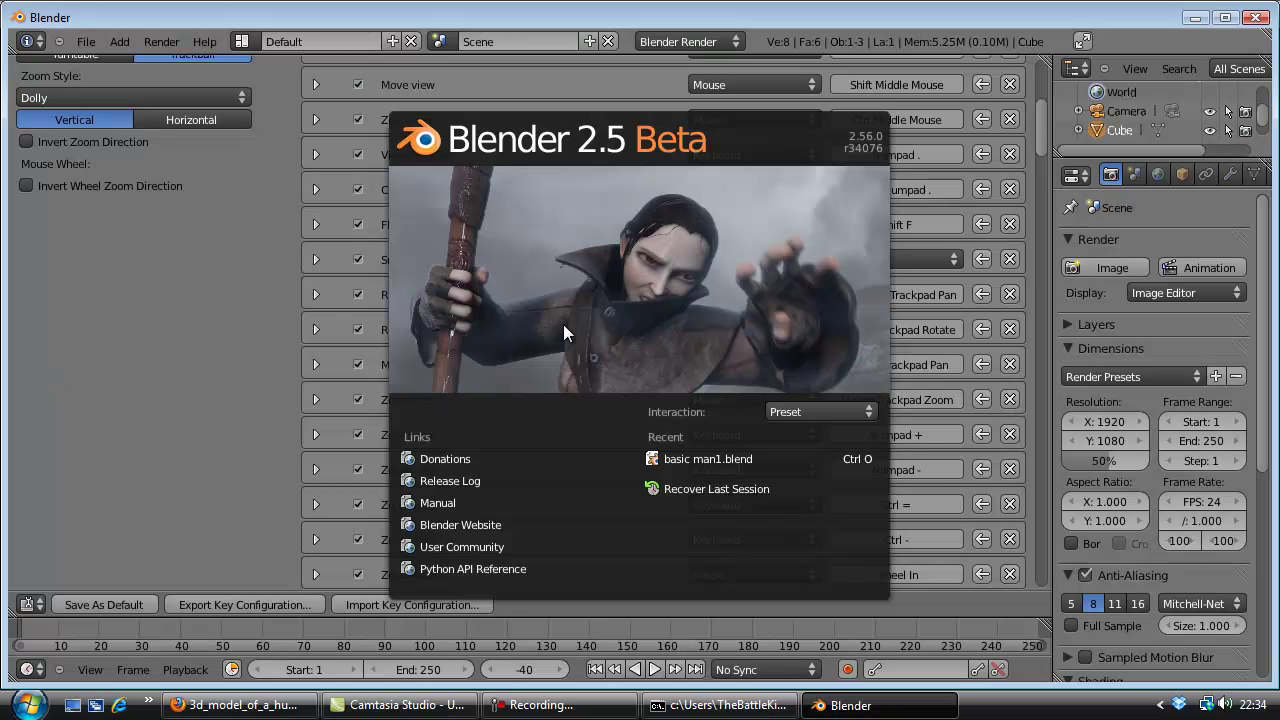
Step: Dismiss the splash and make the main area a 3D View split into two top views
left_click(115, 359)
left_click(40, 604)
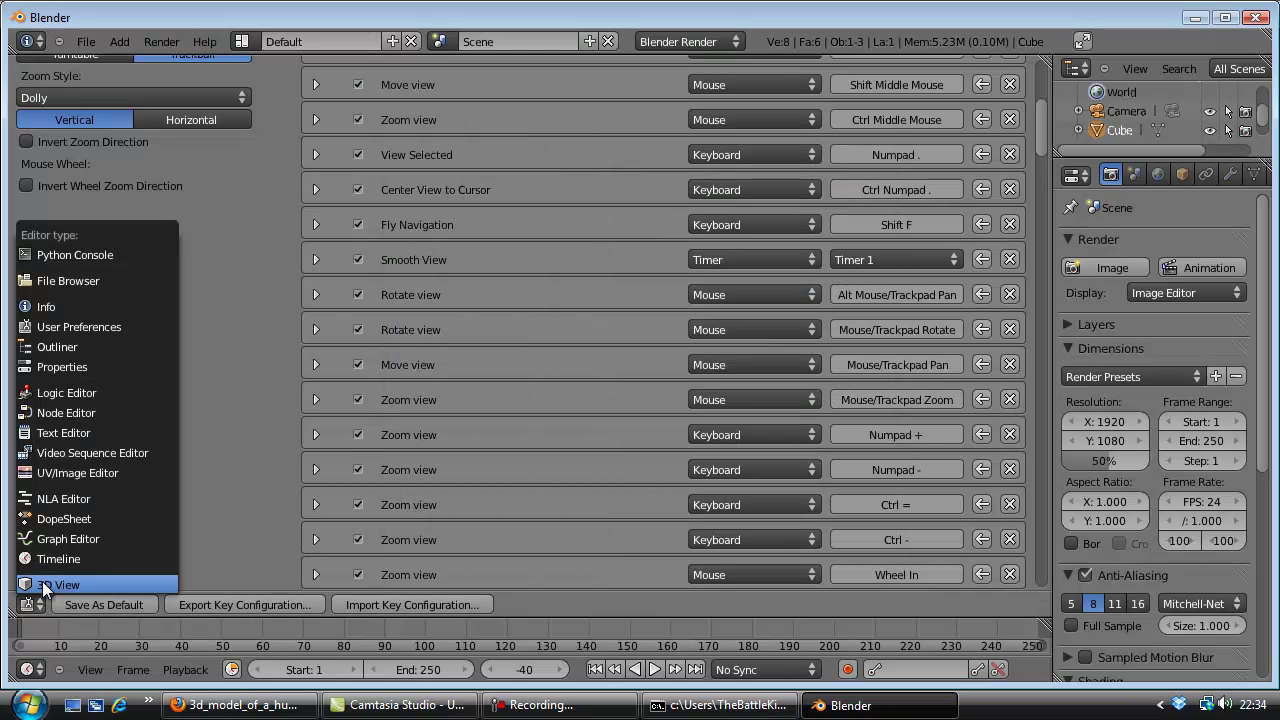
left_click(39, 598)
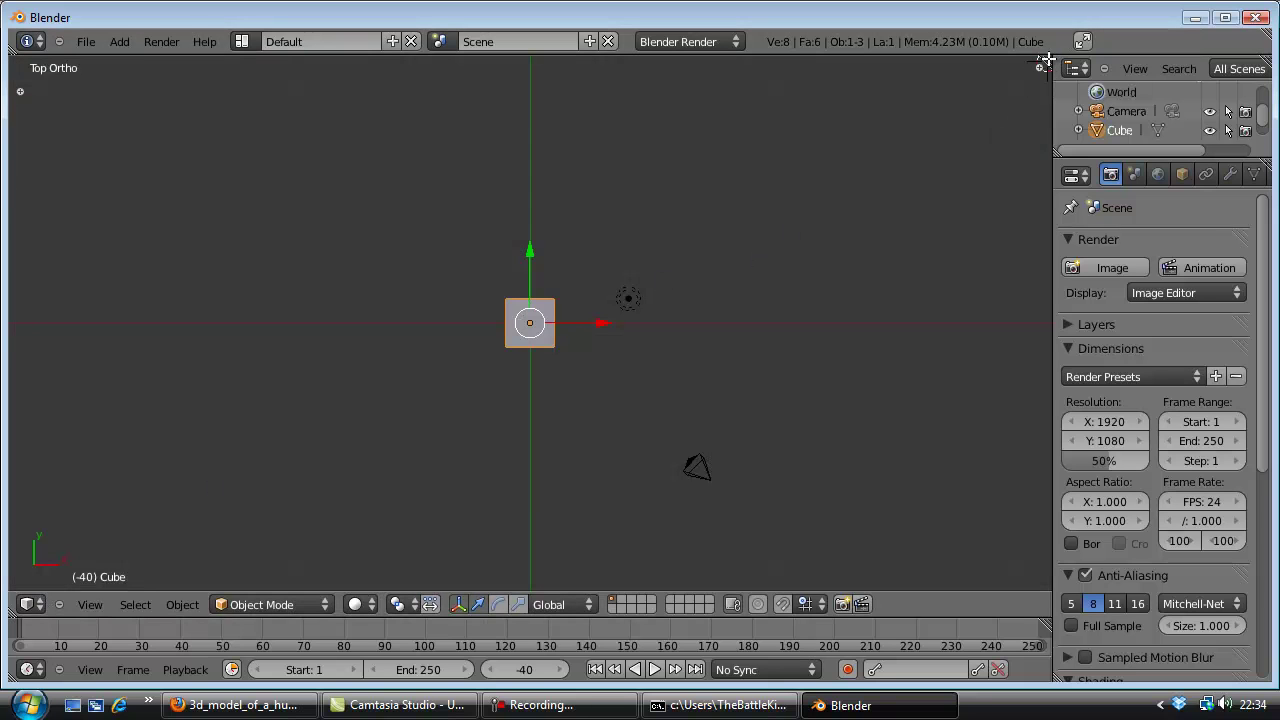
mouse_move(1043, 62)
left_mouse_down()
mouse_move(526, 140)
mouse_move(548, 137)
left_mouse_up()
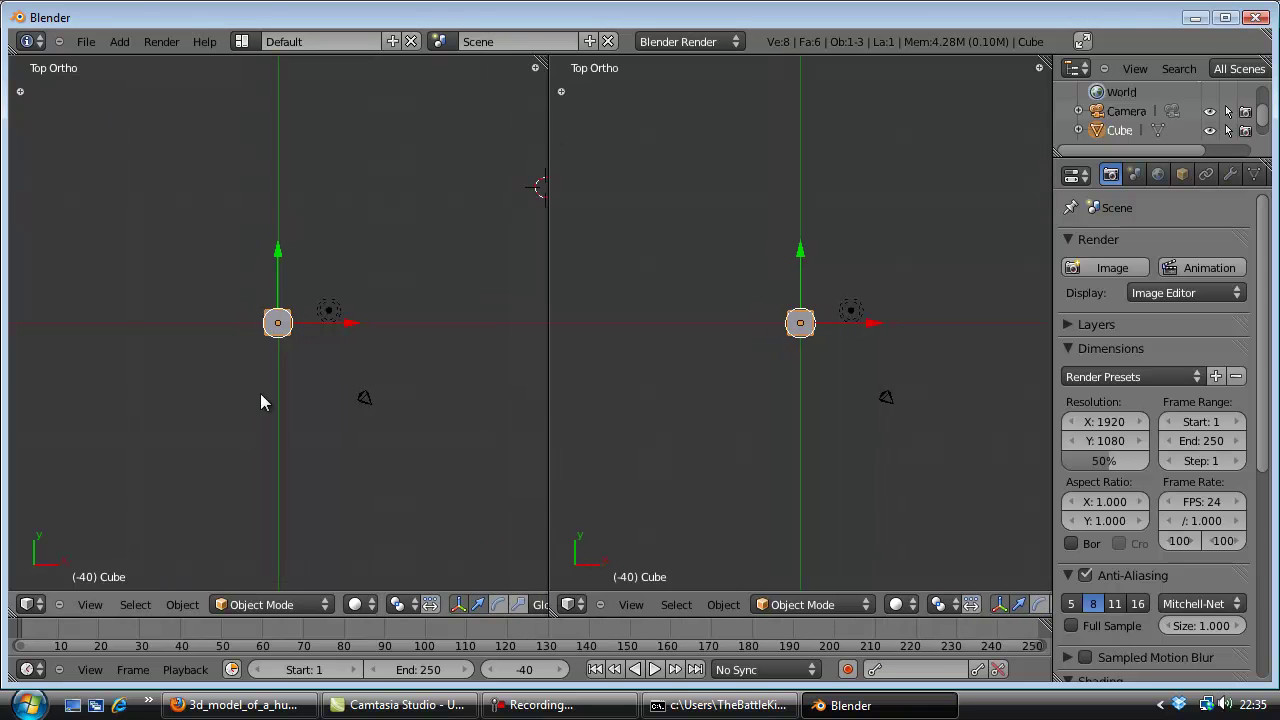
left_click(215, 705)
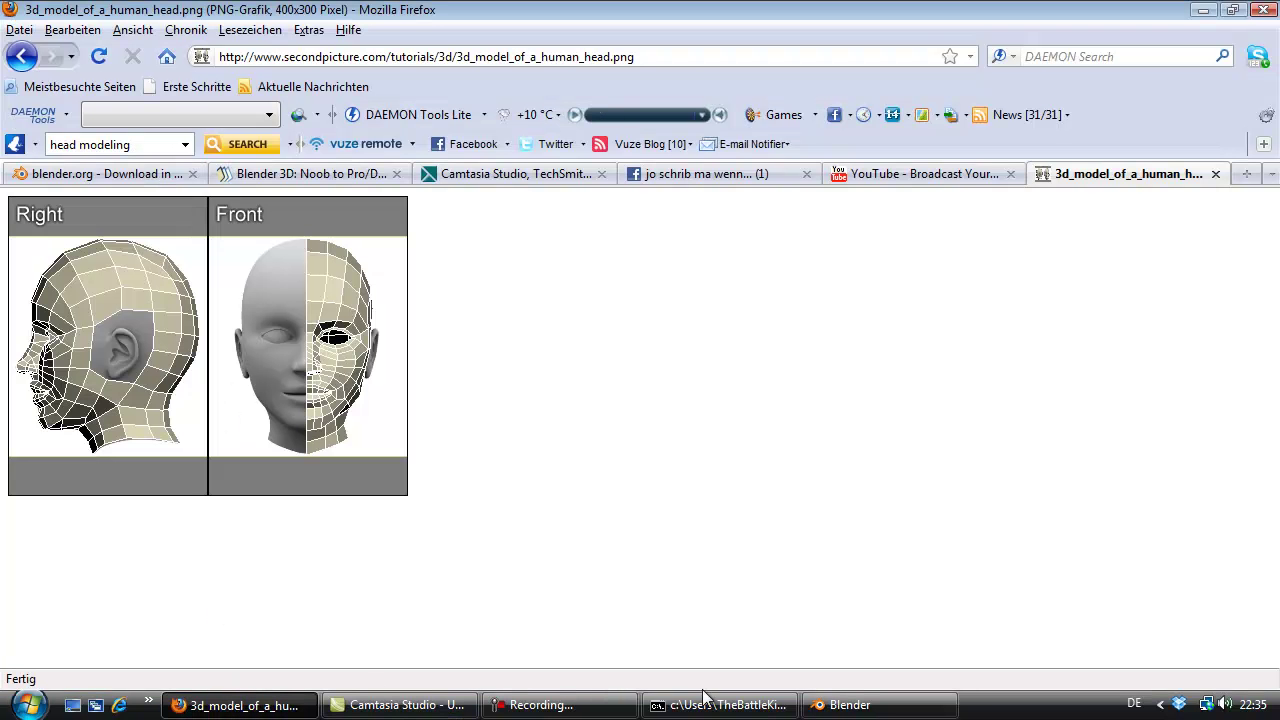
left_click(850, 705)
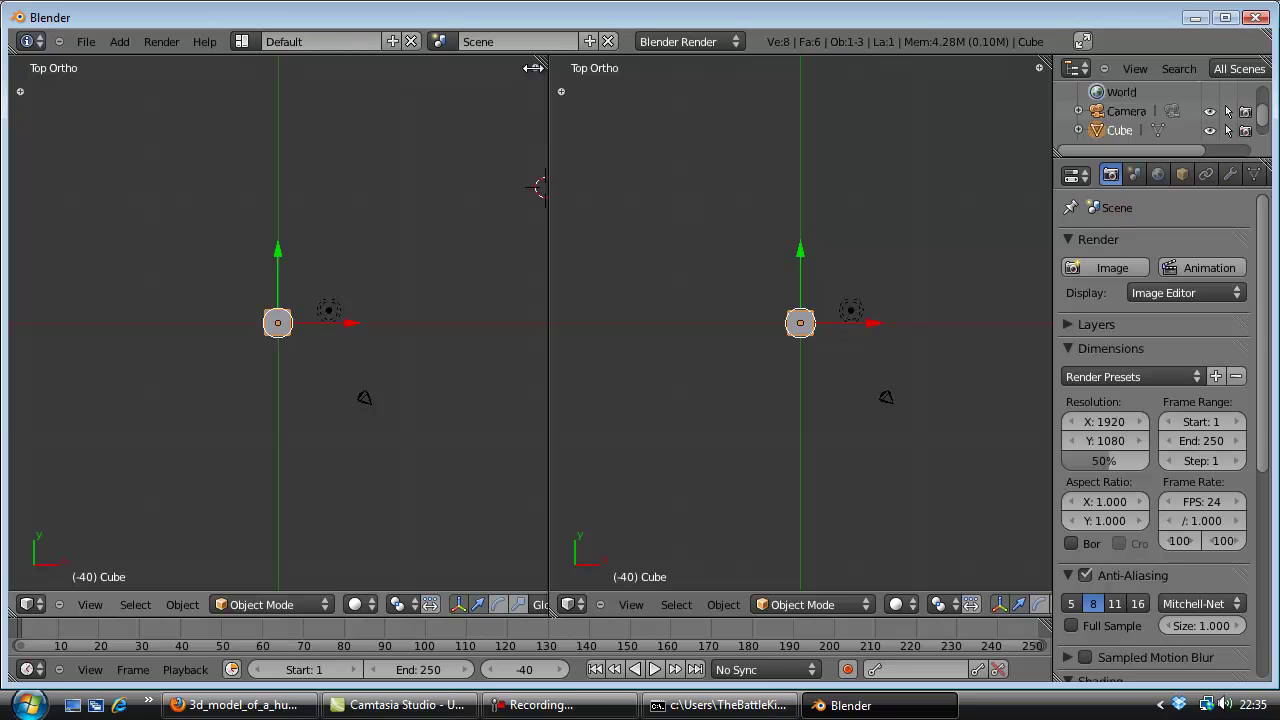
Step: Show both views' N sidebars, collapse Transform, Grease Pencil and View, and expand Background Images
left_click(535, 68)
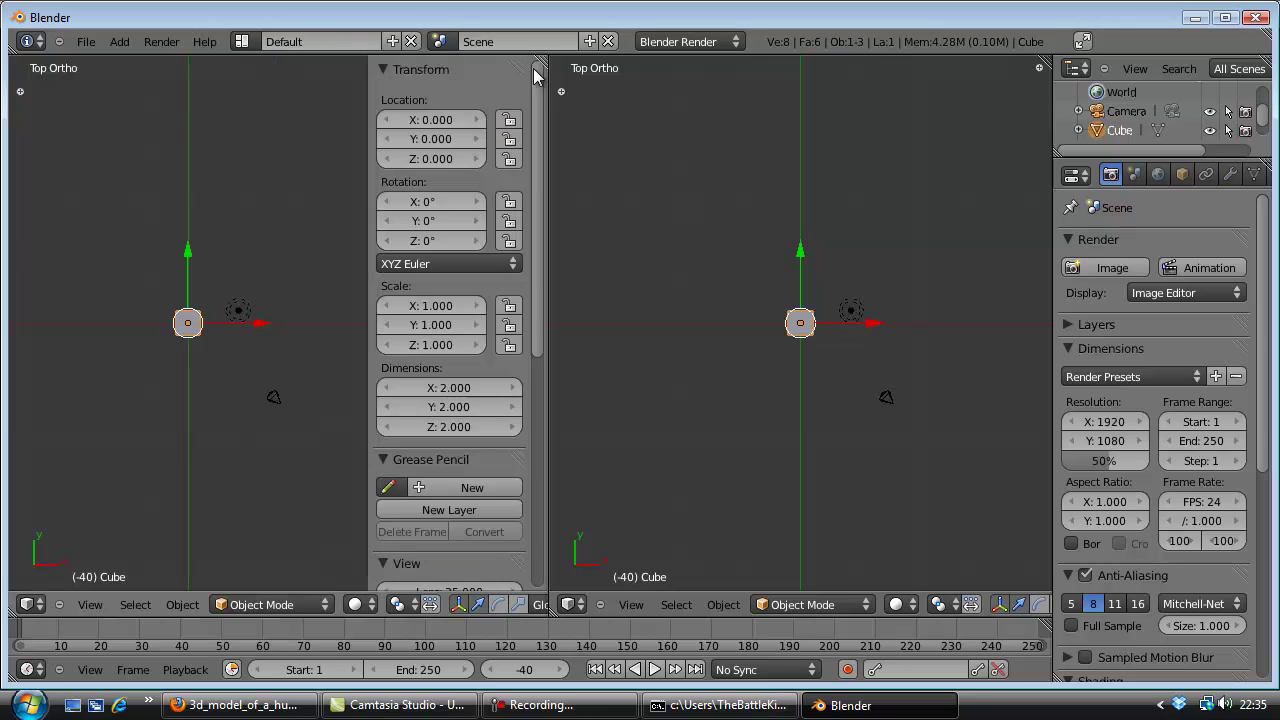
left_click(1035, 68)
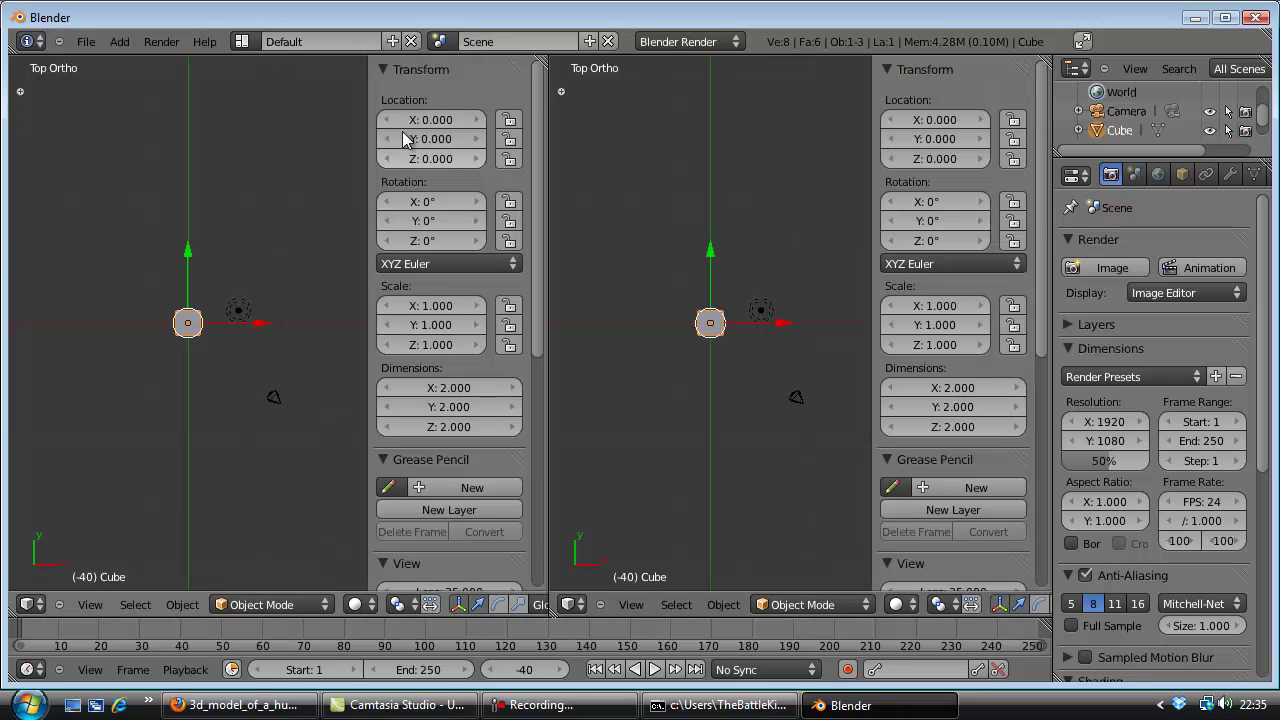
left_click(388, 74)
left_click(386, 93)
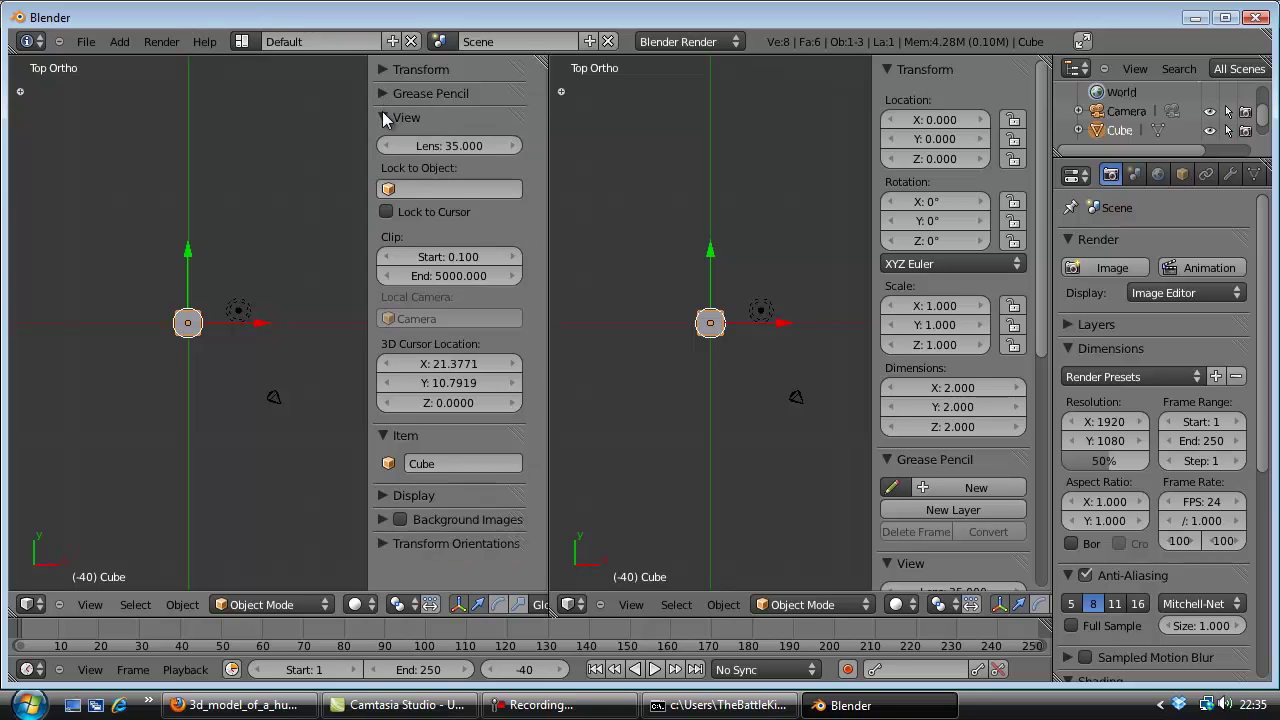
left_click(386, 117)
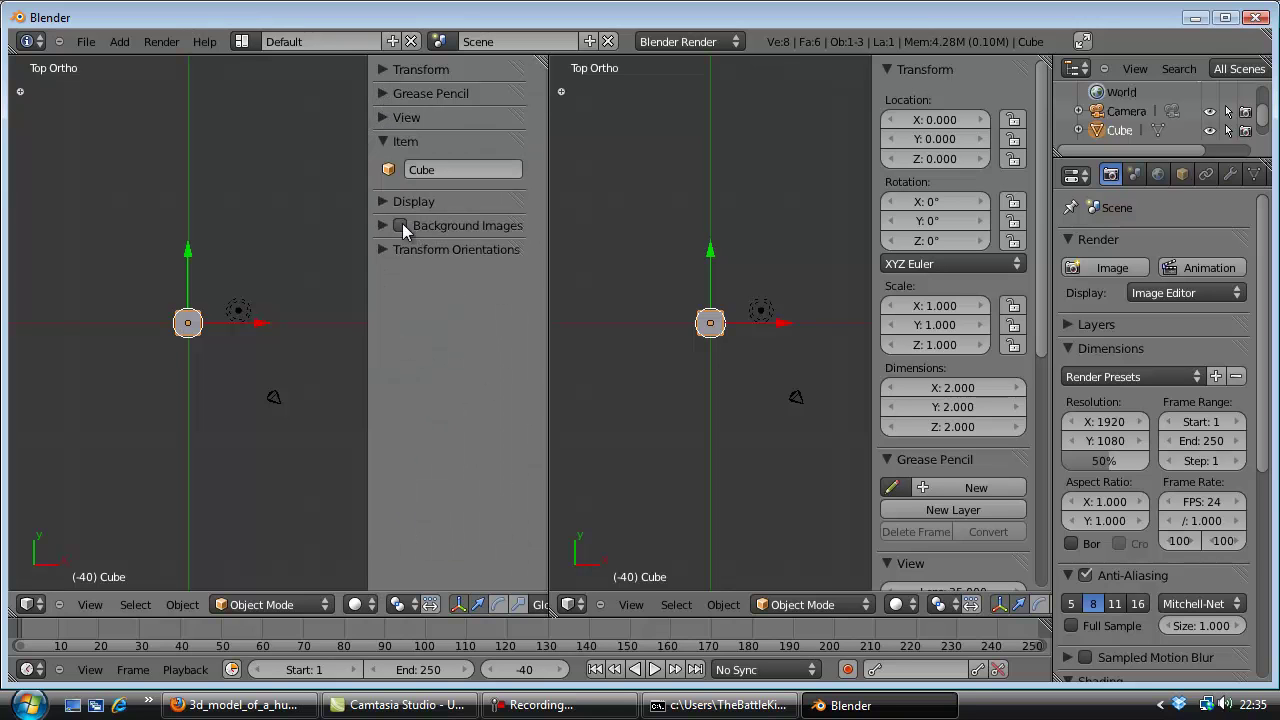
left_click(384, 227)
Step: Enable background images and add an image slot, then remove the wrongly loaded image
left_click(400, 227)
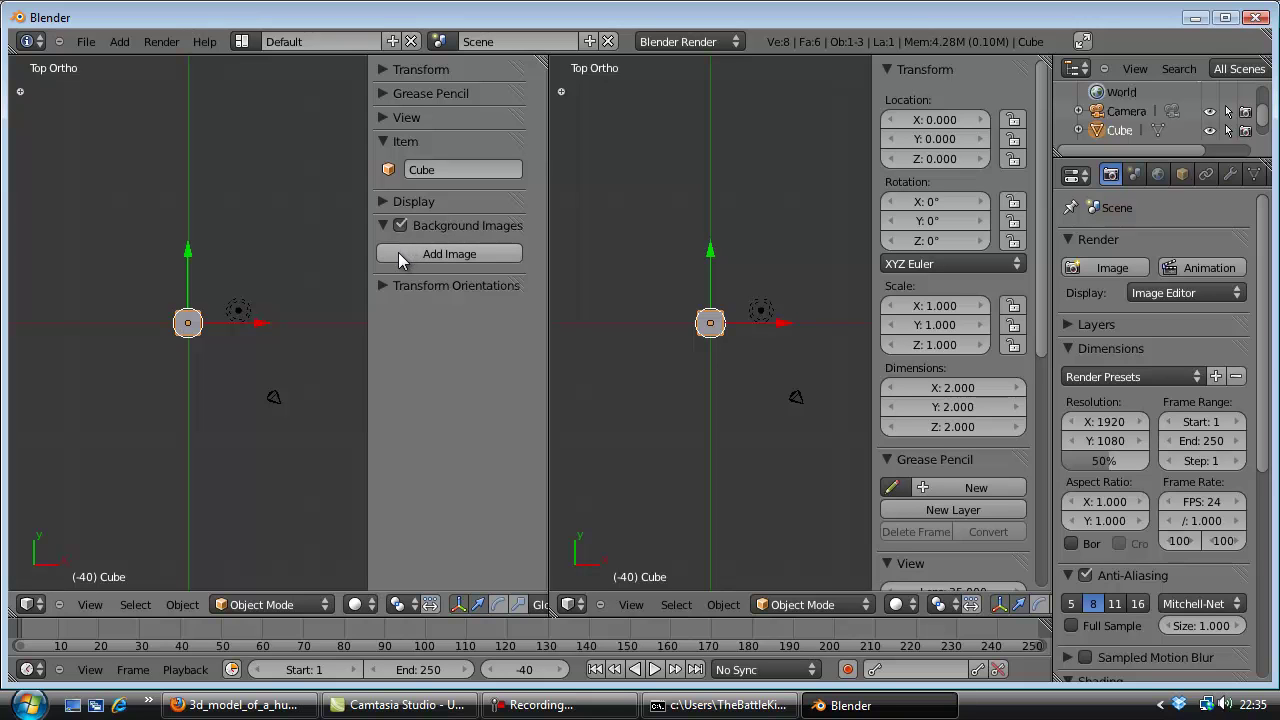
left_click(398, 253)
left_click(391, 287)
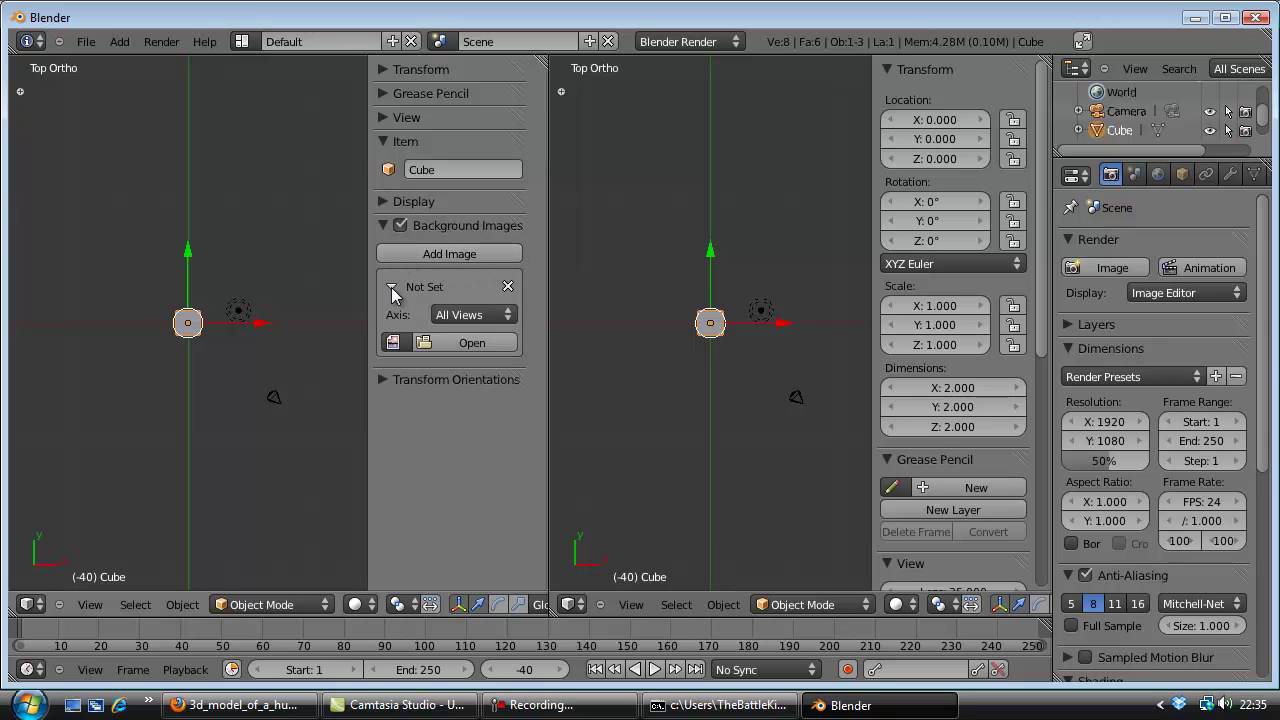
left_click(436, 340)
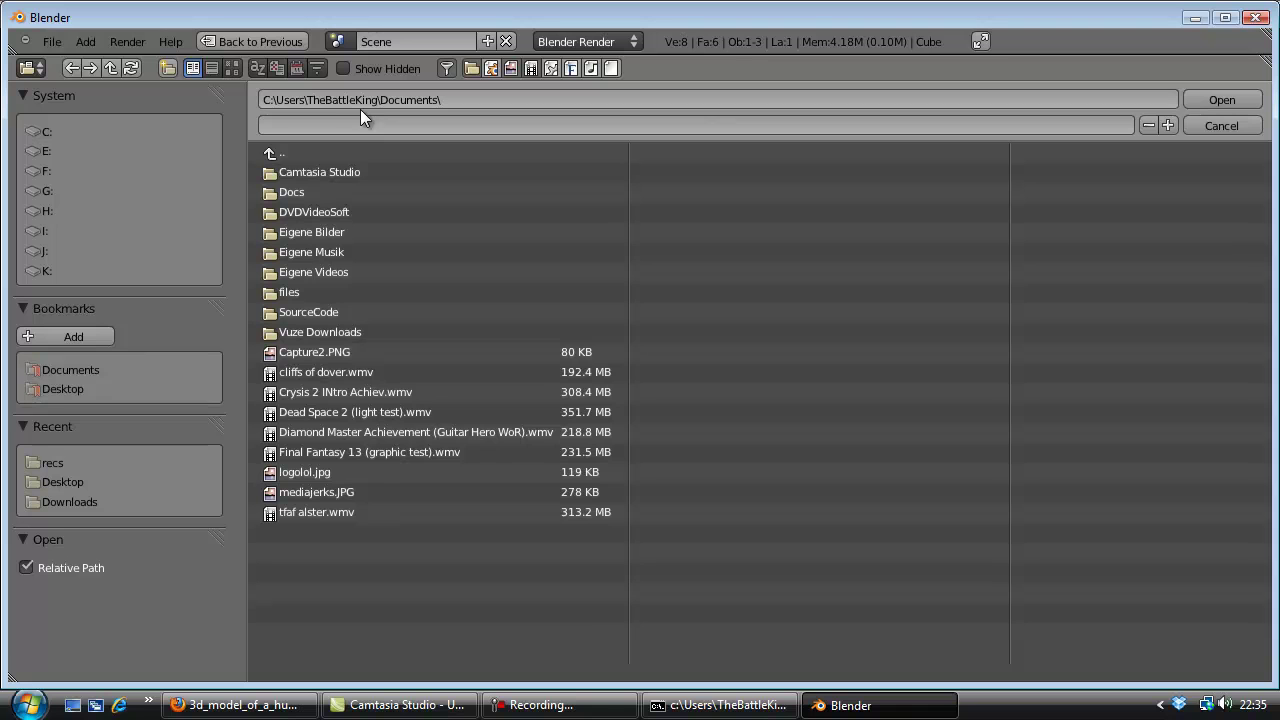
left_click(273, 155)
key("Escape")
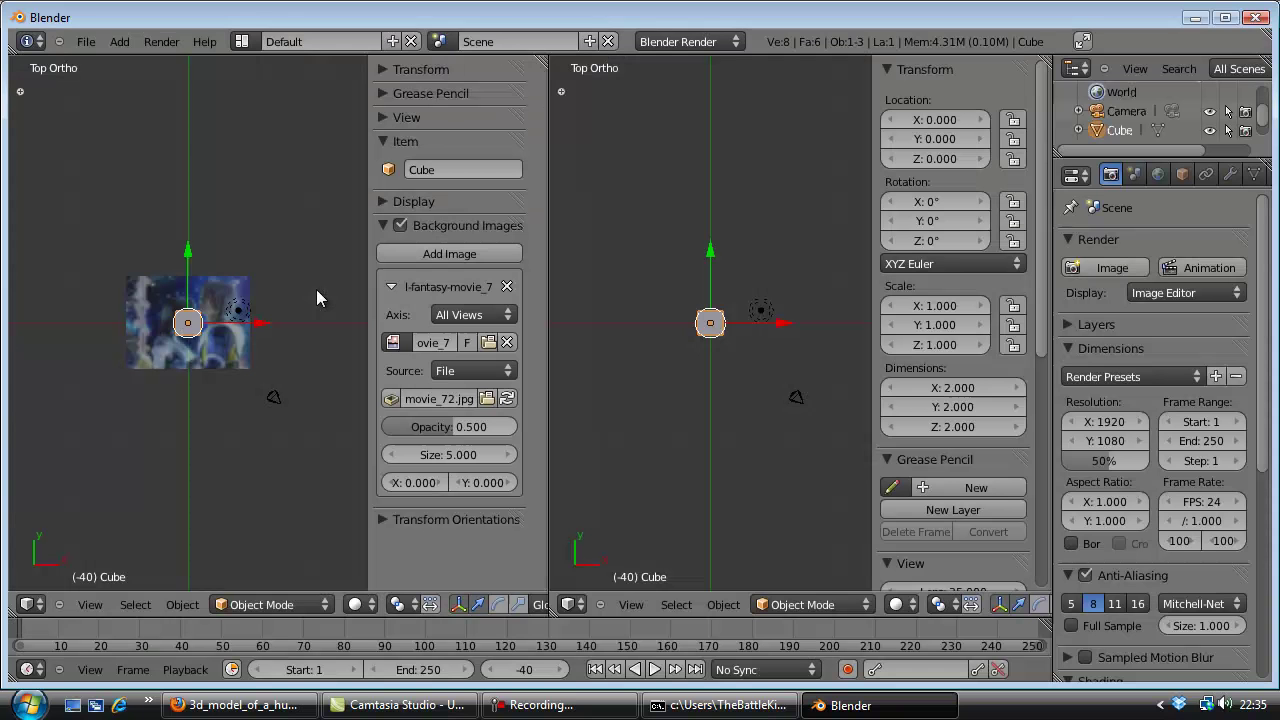
scroll(258, 315, "up", 3)
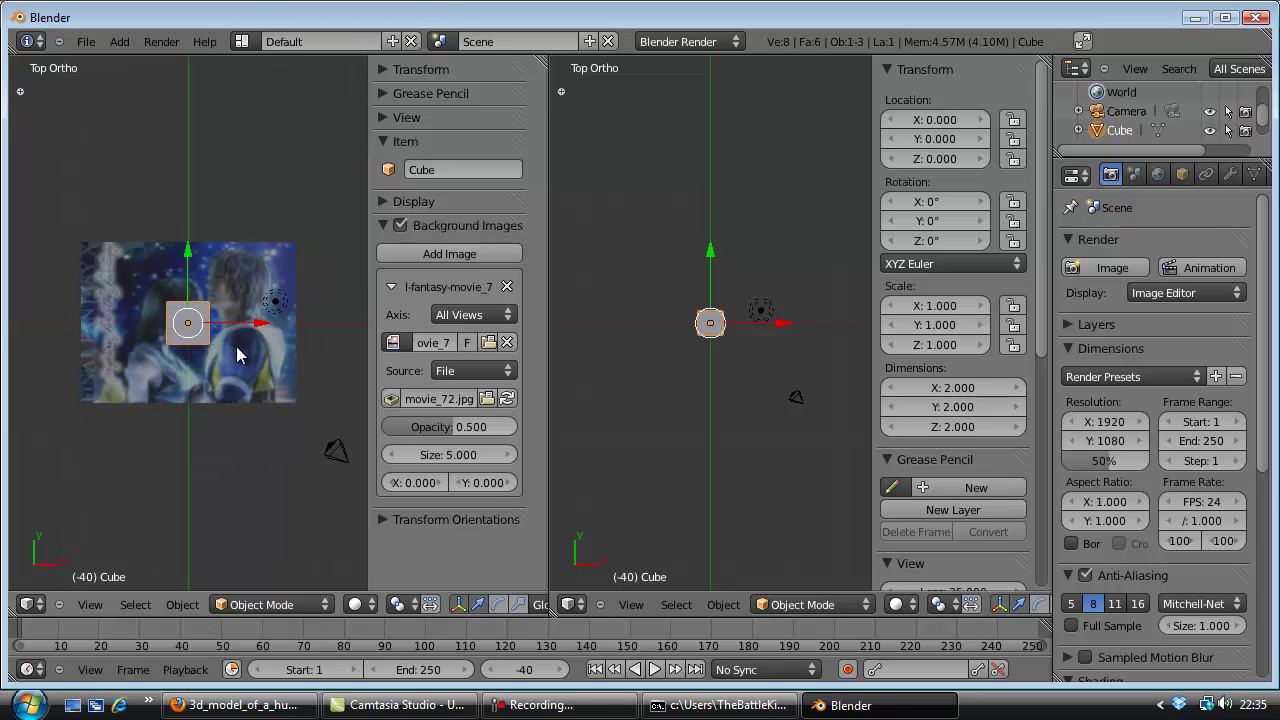
scroll(240, 355, "down", 1)
left_click(507, 286)
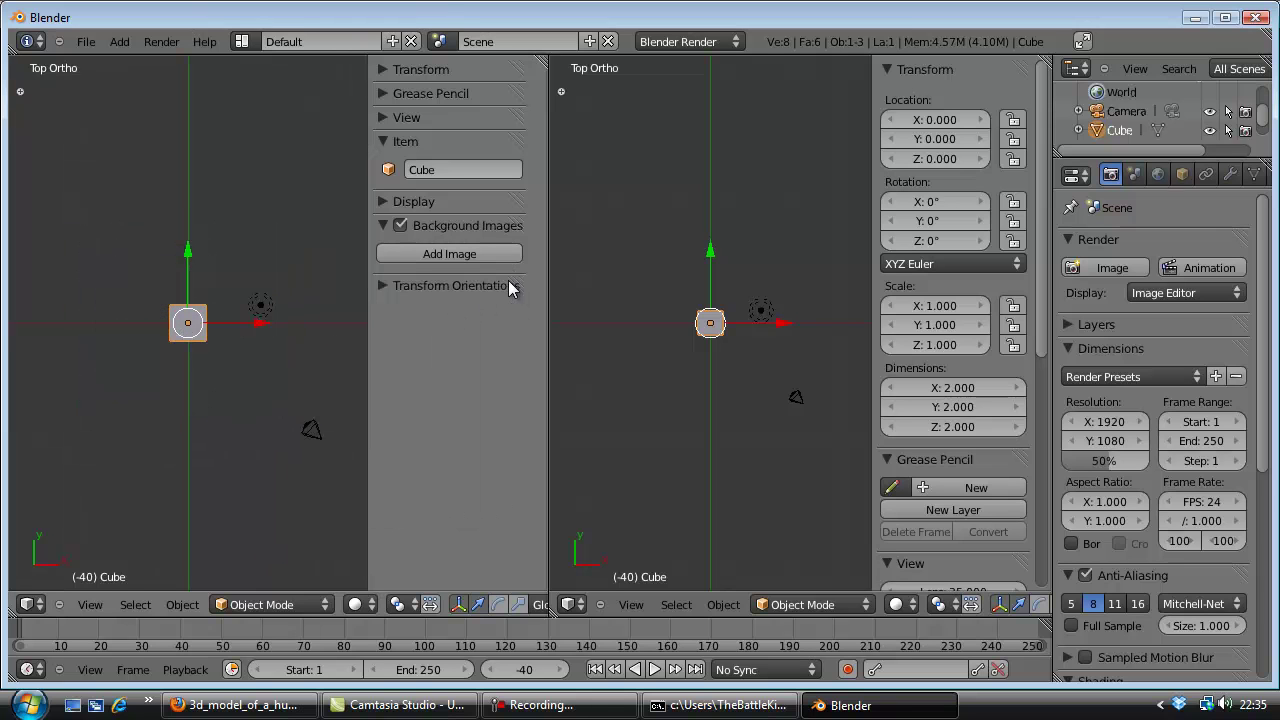
Step: Load 3d_model_of_a_human_head.png from Downloads as the left view's background image
left_click(392, 253)
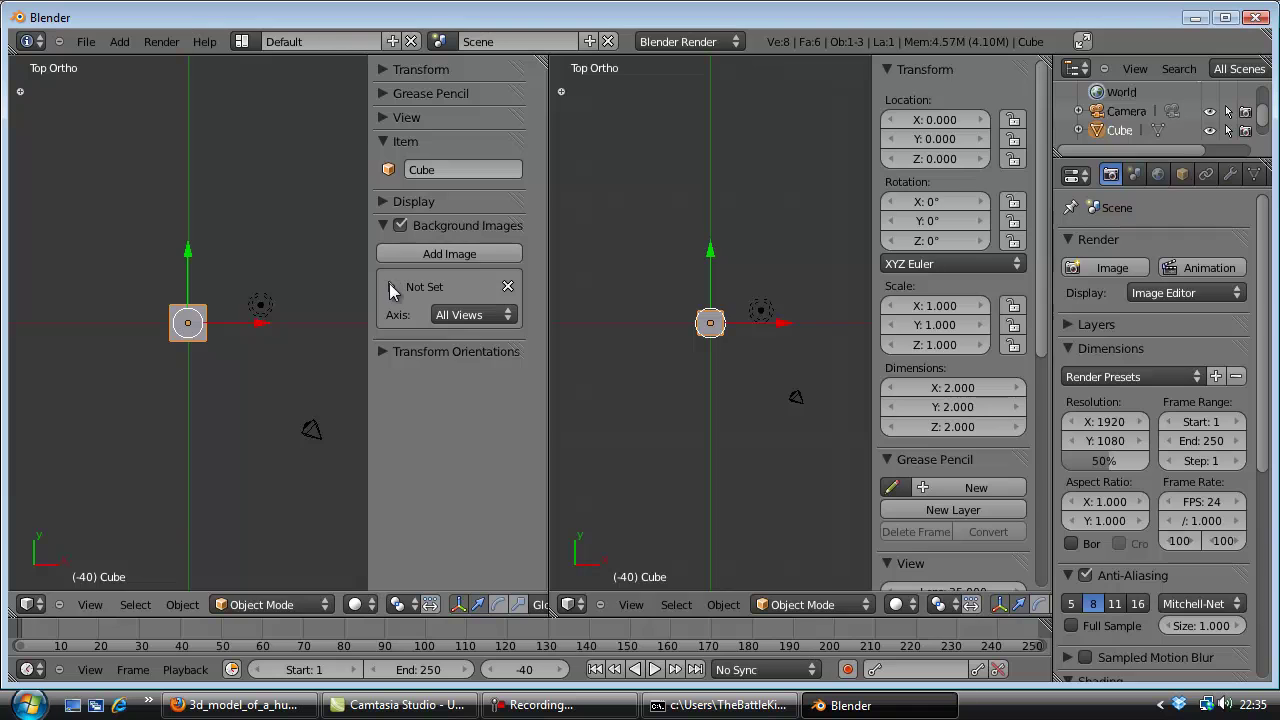
left_click(455, 343)
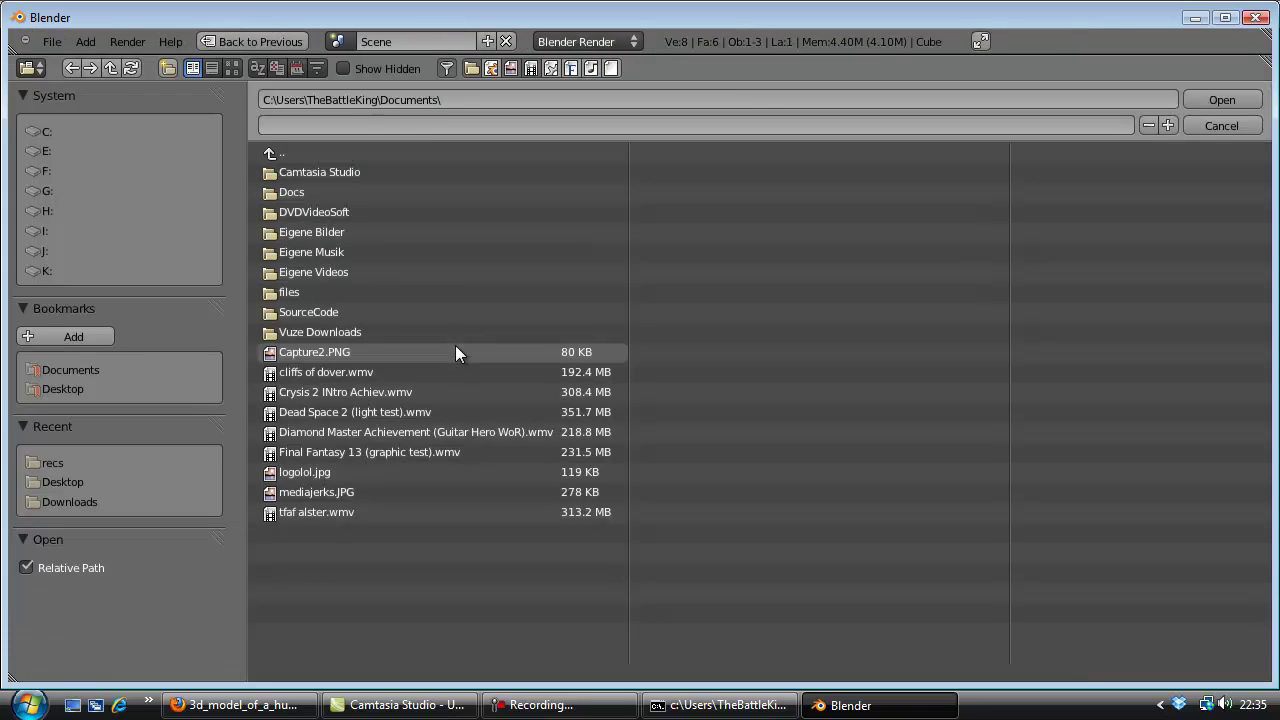
left_click(283, 153)
left_click(322, 288)
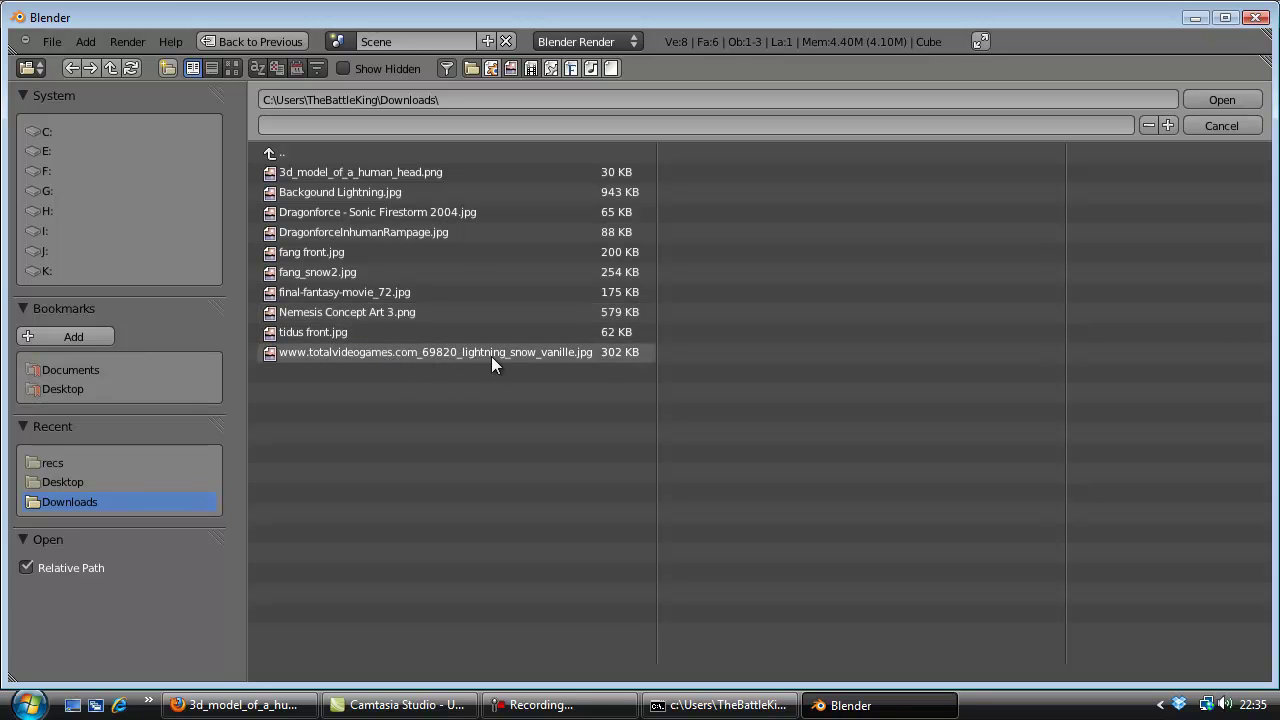
left_click(355, 171)
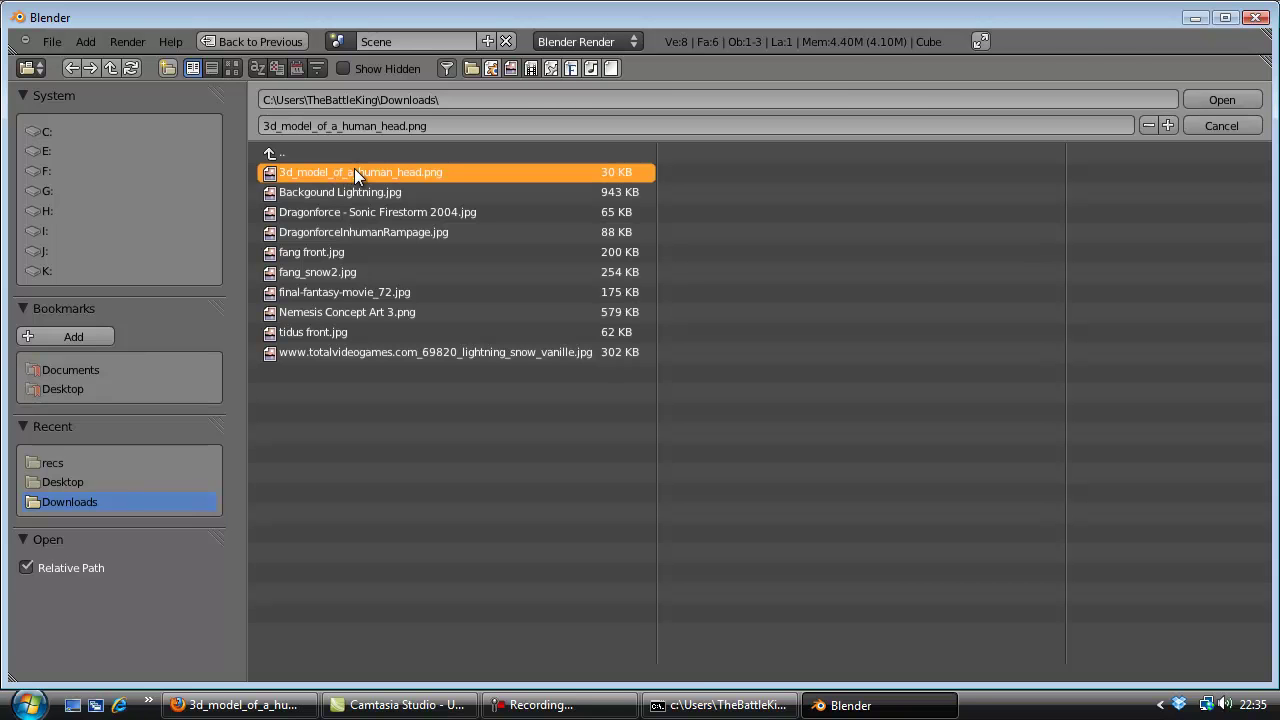
double_click(354, 172)
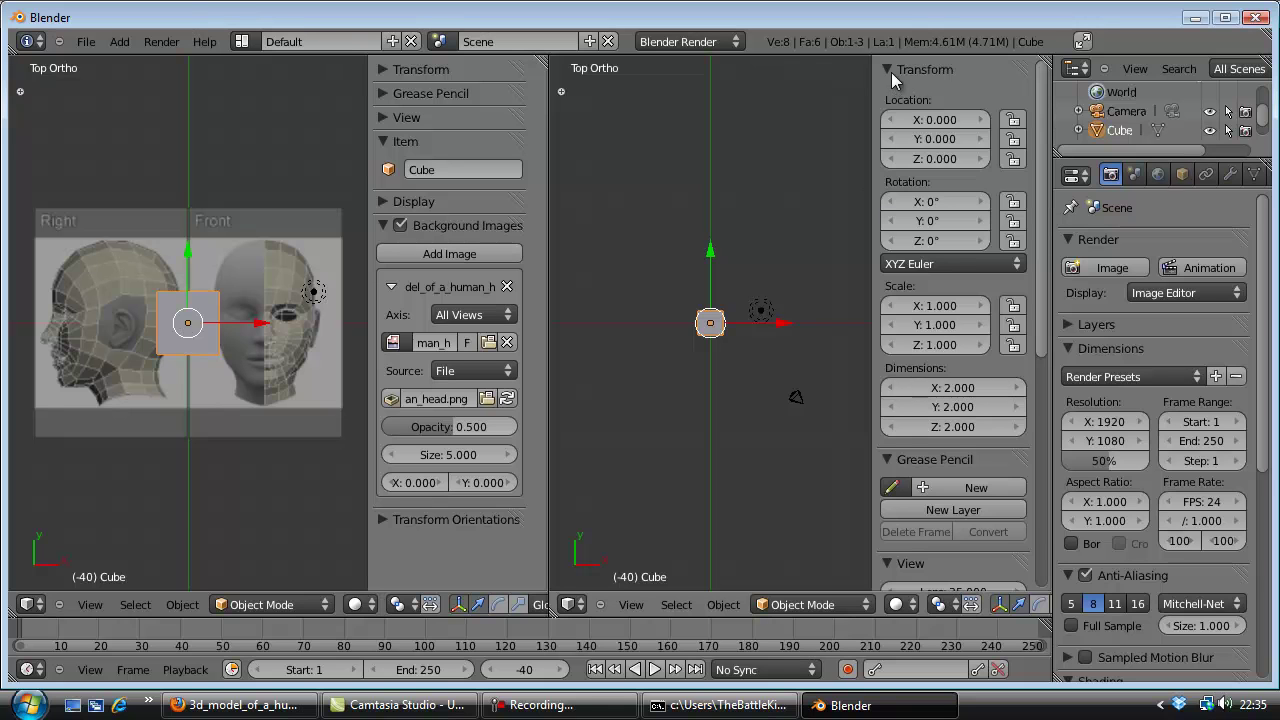
Step: Collapse the right sidebar's sections and enable Background Images for the right view
left_click(893, 68)
left_click(898, 93)
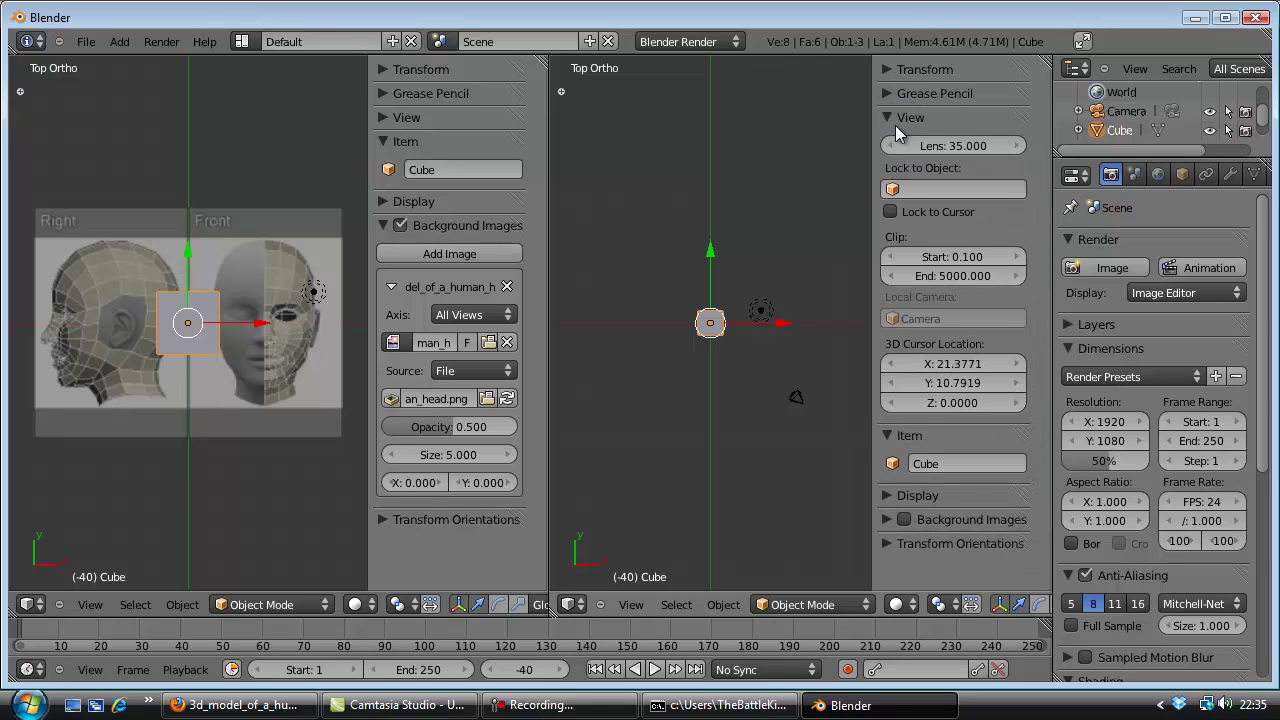
left_click(894, 121)
left_click(894, 142)
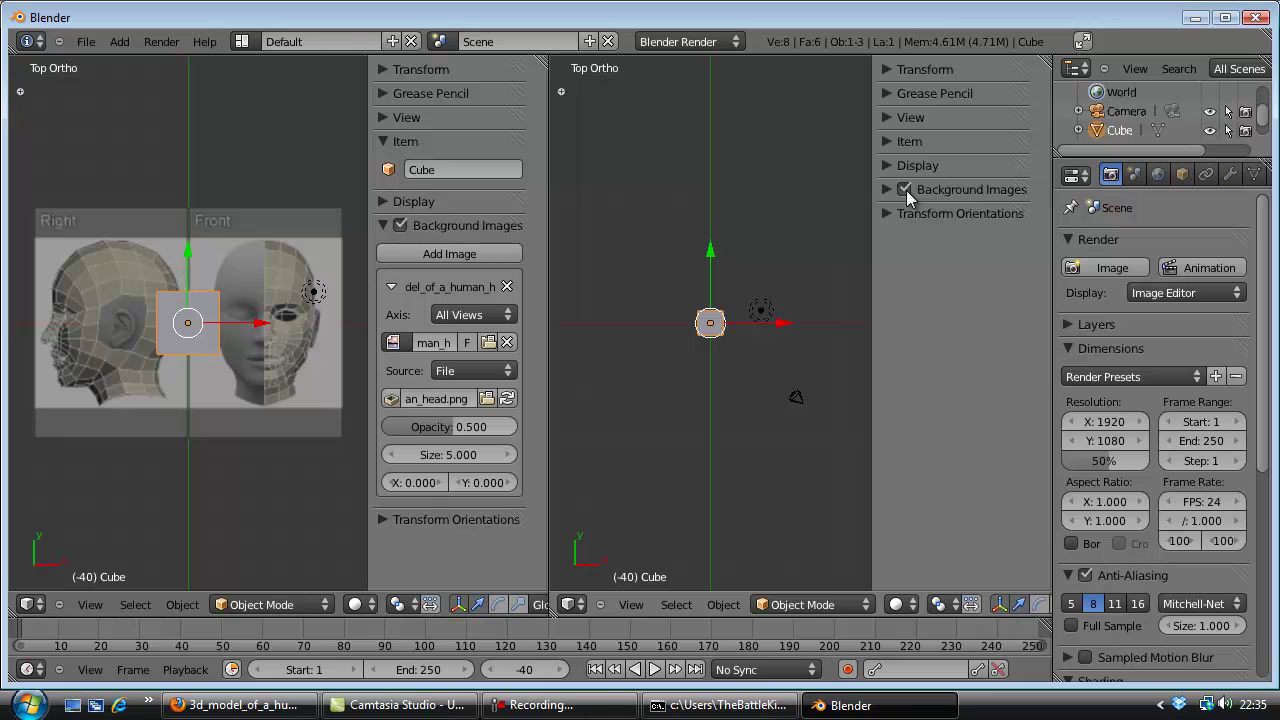
left_click(904, 190)
left_click(918, 190)
Step: Load 3d_model_of_a_human_head.png from Downloads as the right view's background
left_click(921, 218)
left_click(896, 250)
left_click(935, 306)
left_click(336, 150)
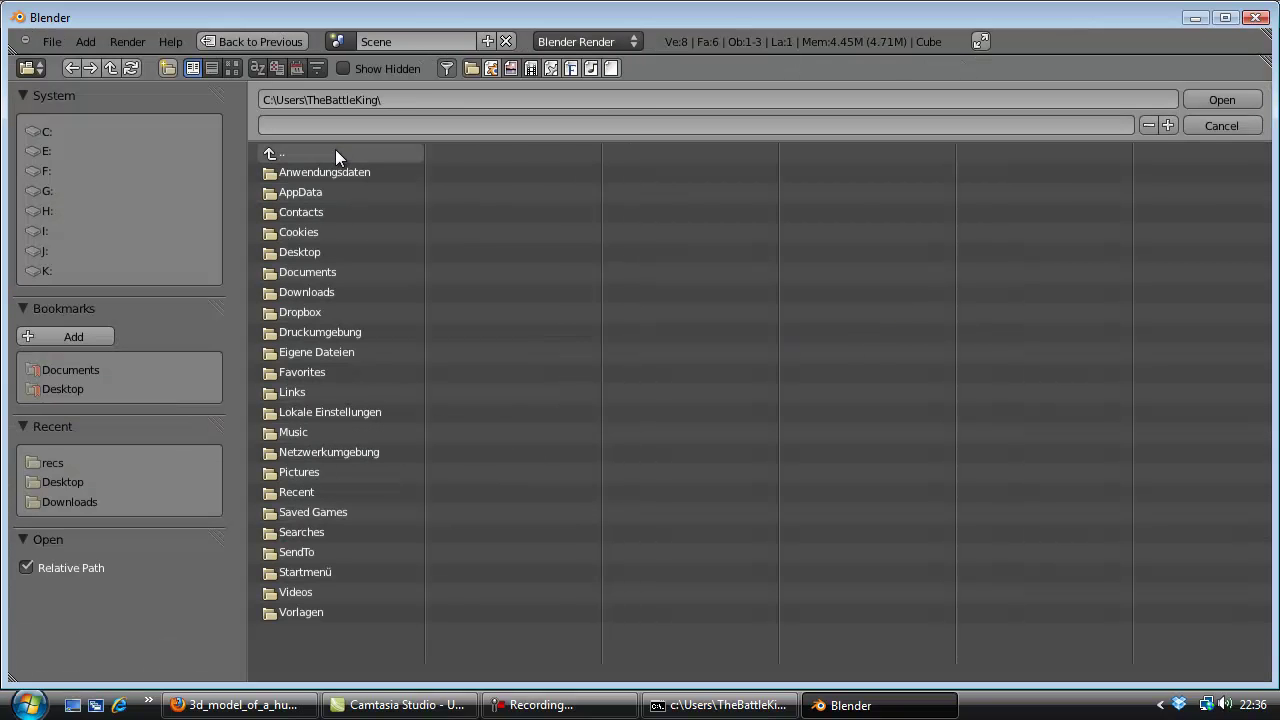
left_click(322, 292)
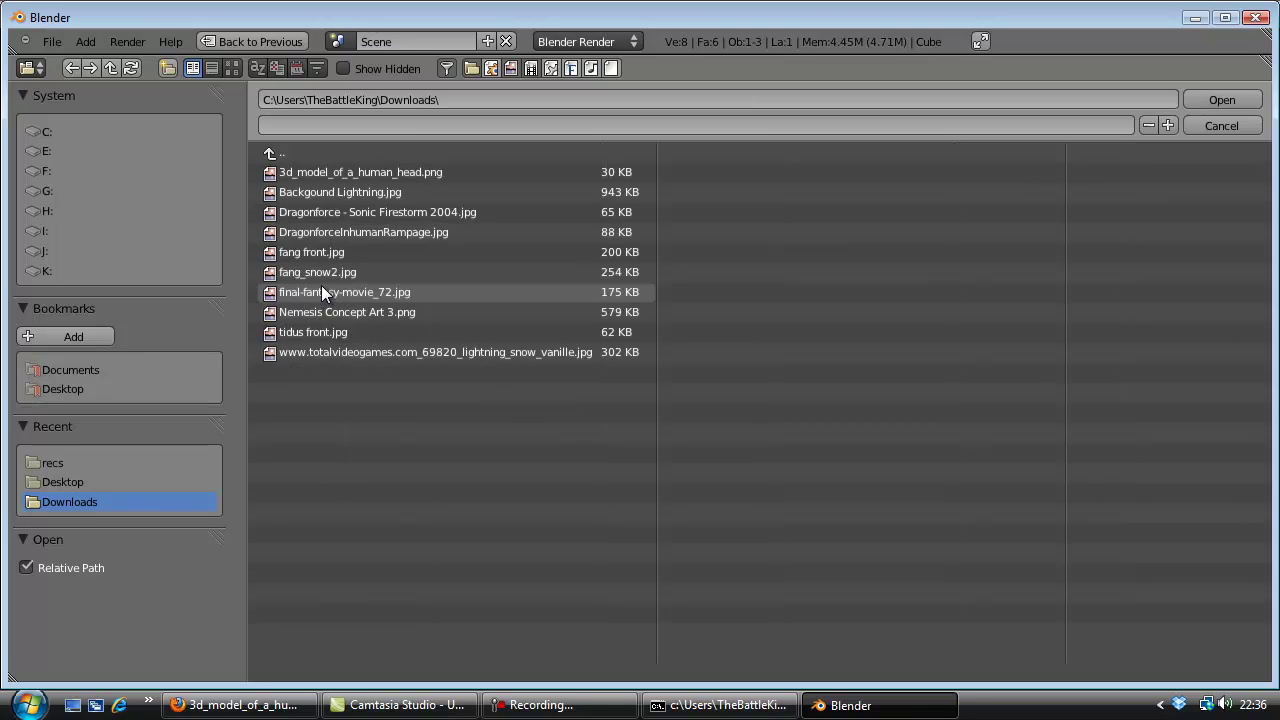
double_click(347, 176)
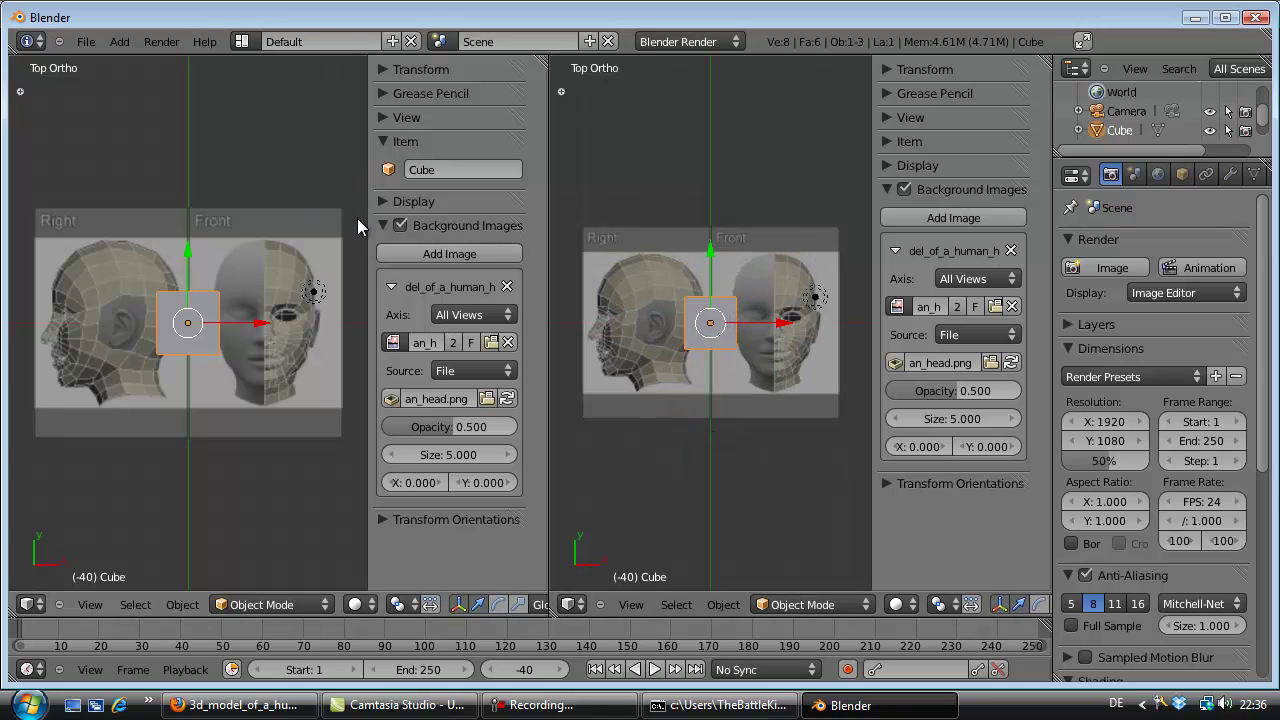
Step: Hide both sidebars and set the left view to Front and the right view to Right, zoomed in
mouse_move(369, 225)
left_mouse_down()
mouse_move(415, 227)
mouse_move(343, 225)
left_mouse_up()
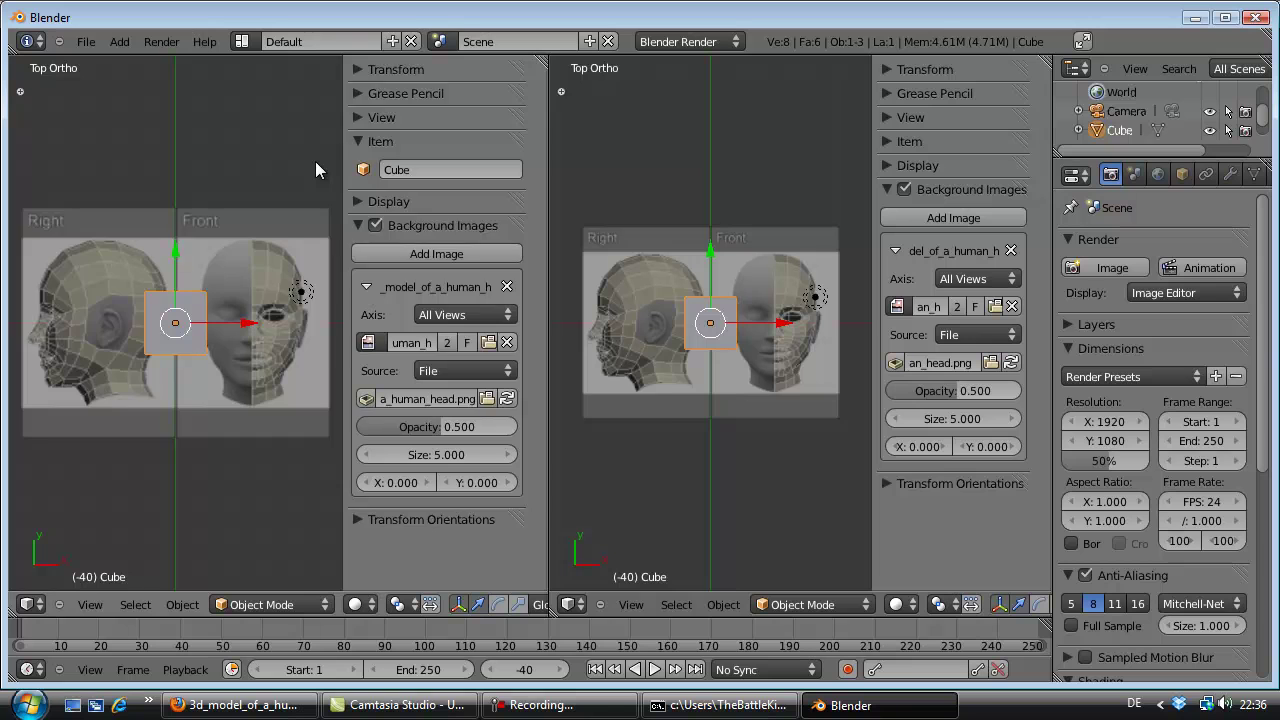
key("n")
key("n")
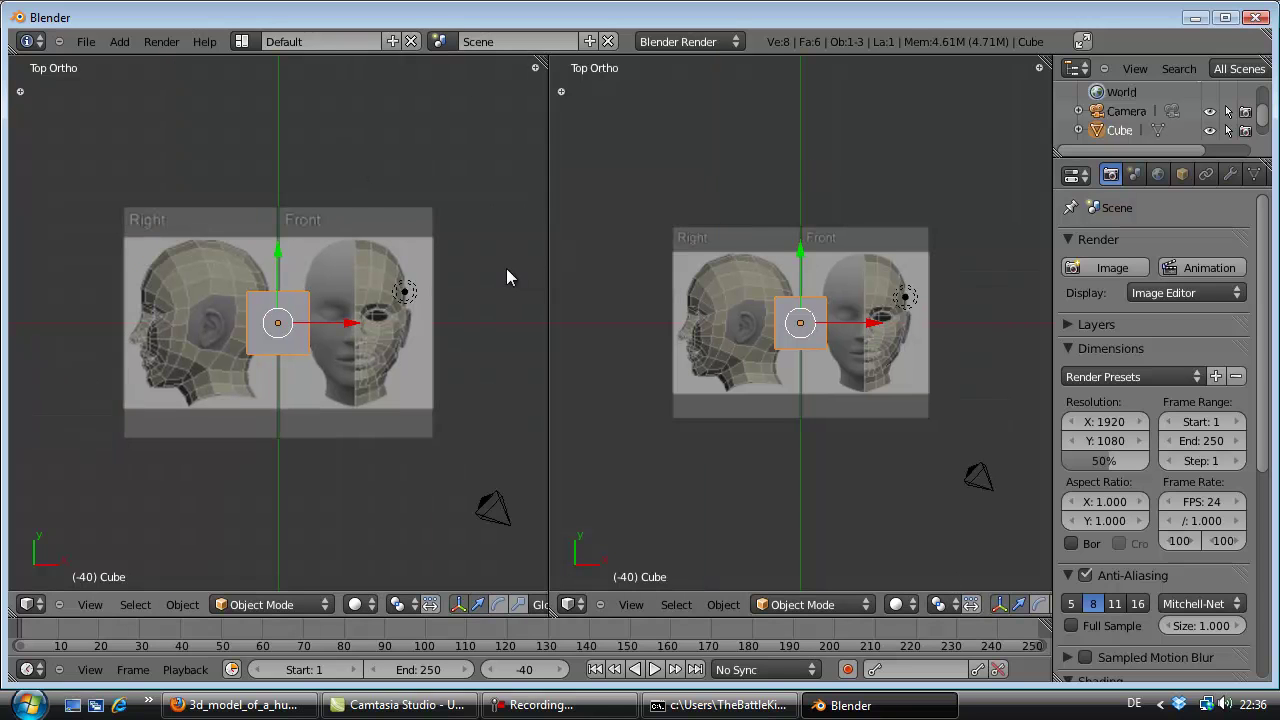
left_click_drag(549, 243, 589, 241)
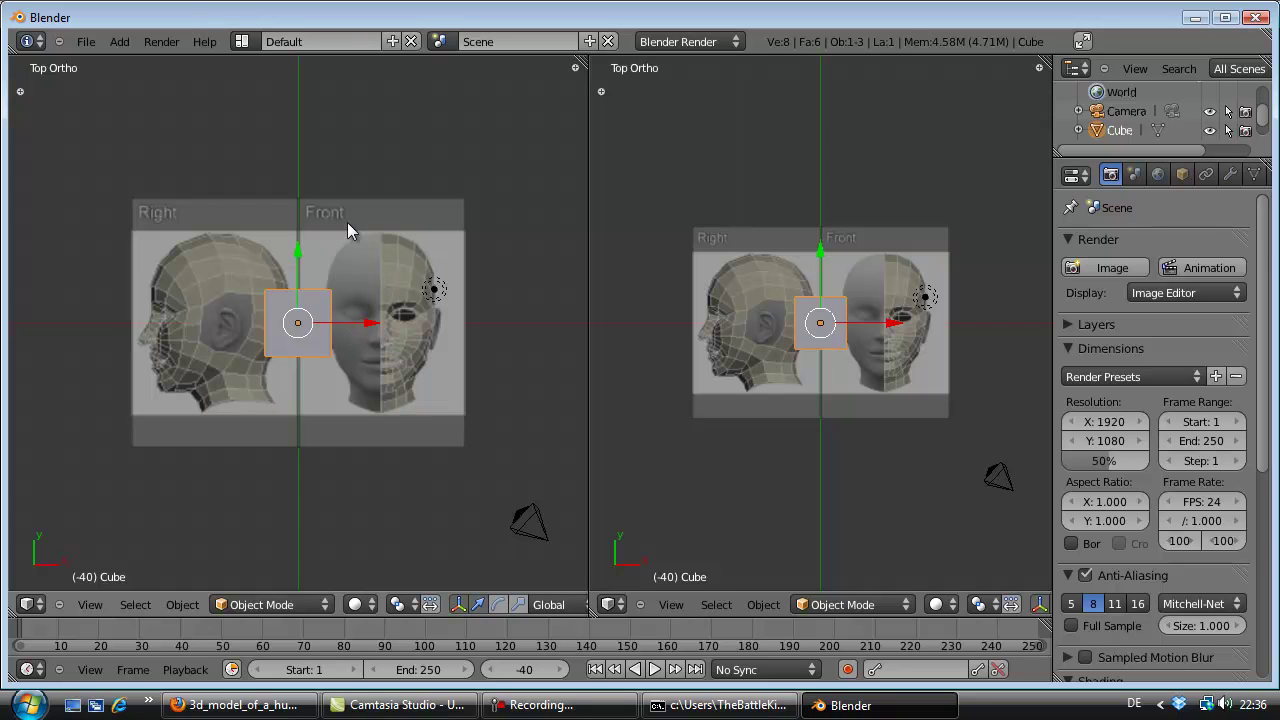
key("KP_1")
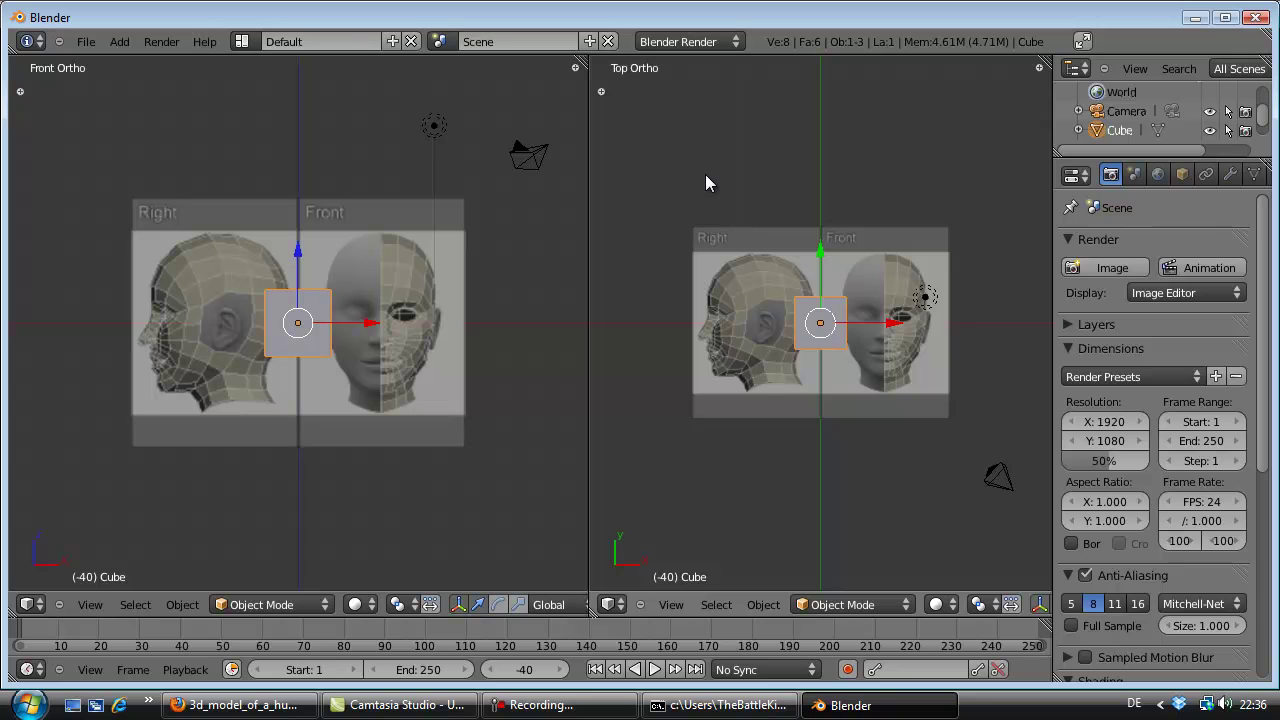
key("KP_3")
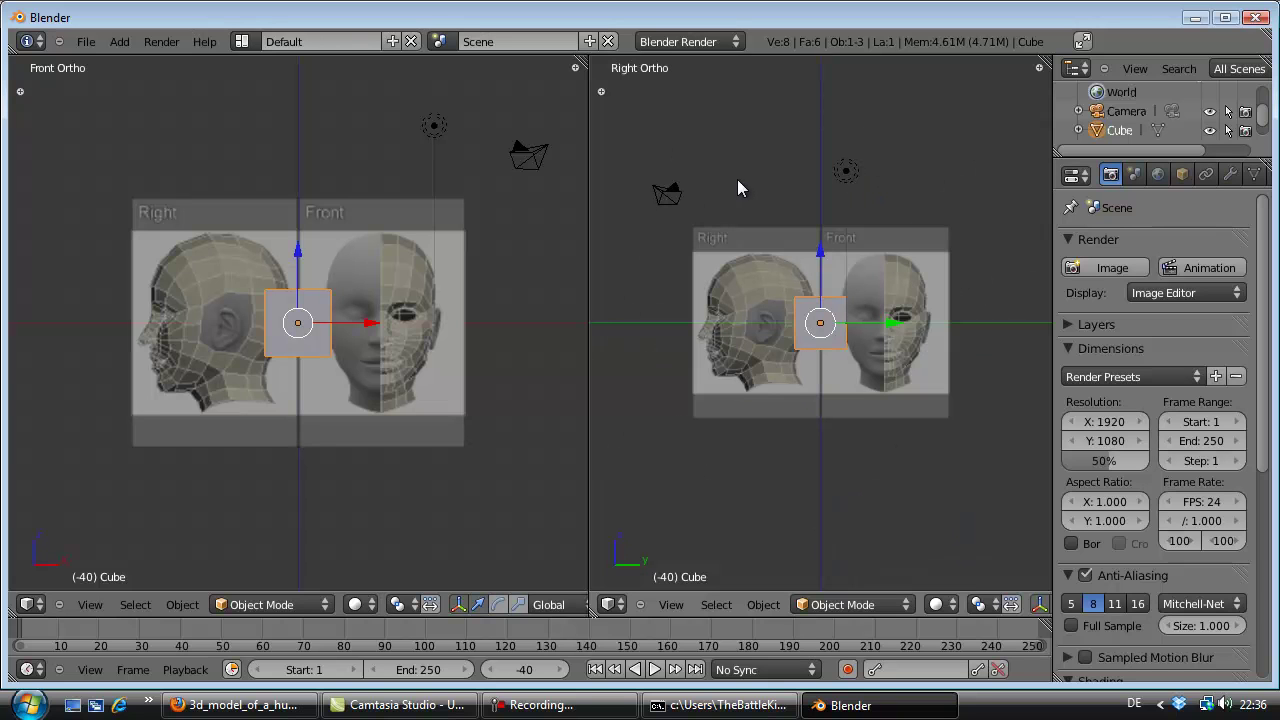
scroll(290, 300, "up", 2)
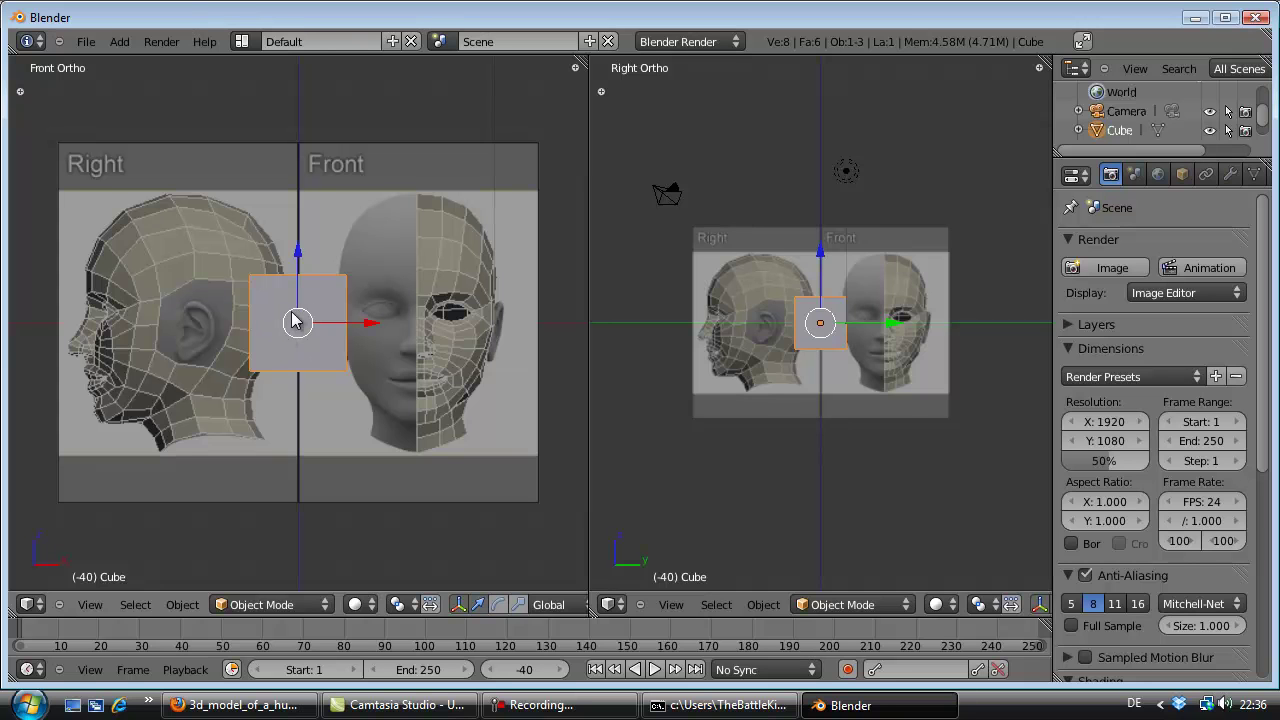
Step: Move the cube over the face in the front view
scroll(268, 328, "up", 3, "ctrl")
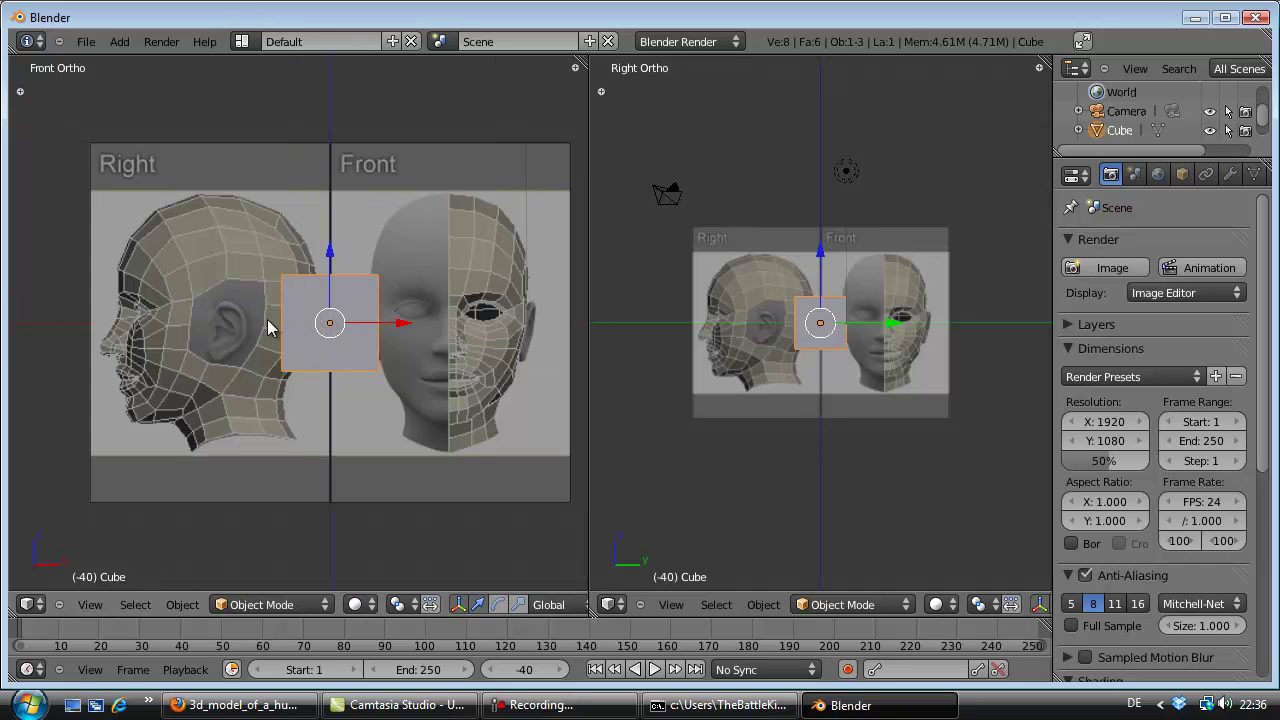
scroll(268, 325, "down", 5, "ctrl")
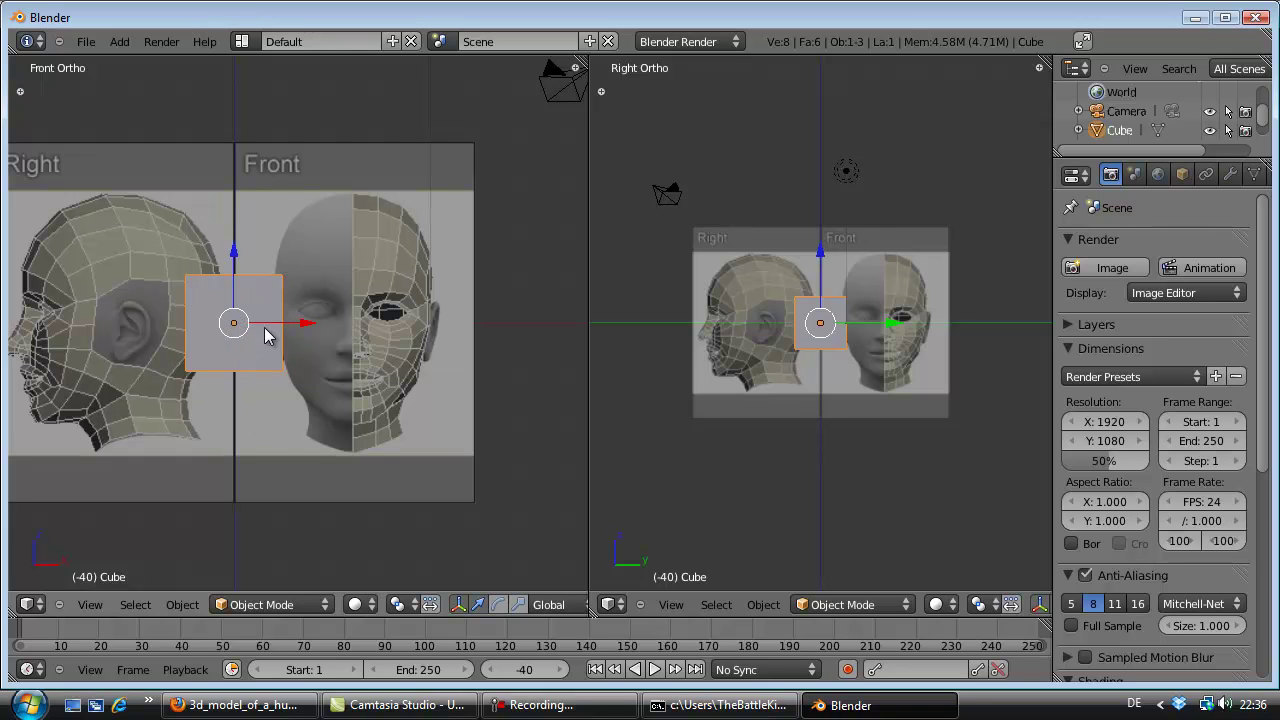
key("g")
left_click(388, 317)
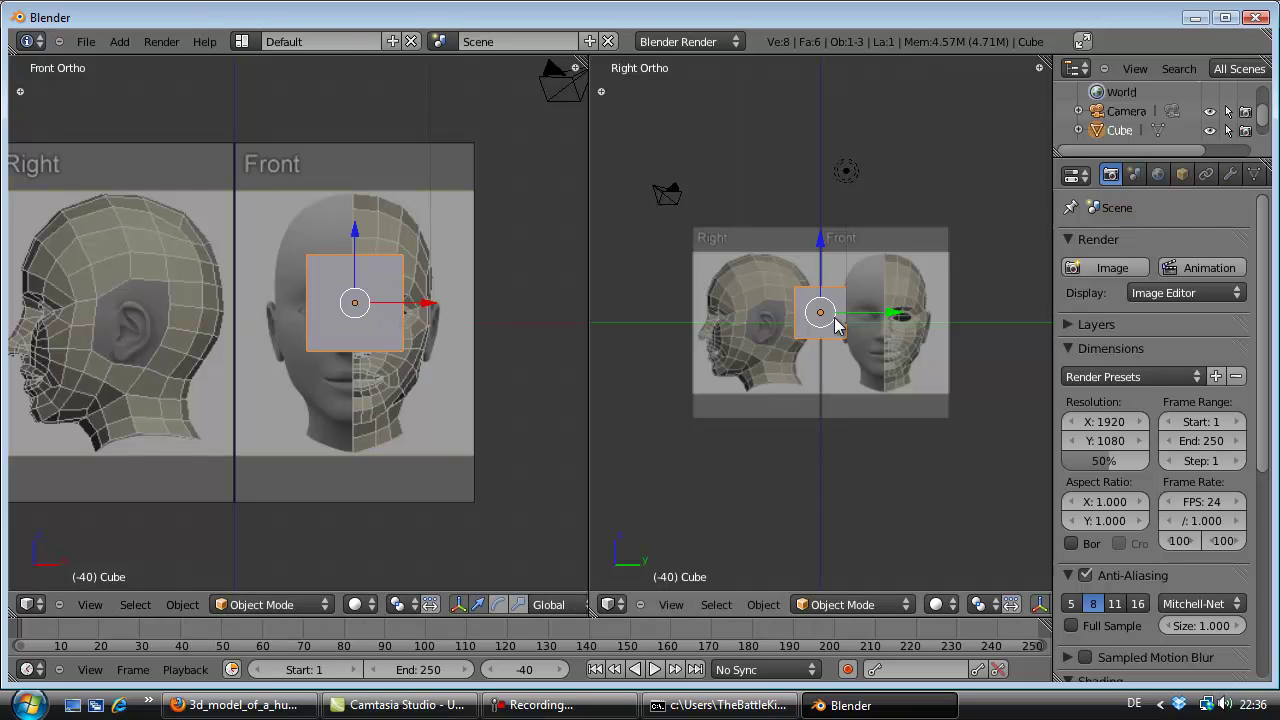
Step: Move the cube over the skull in the side view
scroll(832, 316, "up", 2)
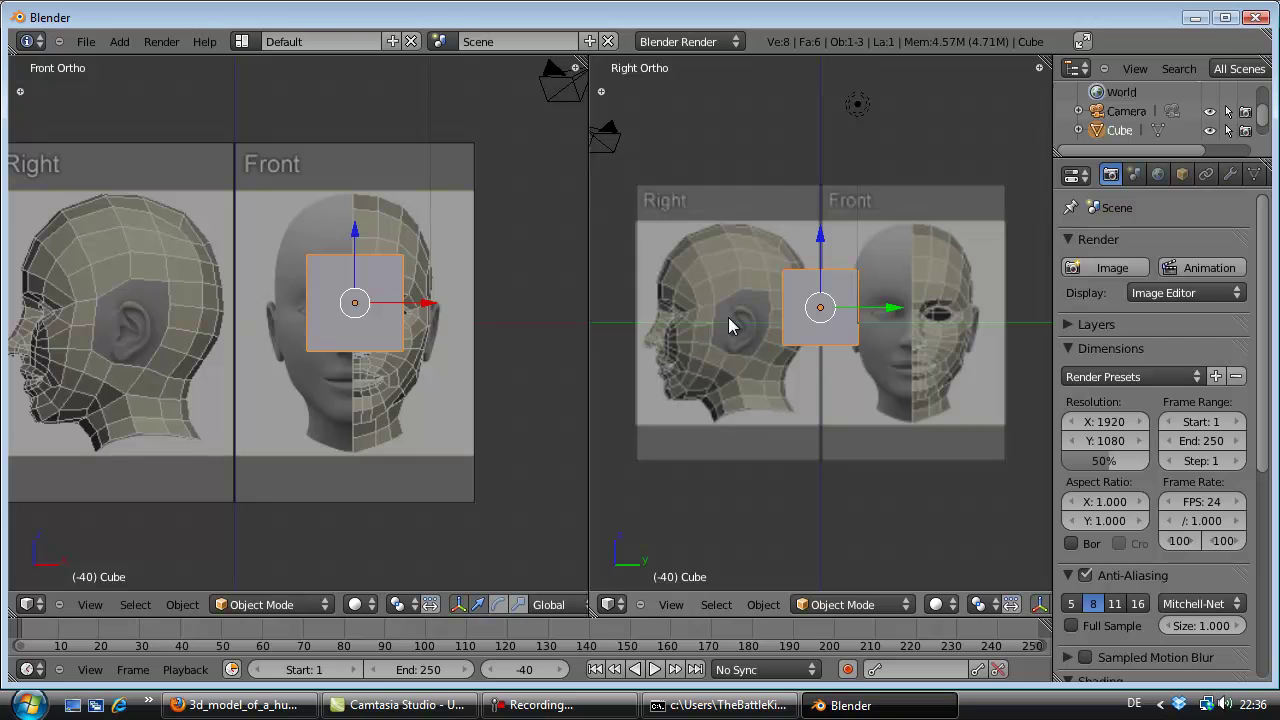
key("g")
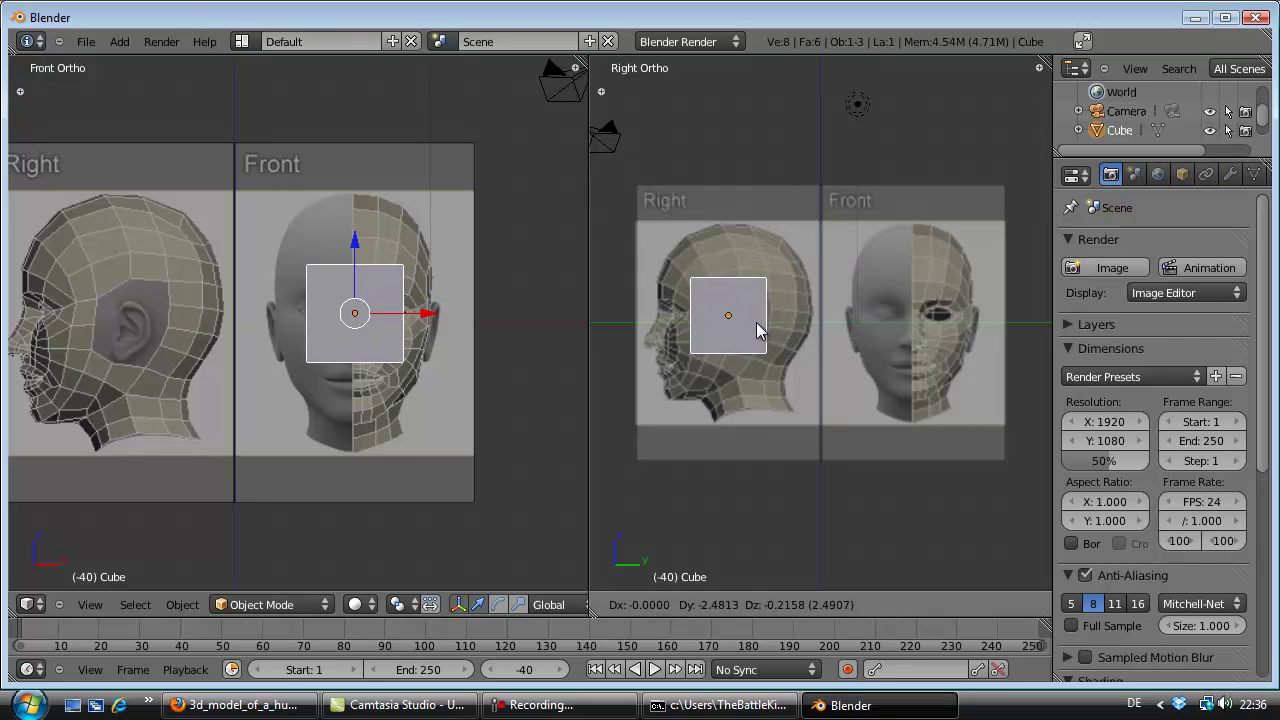
left_click(757, 321)
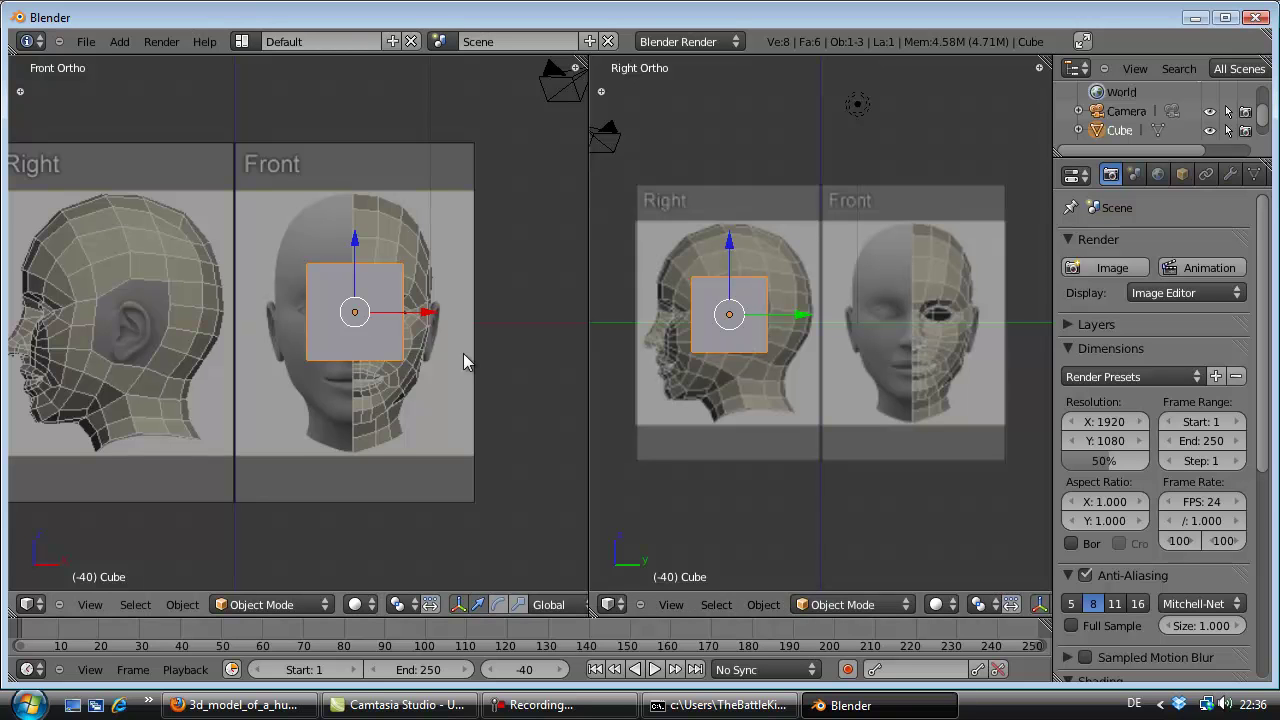
scroll(379, 335, "up", 1)
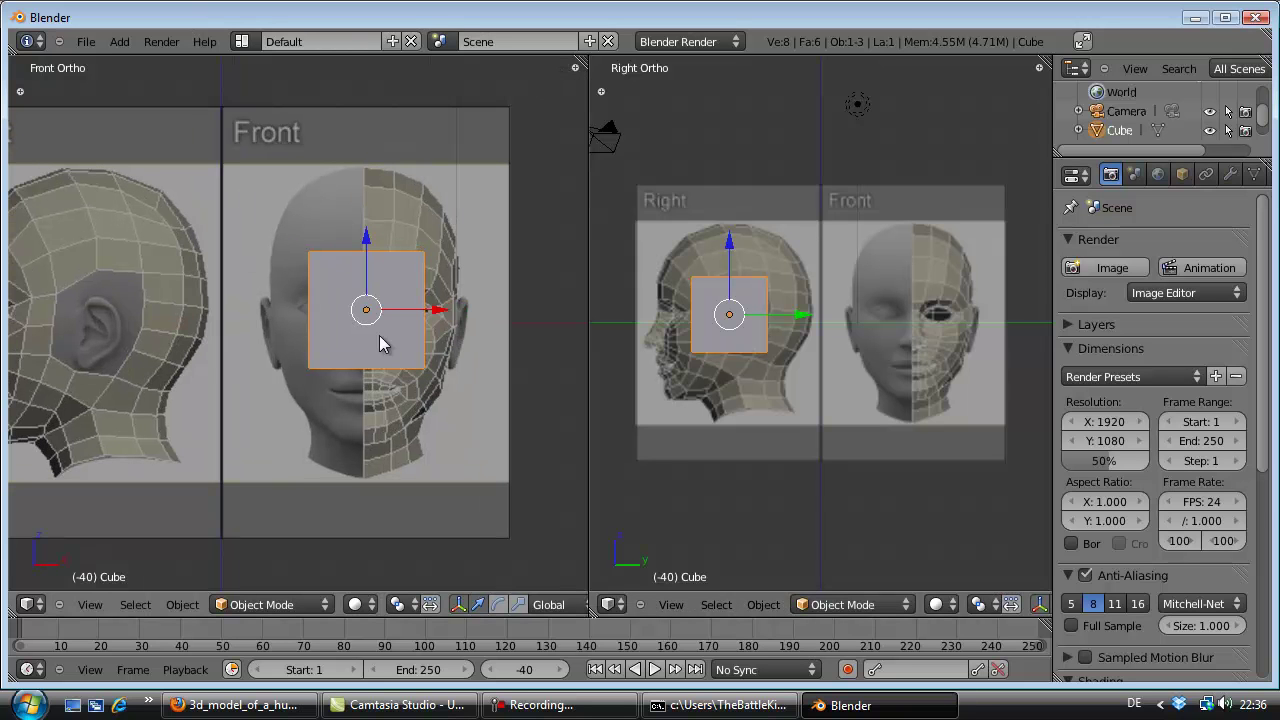
Step: Place the 3D cursor below the chin and enter Edit Mode on the cube
left_click(292, 610)
left_click(305, 604)
left_click(379, 513)
key("Tab")
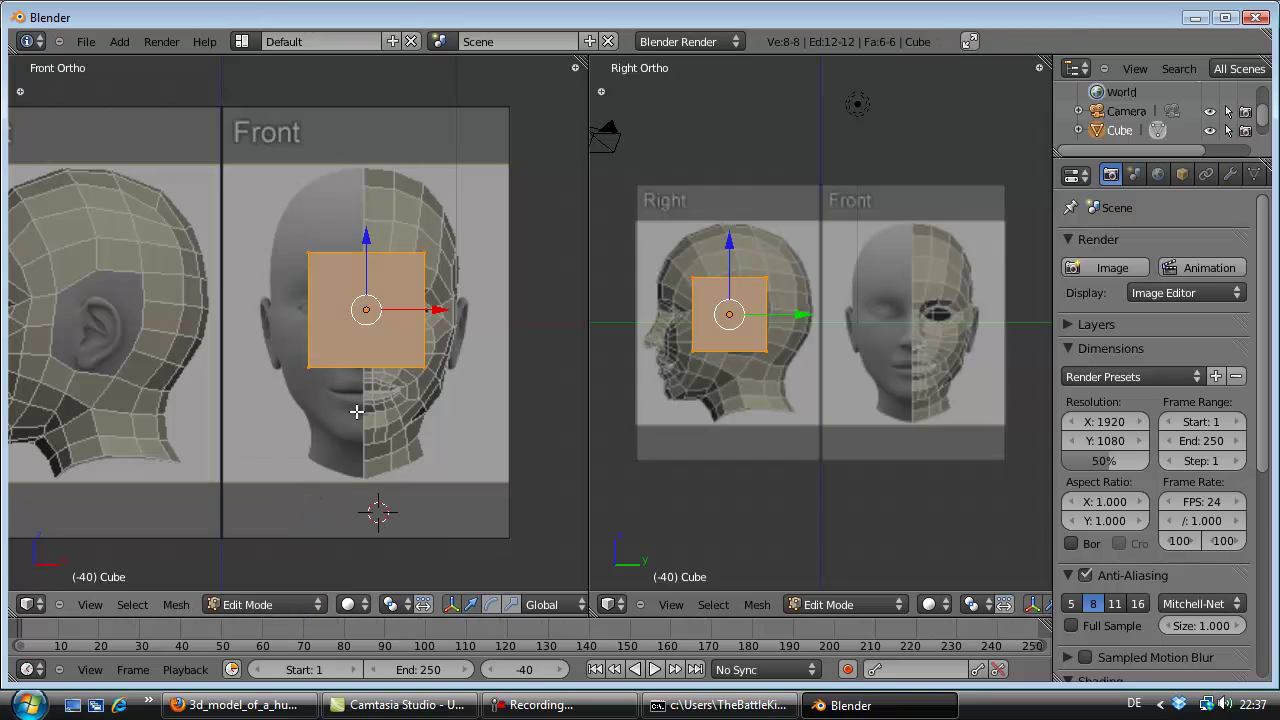
Step: Set the front view shading to Wireframe and zoom both views in
left_click(347, 604)
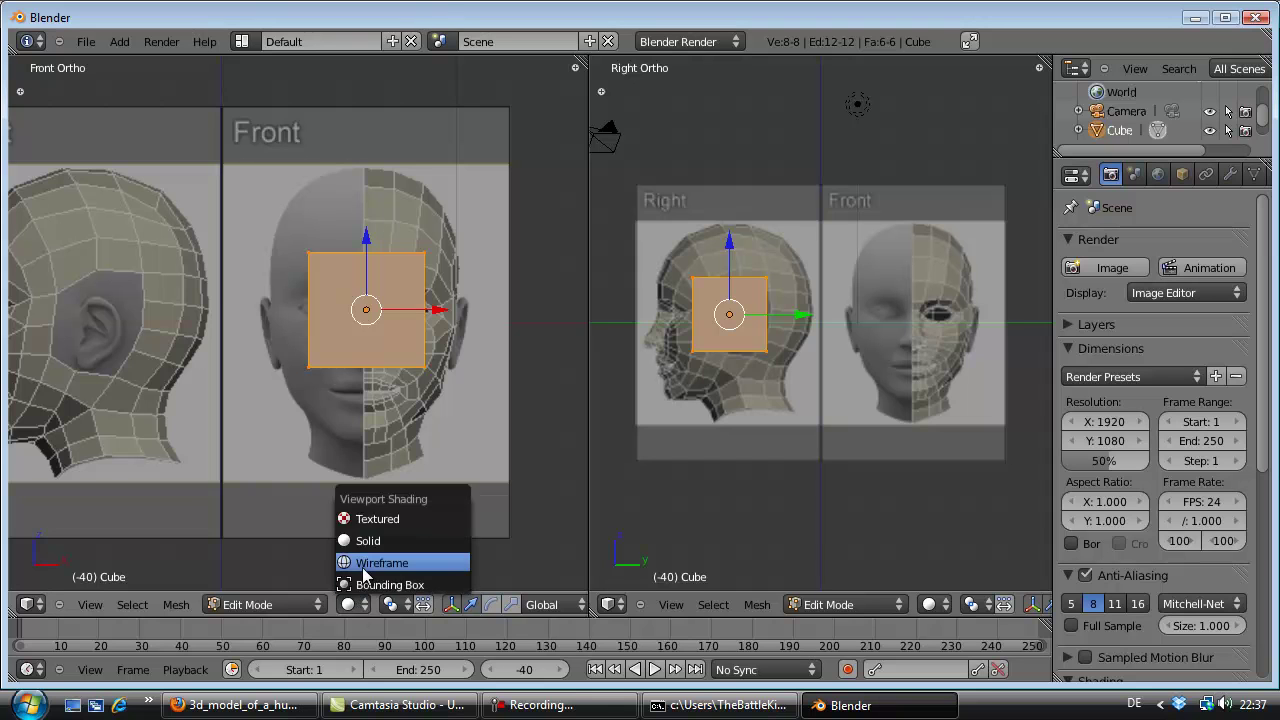
left_click(362, 566)
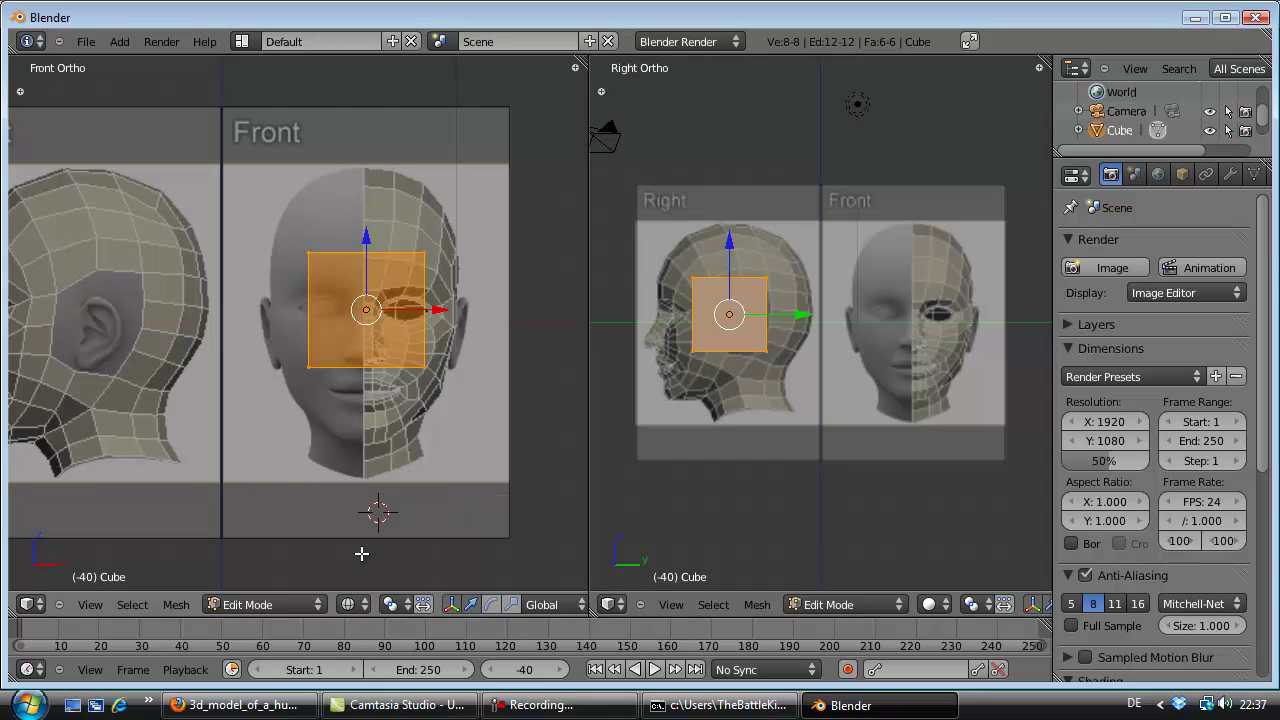
scroll(376, 422, "up", 1)
scroll(702, 384, "up", 2)
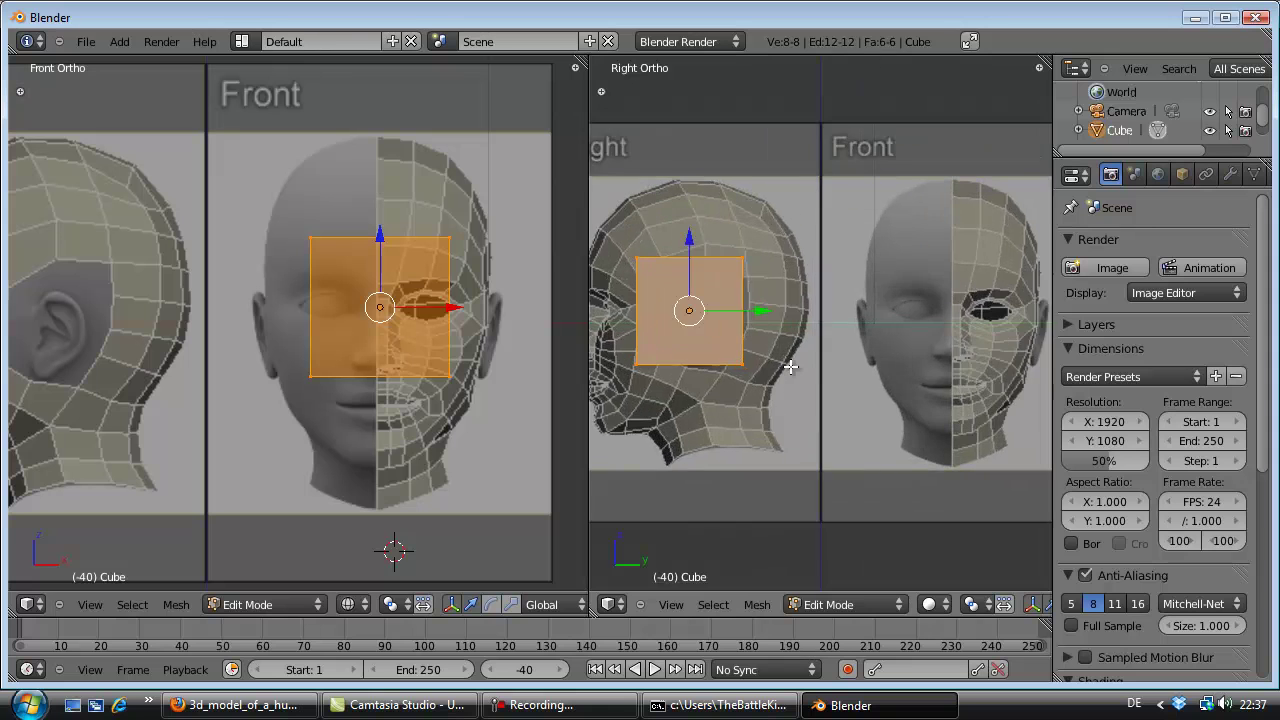
scroll(702, 384, "down", 1)
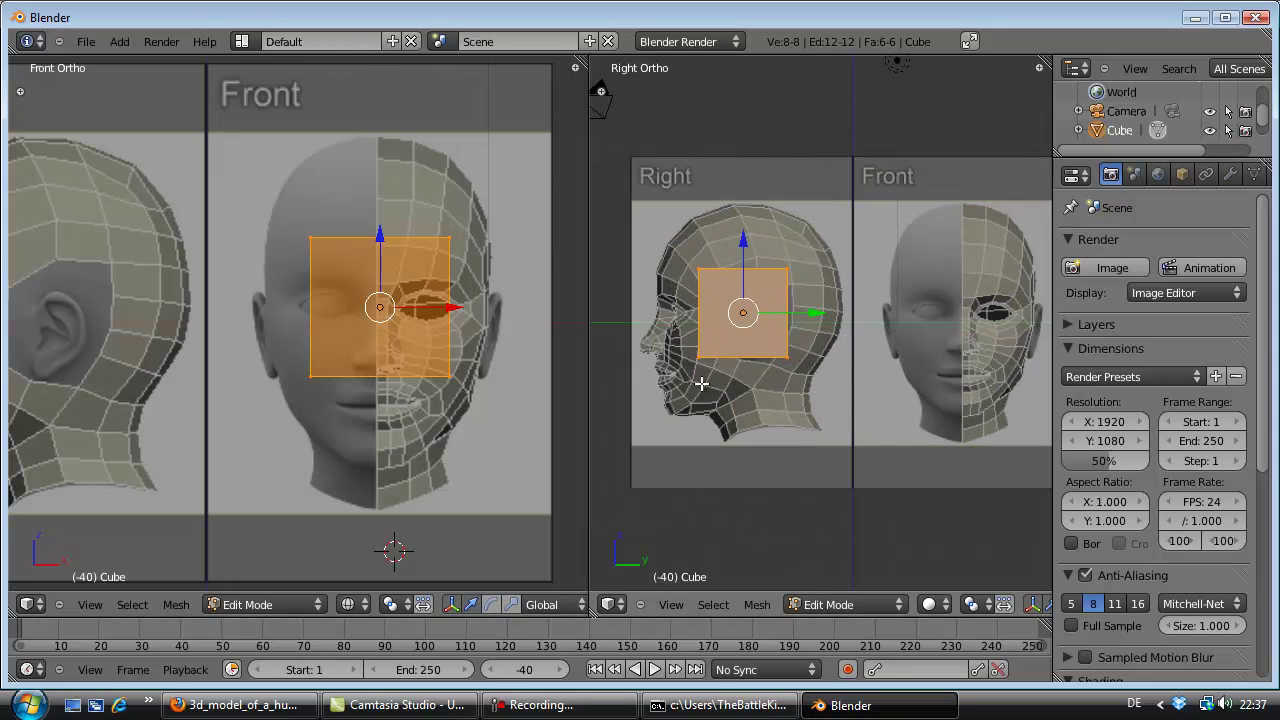
scroll(702, 384, "up", 1)
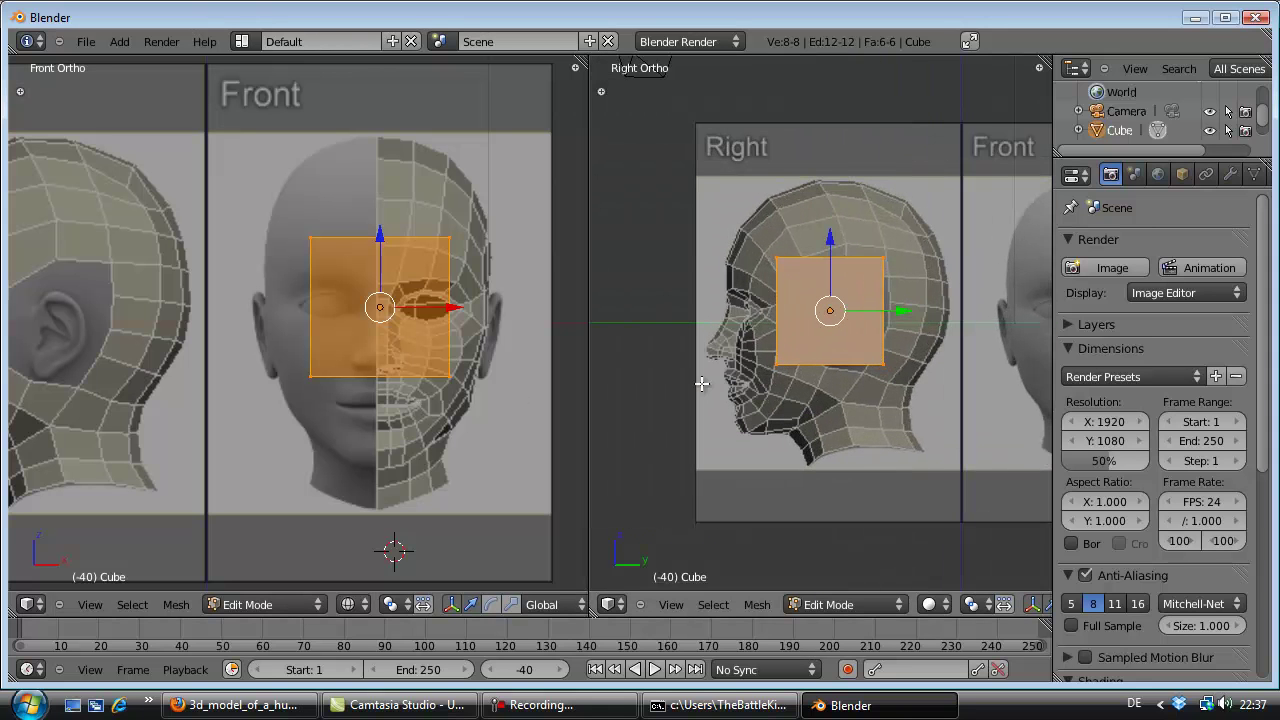
scroll(702, 384, "up", 1)
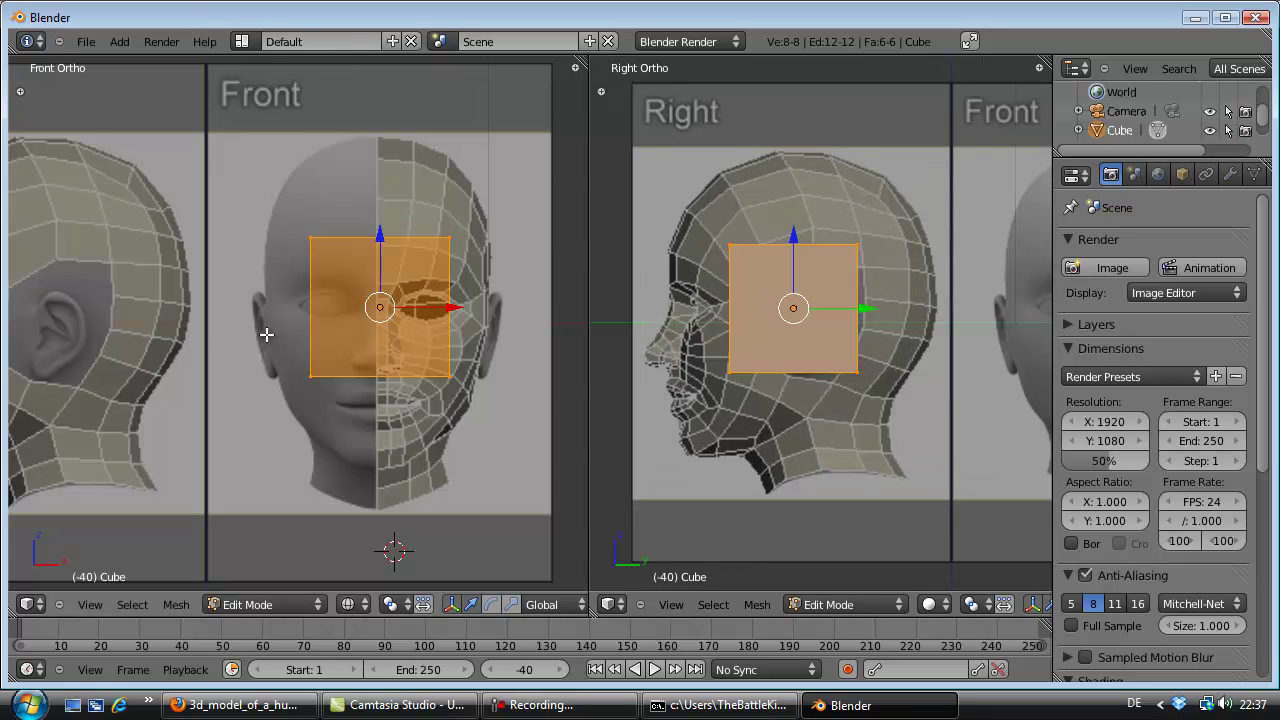
Step: Deselect all vertices, check Front, Right and Top views, then return to Front view
key("a")
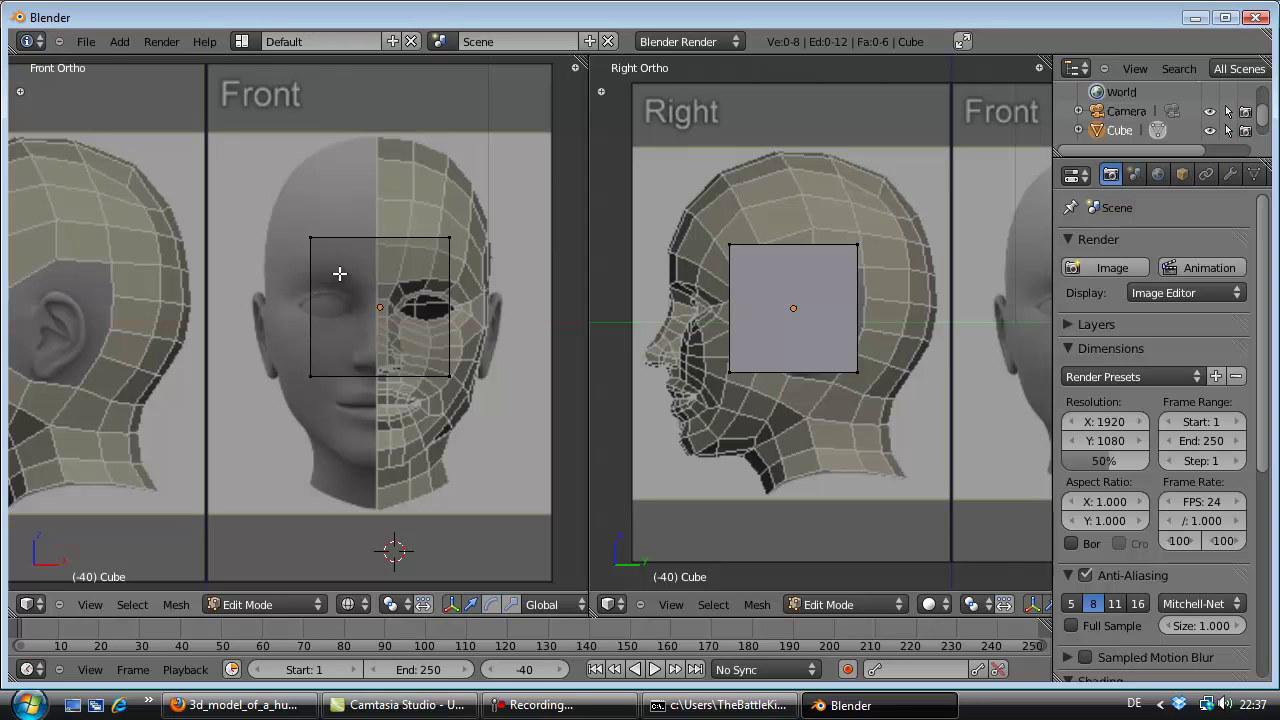
middle_click_drag(338, 272, 355, 314)
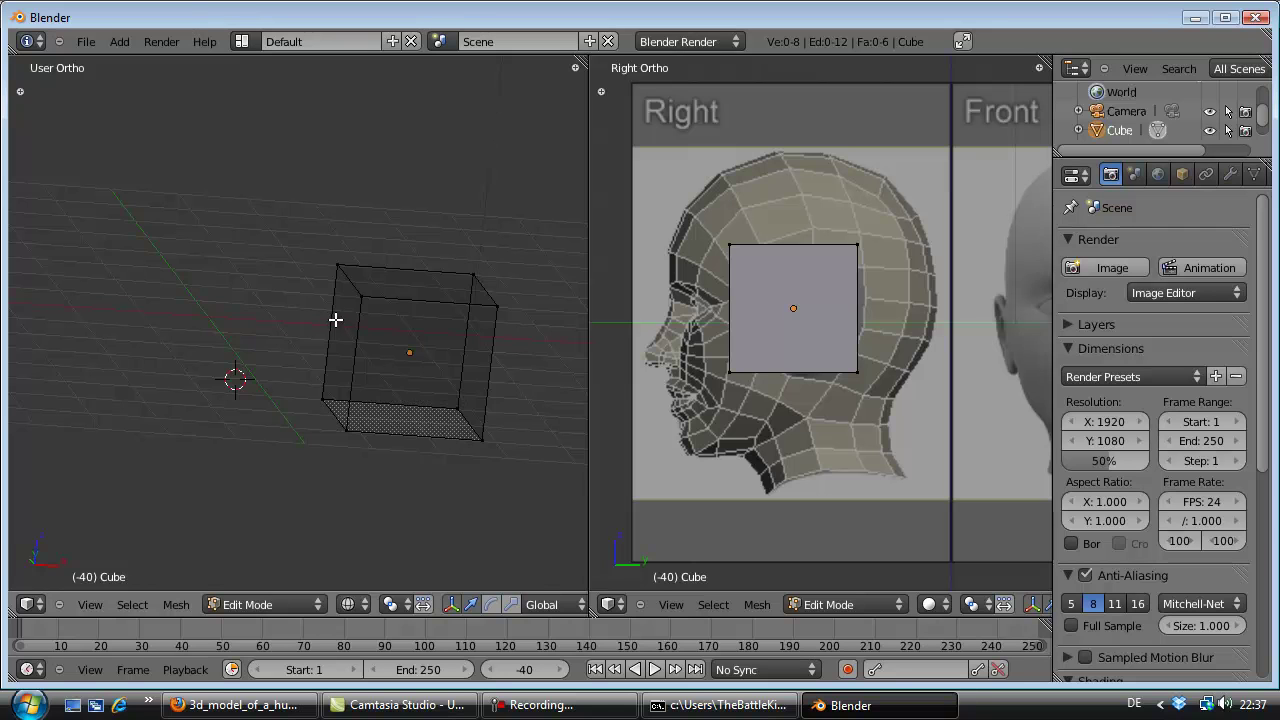
key("KP_1")
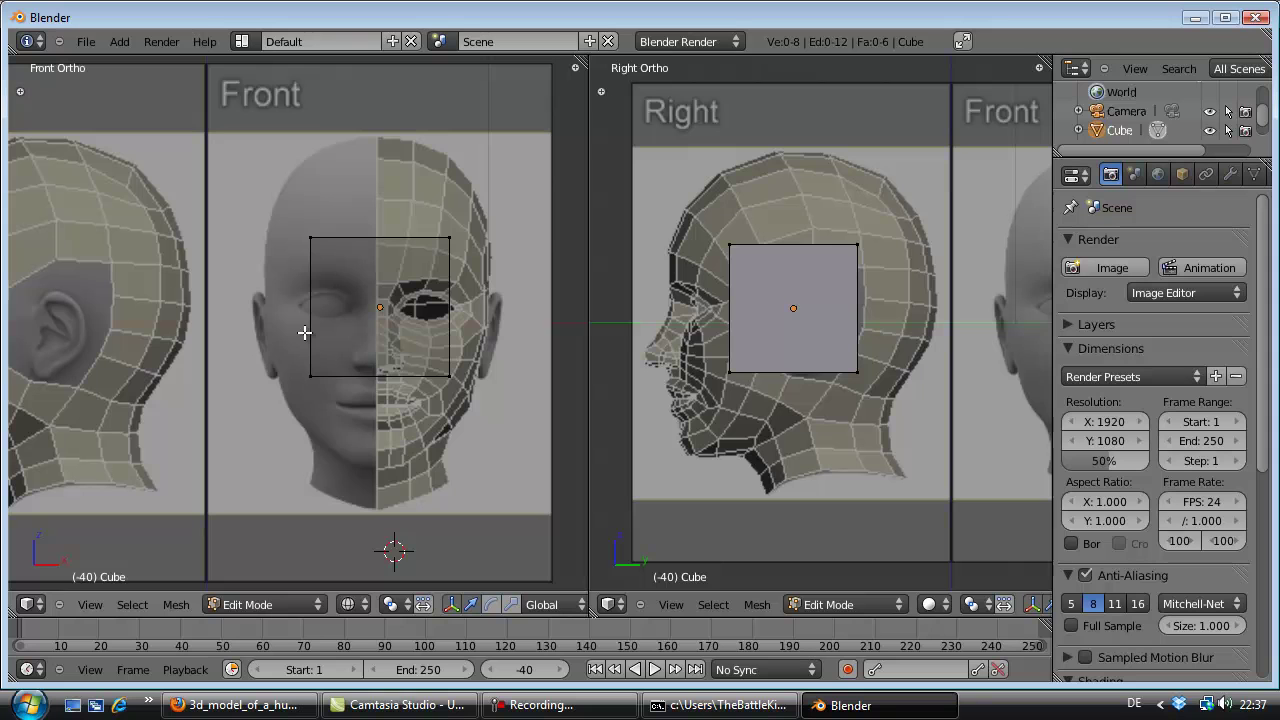
key("KP_3")
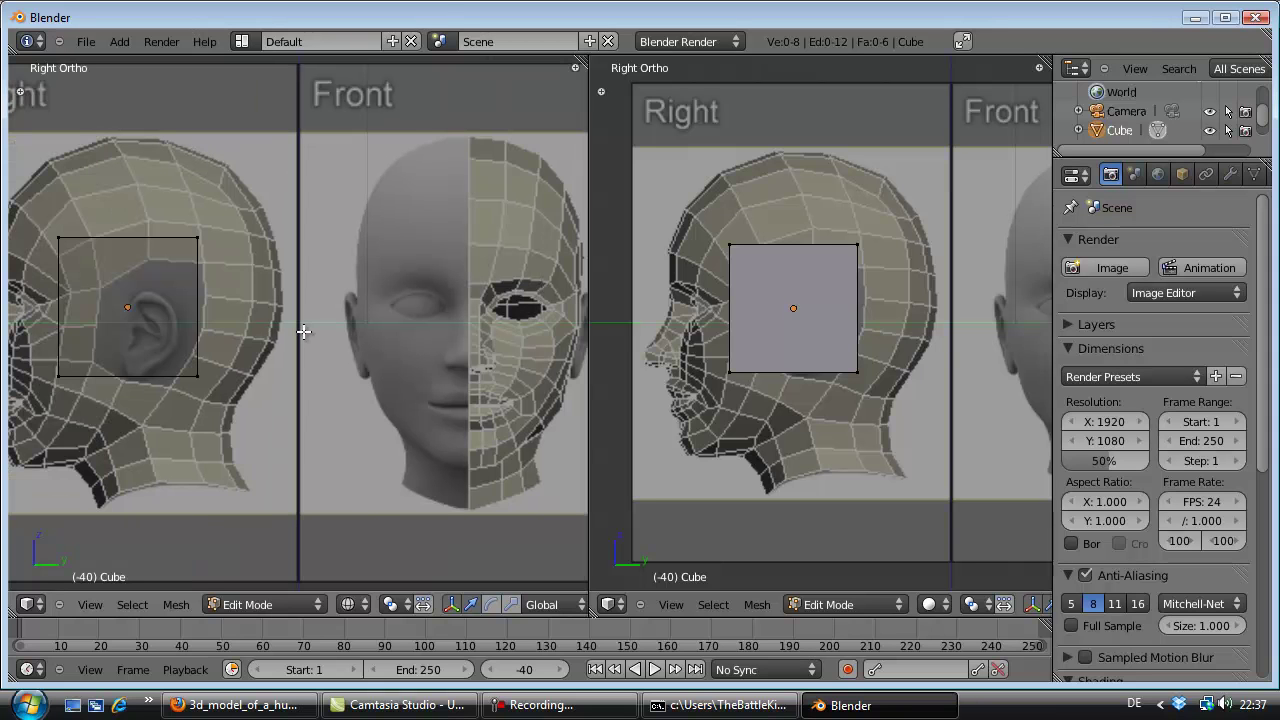
key("KP_7")
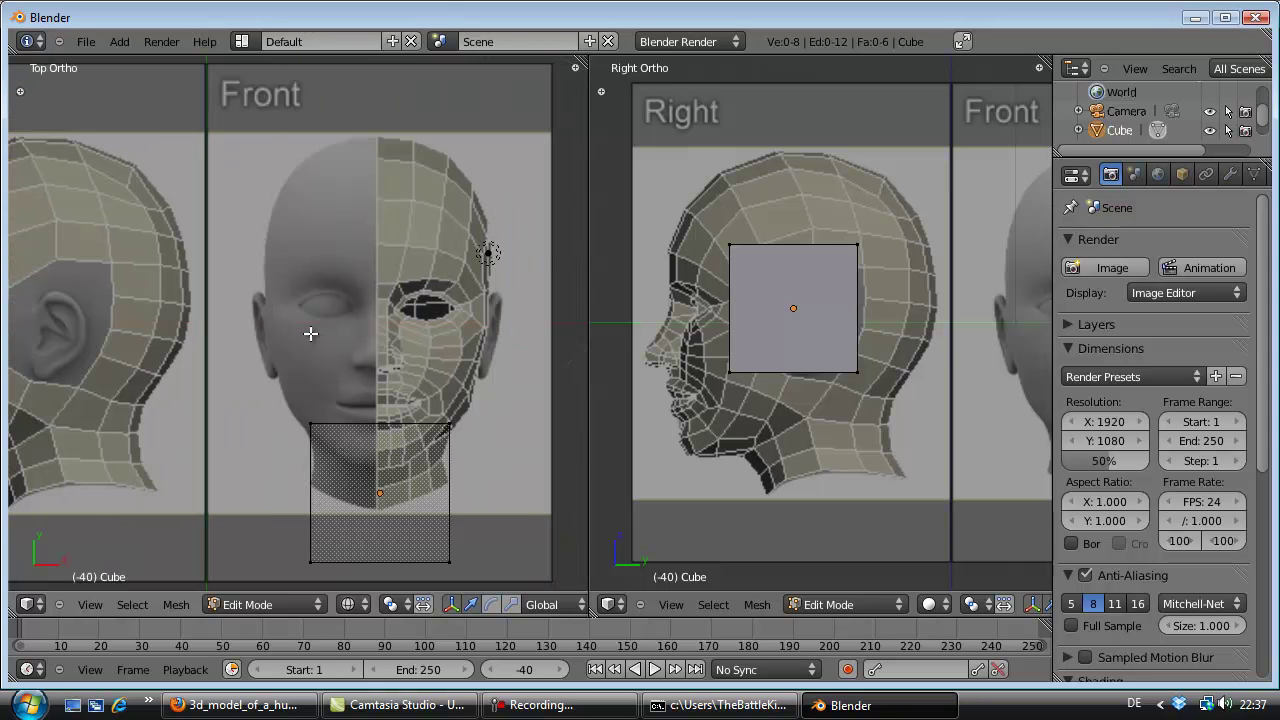
mouse_move(303, 331)
middle_mouse_down()
mouse_move(346, 348)
mouse_move(306, 309)
mouse_move(297, 360)
mouse_move(351, 366)
middle_mouse_up()
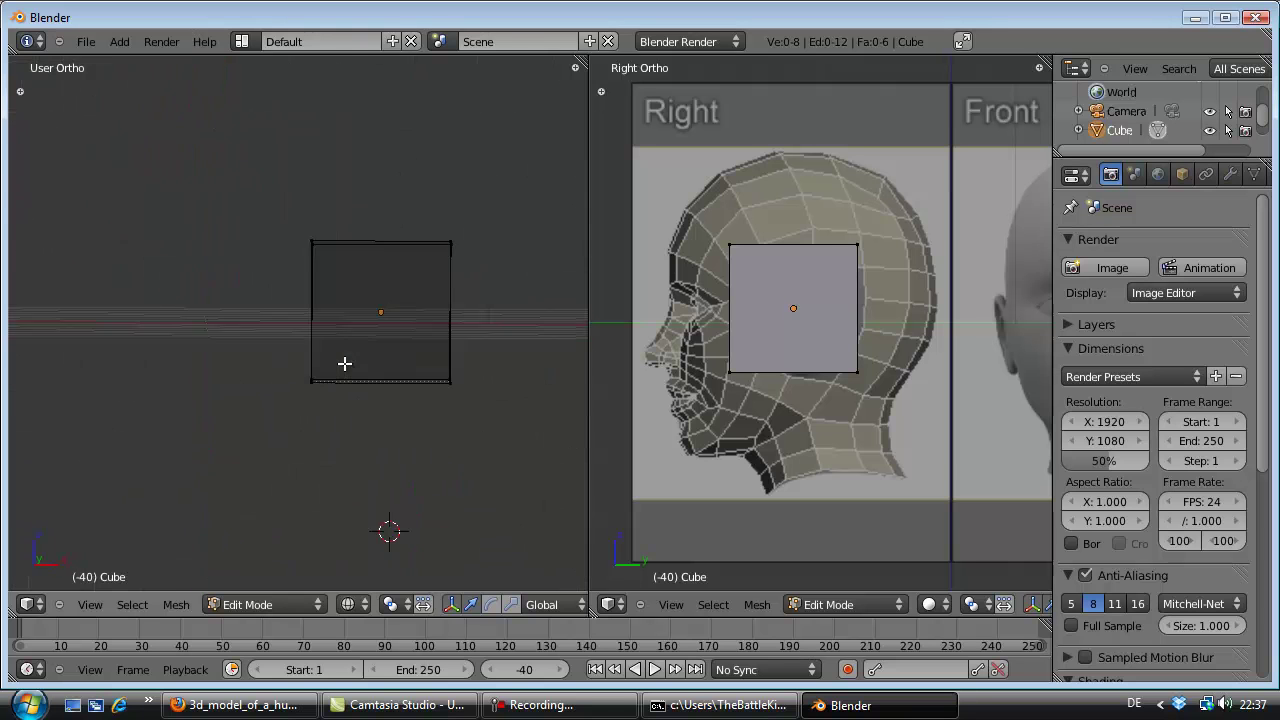
key("KP_1")
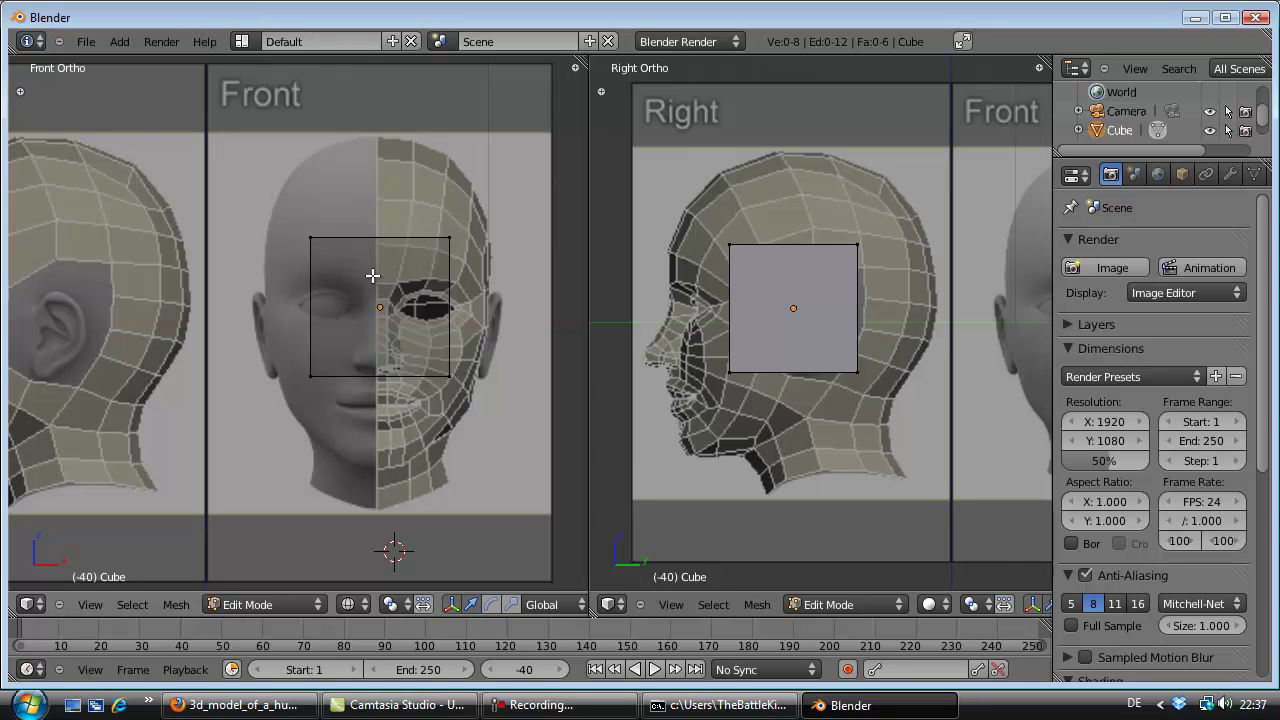
Step: Loop-cut the cube through its middle, vertically and horizontally
key("ctrl+r")
left_click(385, 259)
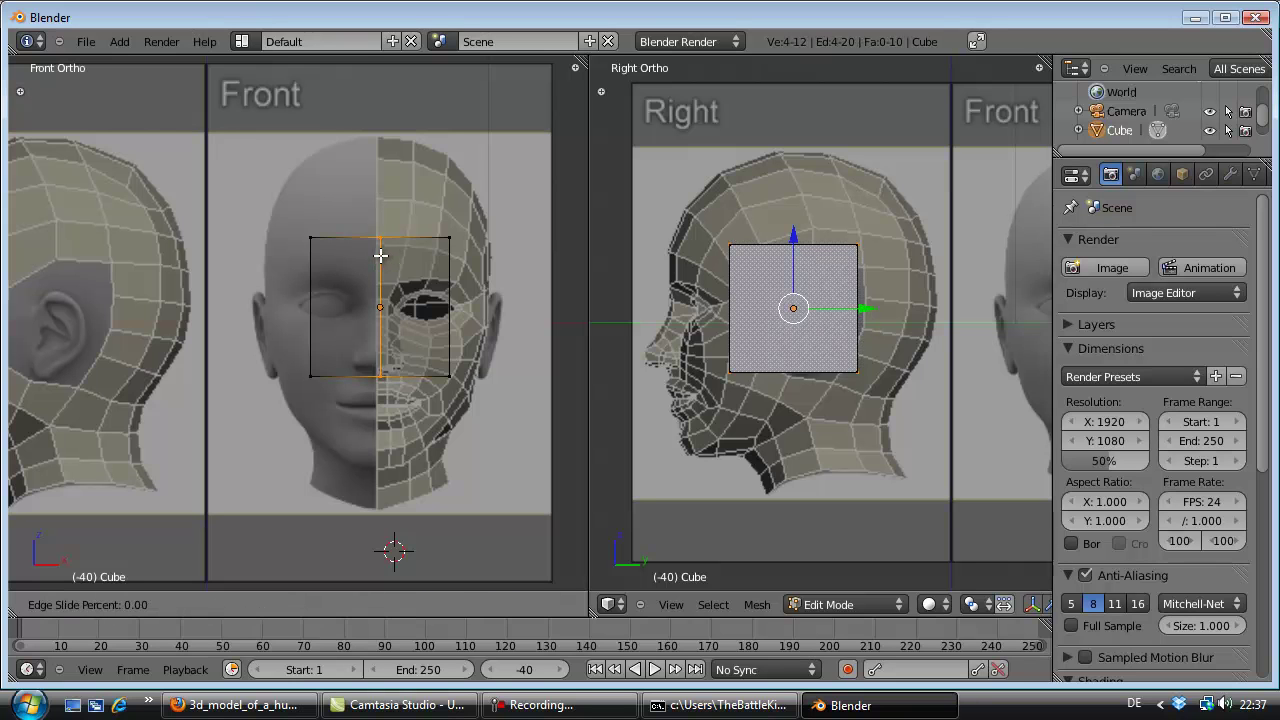
left_click(380, 257)
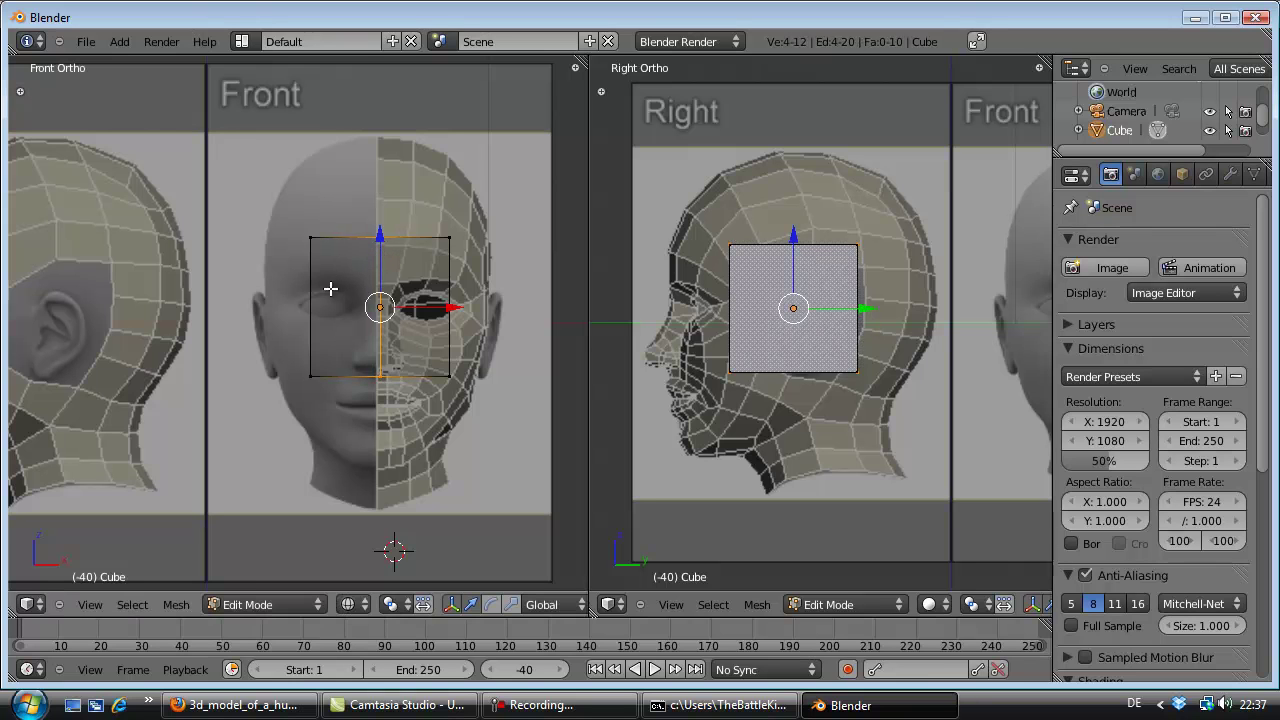
key("ctrl+r")
left_click(338, 304)
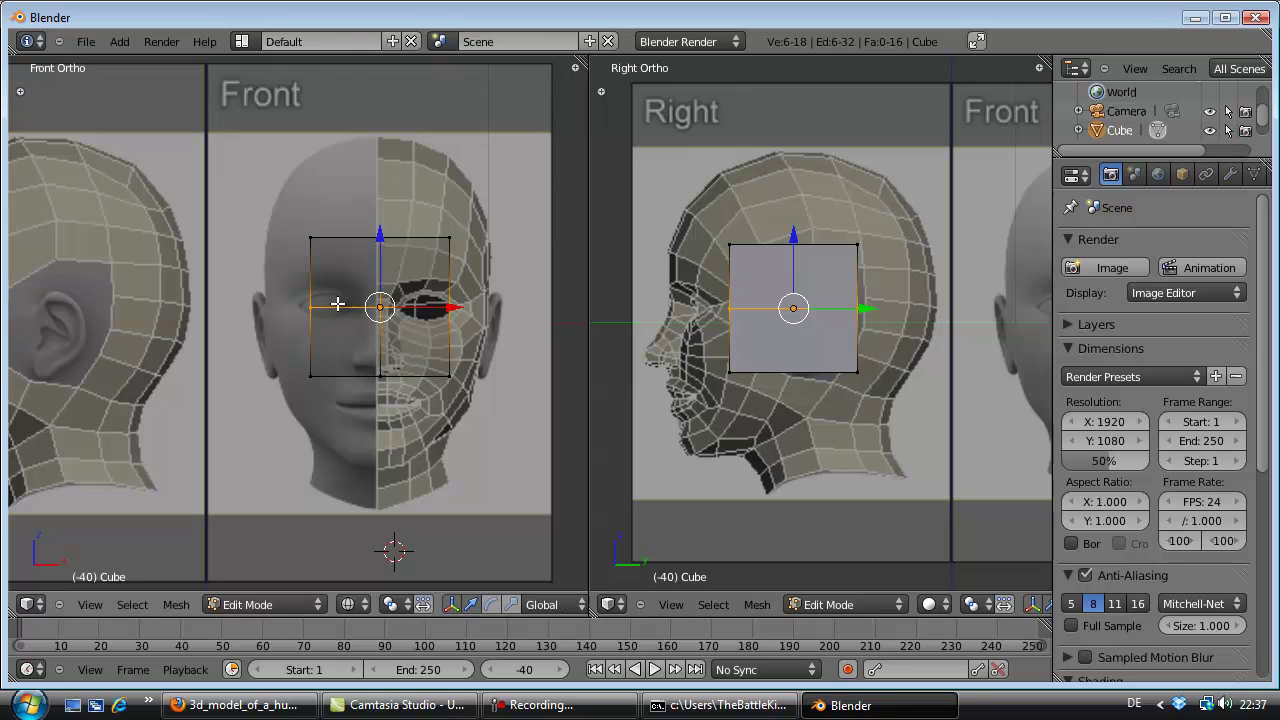
middle_click_drag(320, 280, 365, 297)
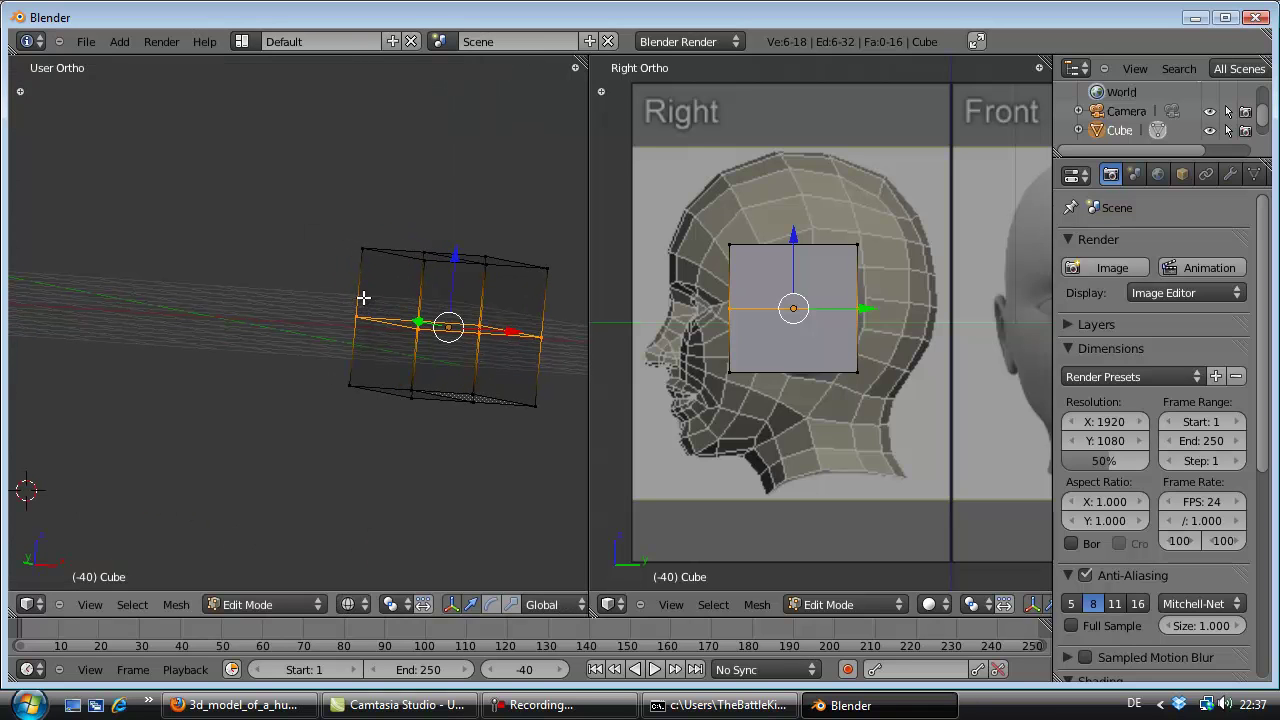
Step: Add a centred pair of vertical edge loops, deselect, and return to Front view
key("ctrl+r")
key("Escape")
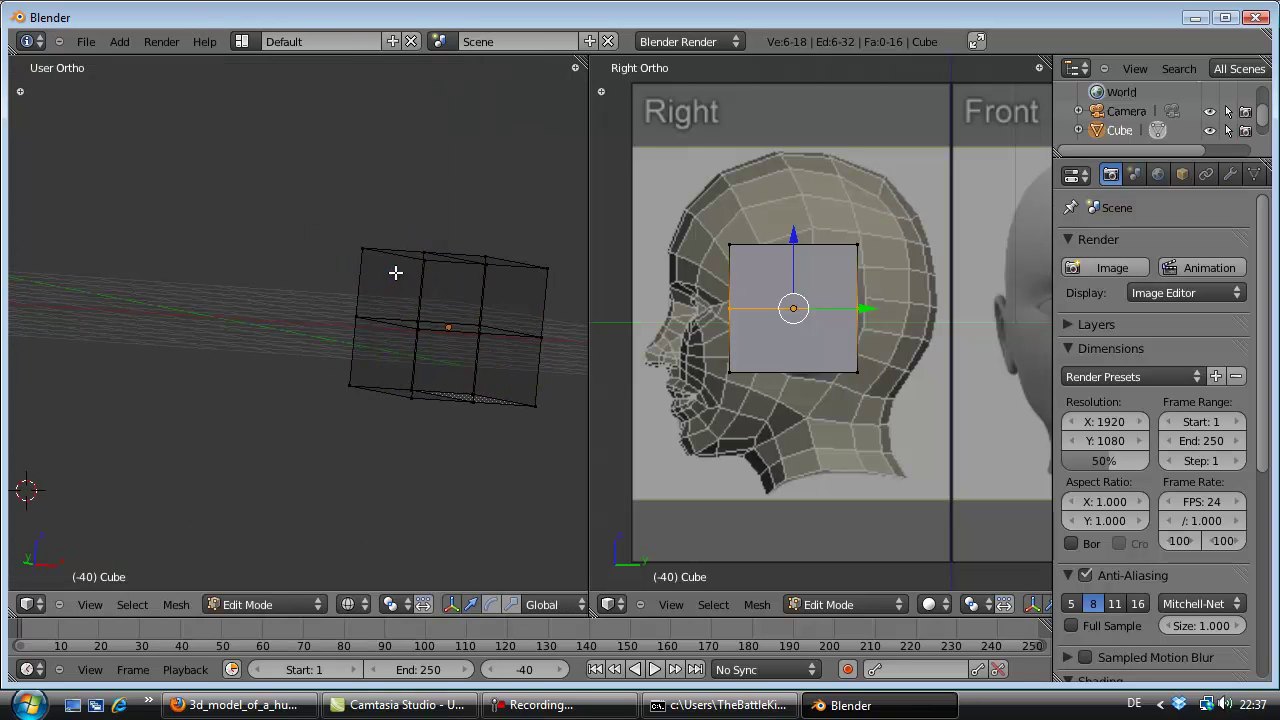
key("ctrl+r")
left_click(395, 272)
right_click(395, 272)
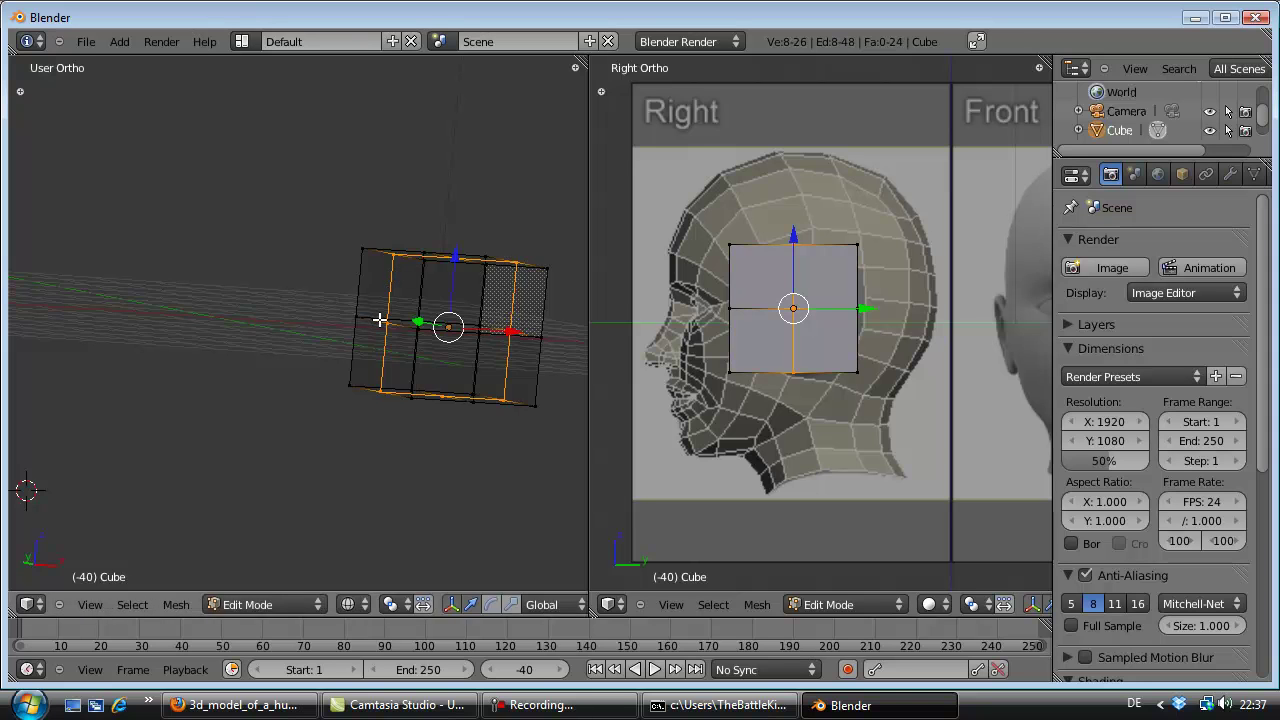
key("a")
key("KP_1")
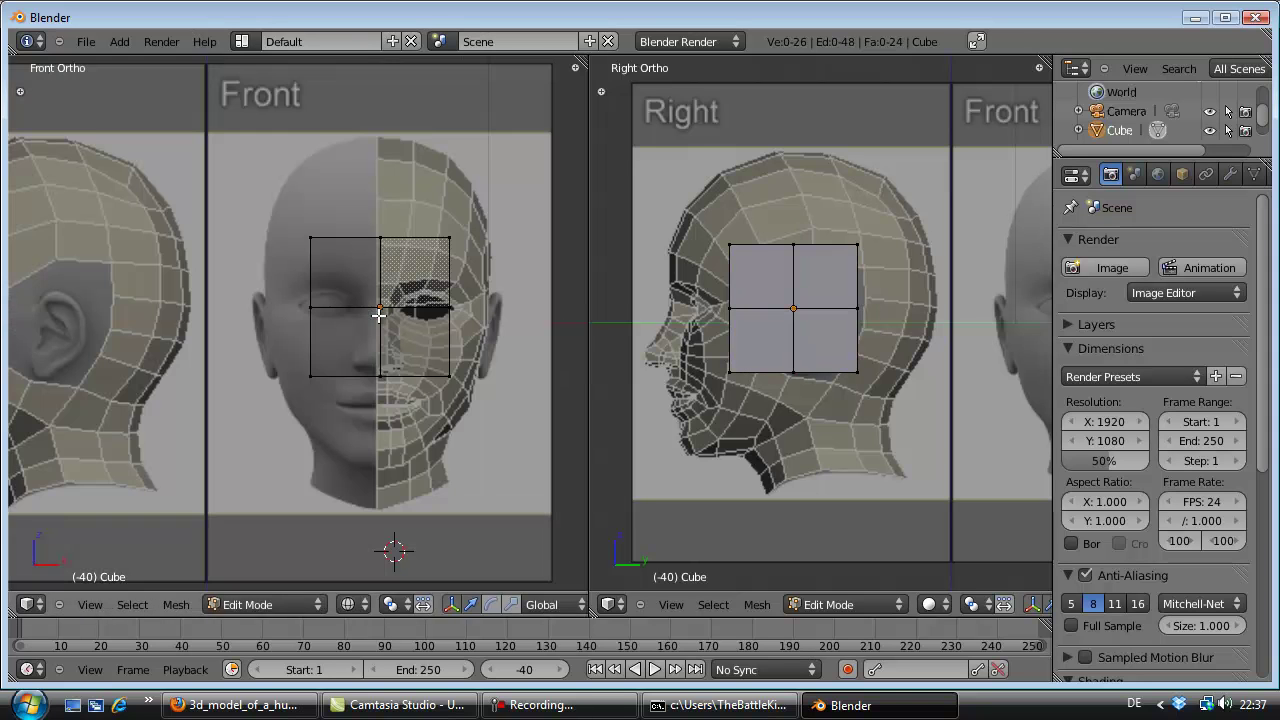
Step: Scale up the vertical middle loop and widen the horizontal middle loop
scroll(361, 327, "down", 1)
key("b")
left_click_drag(400, 224, 361, 396)
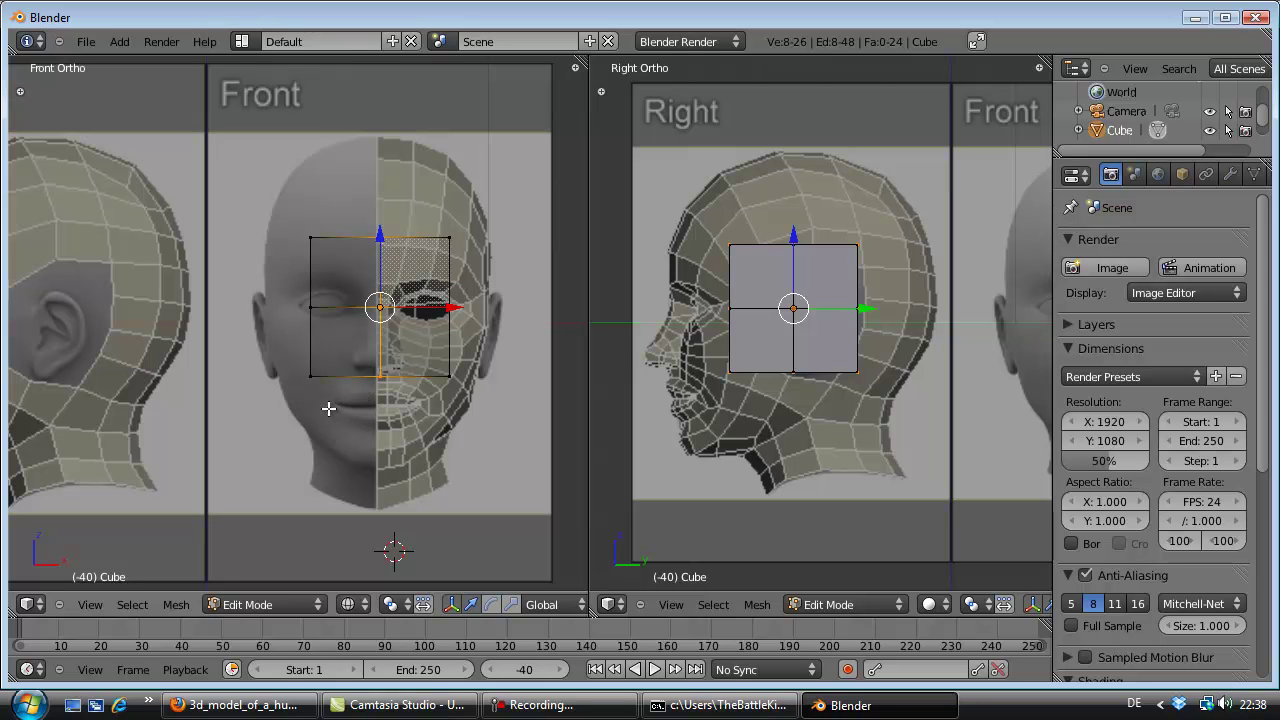
key("s")
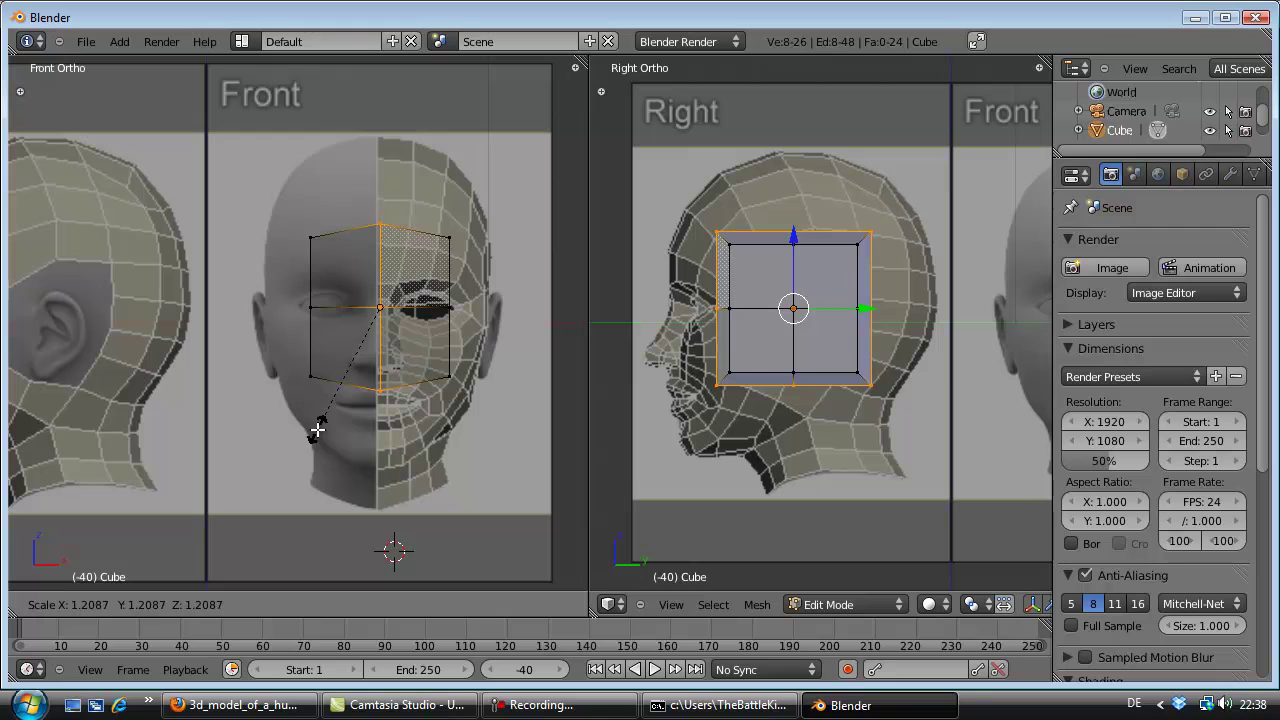
left_click(315, 433)
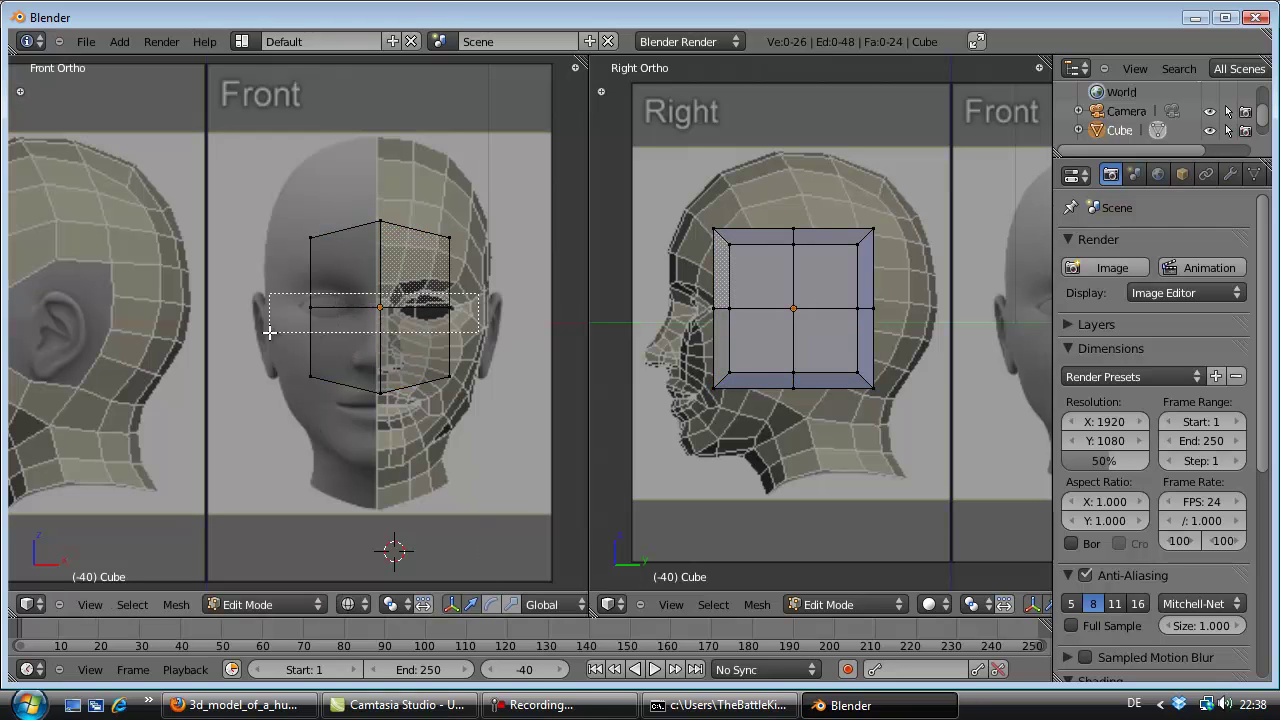
left_click(398, 312, "alt")
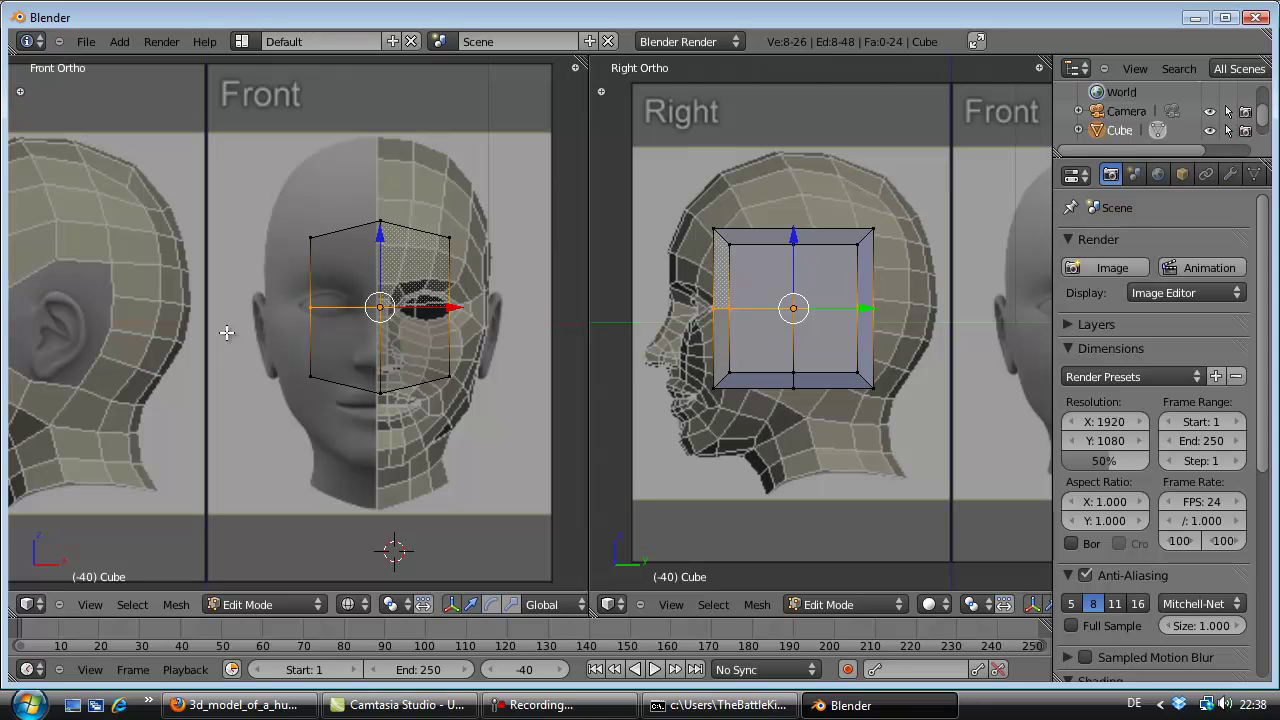
key("s")
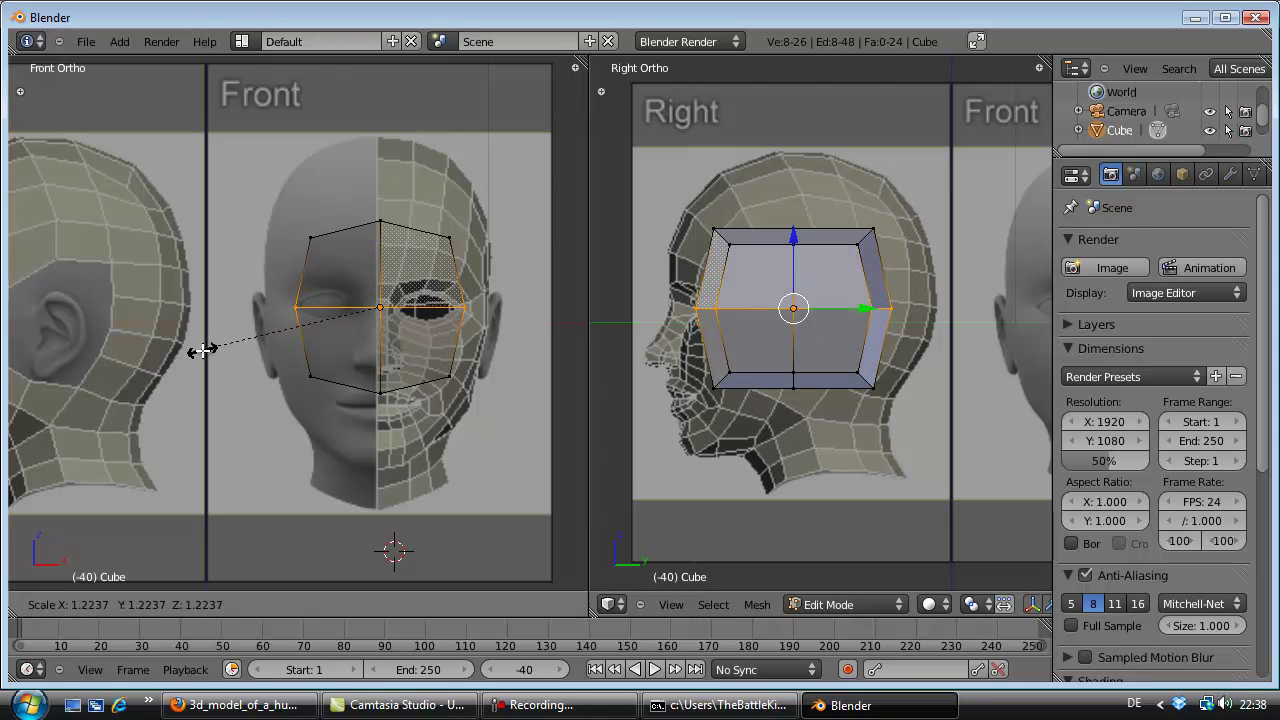
left_click(200, 351)
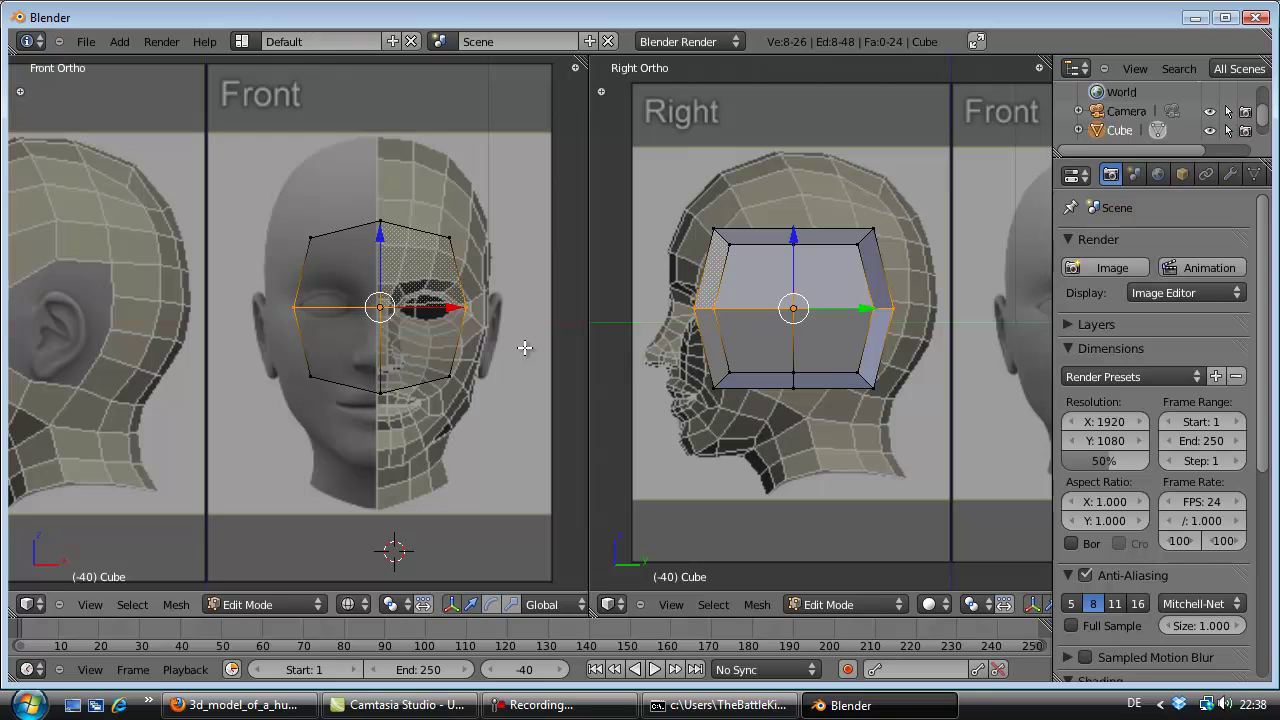
Step: Set the side view's shading to Wireframe
key("Tab")
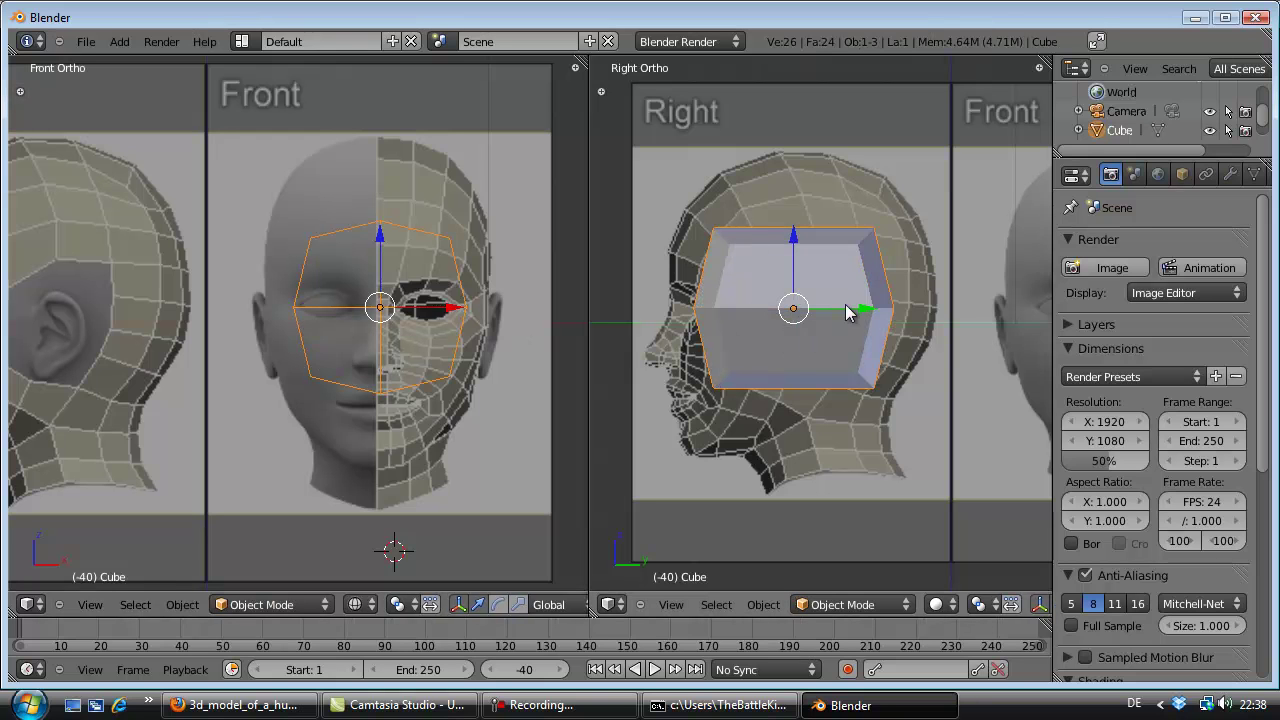
key("Tab")
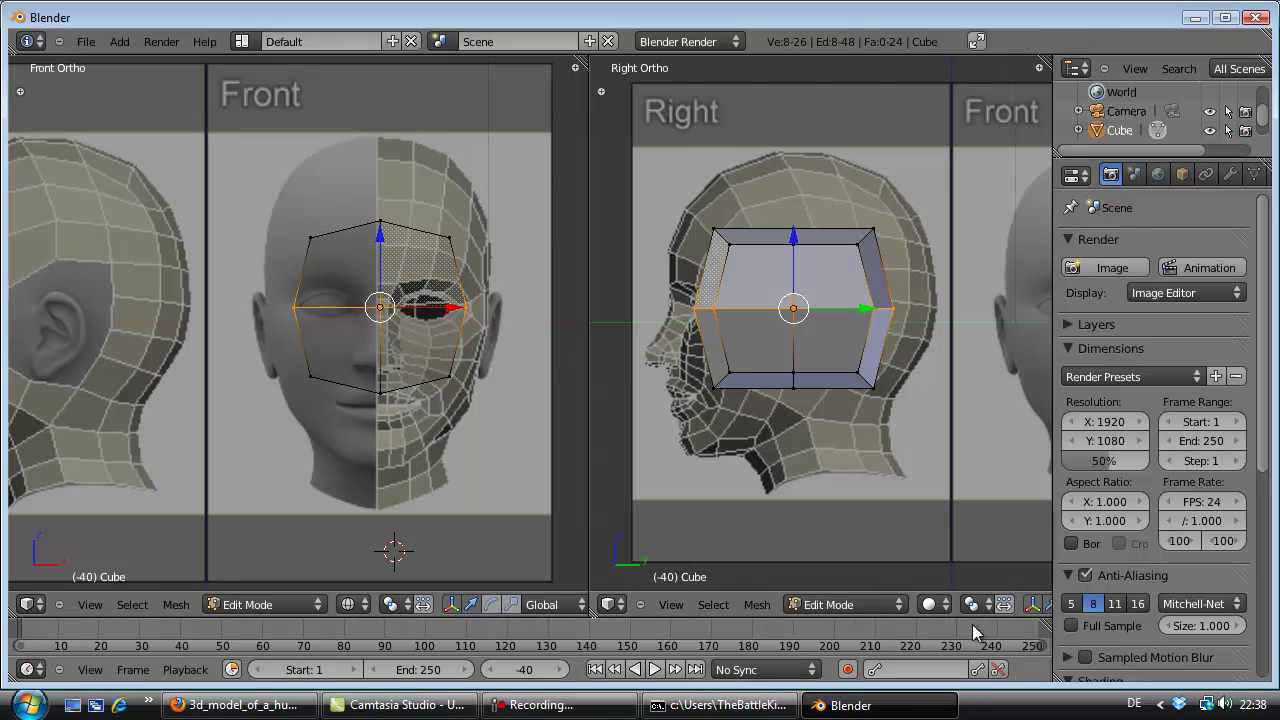
left_click(929, 604)
left_click(940, 560)
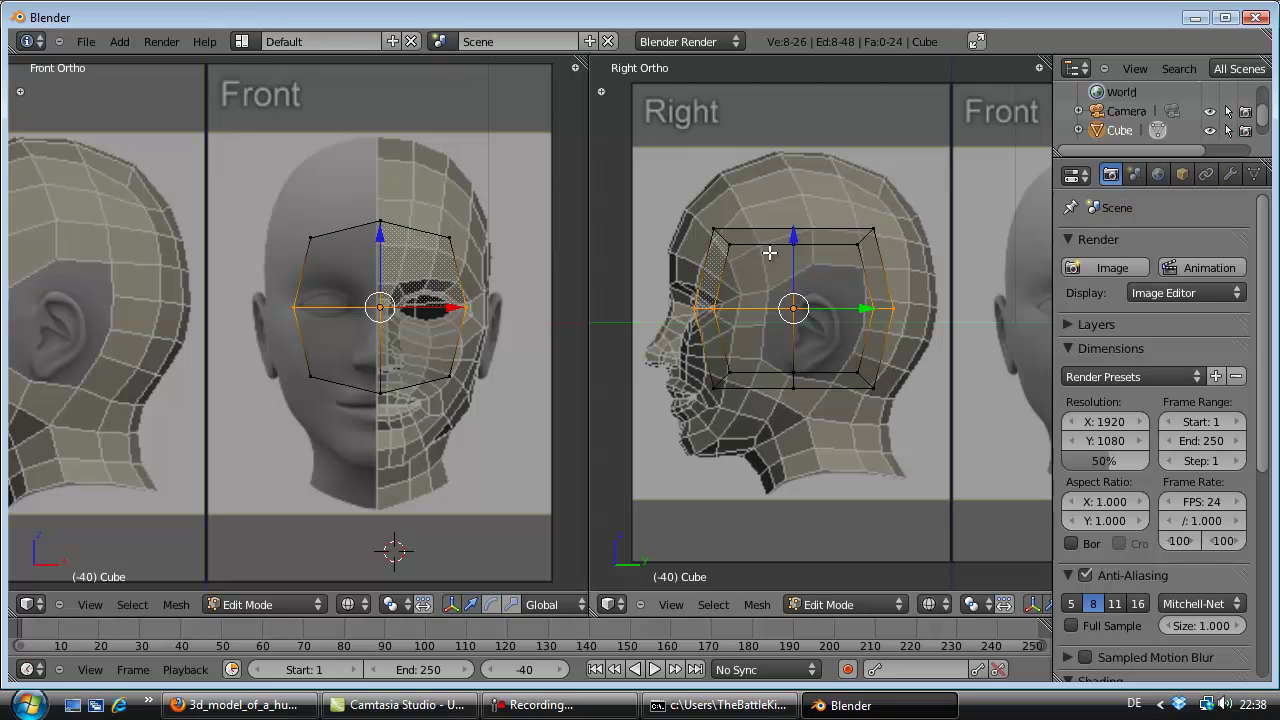
Step: Scale the whole mesh up to the head outline, deselect, and return to Front view
key("a")
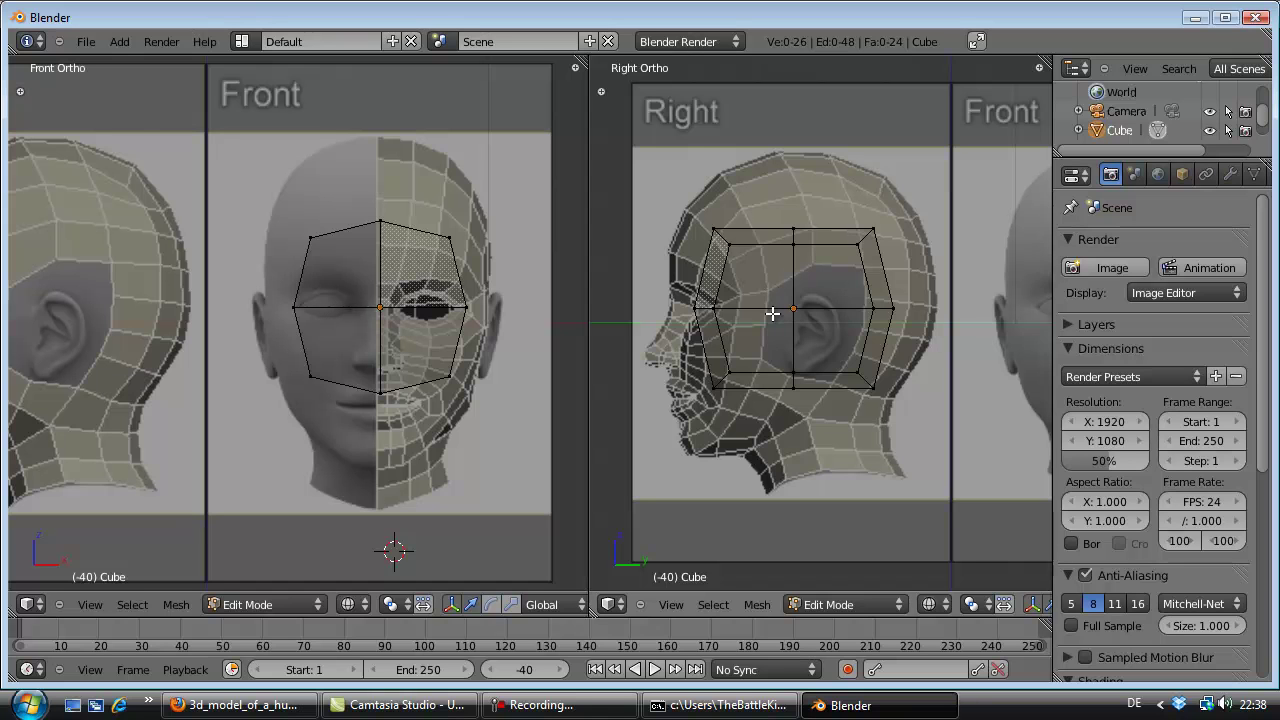
key("a")
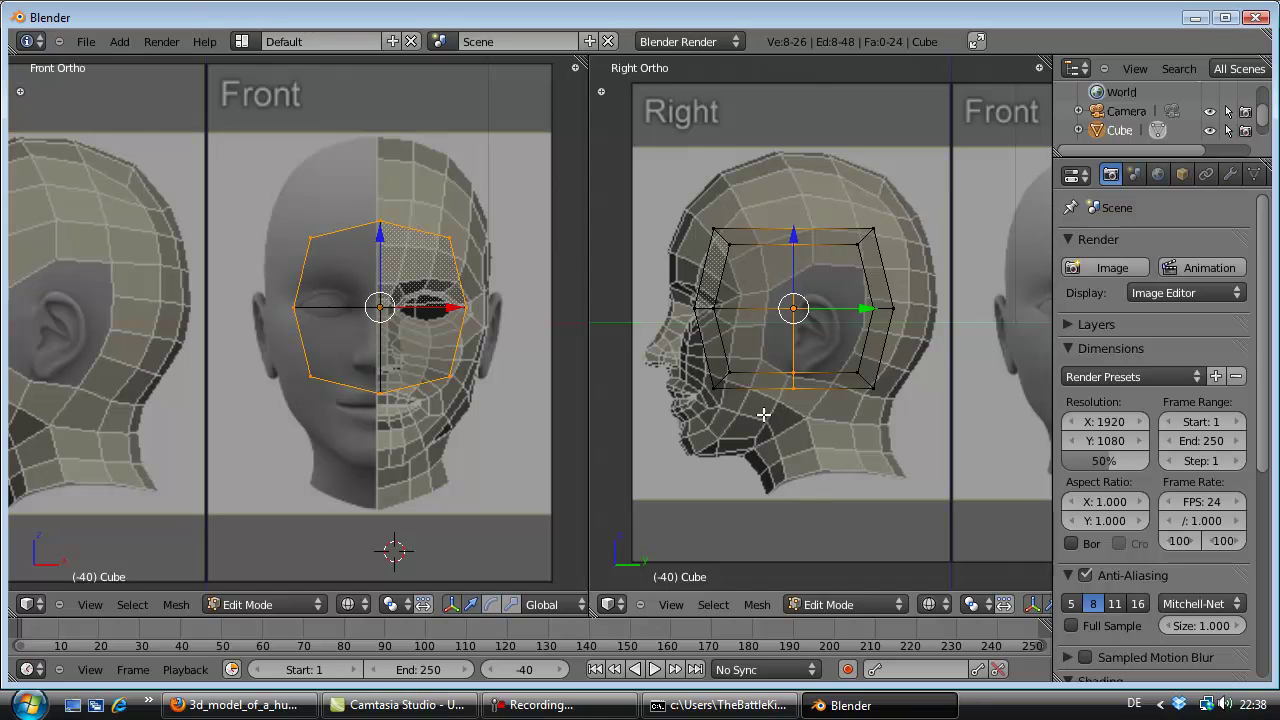
key("s")
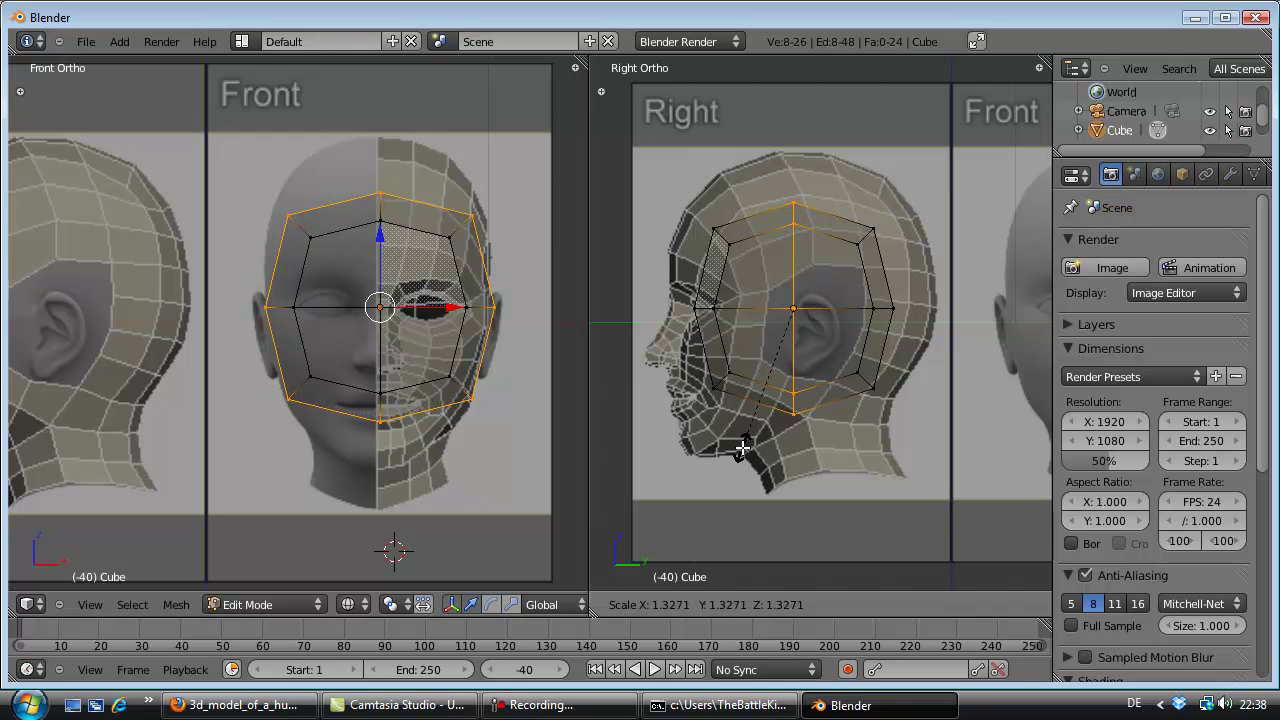
left_click(742, 448)
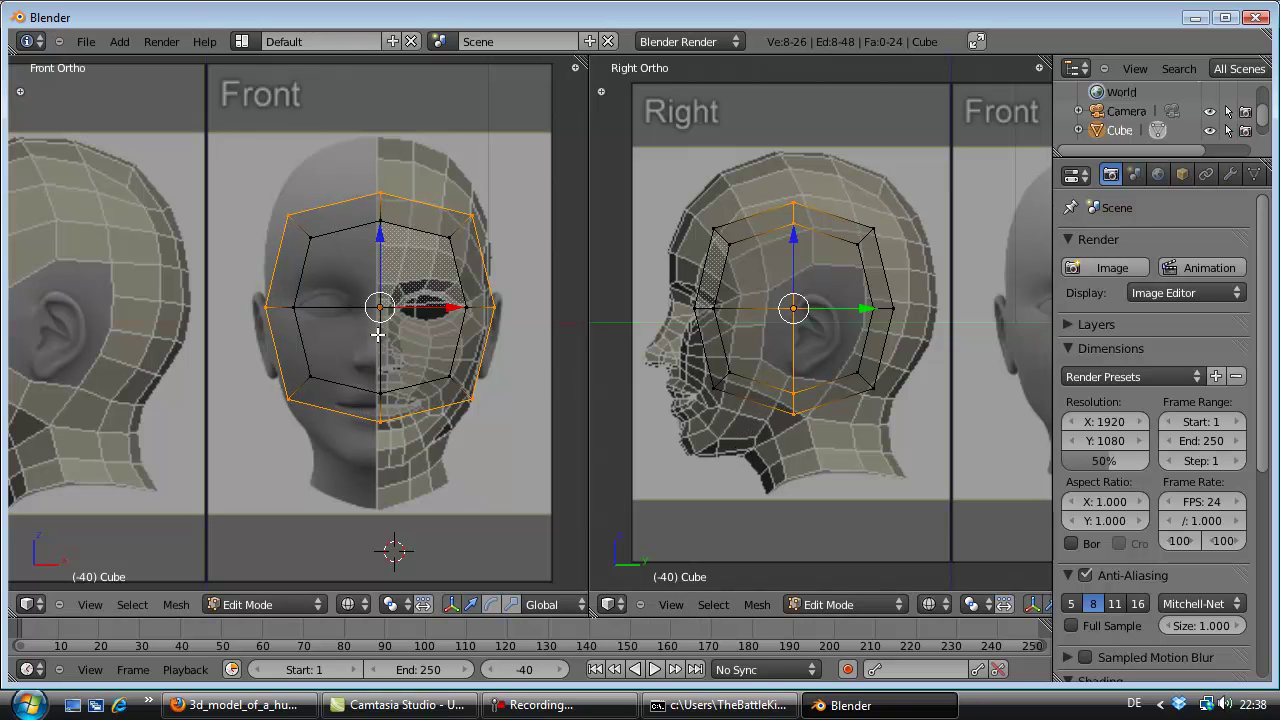
key("a")
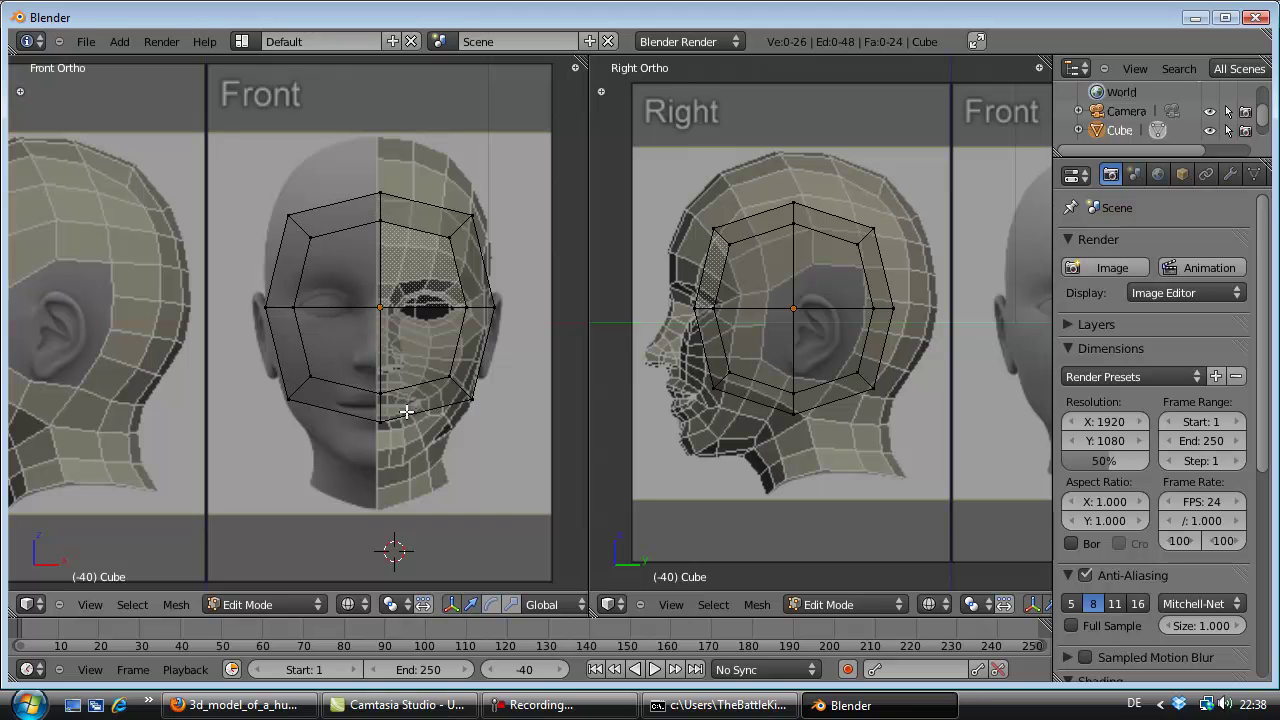
mouse_move(365, 263)
middle_mouse_down()
mouse_move(374, 300)
mouse_move(423, 317)
mouse_move(233, 325)
mouse_move(334, 334)
mouse_move(394, 371)
mouse_move(320, 350)
mouse_move(306, 380)
mouse_move(323, 403)
mouse_move(380, 343)
mouse_move(323, 346)
mouse_move(421, 345)
mouse_move(323, 329)
middle_mouse_up()
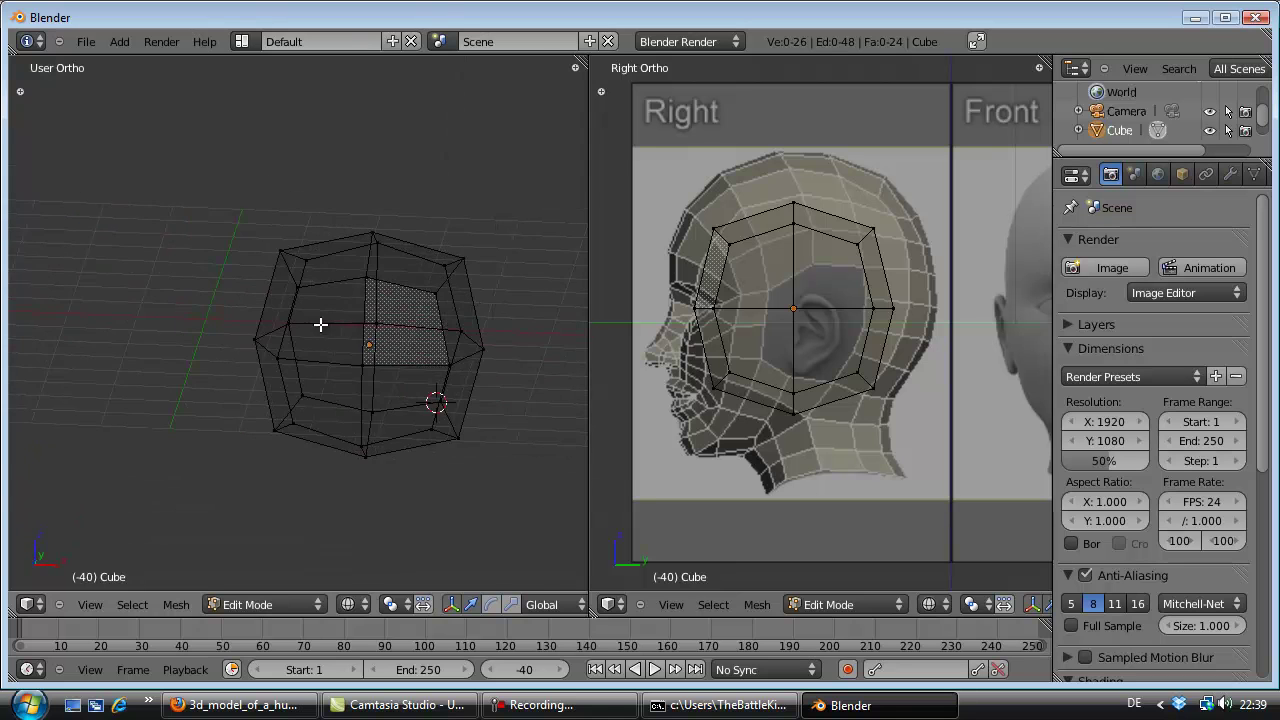
key("KP_1")
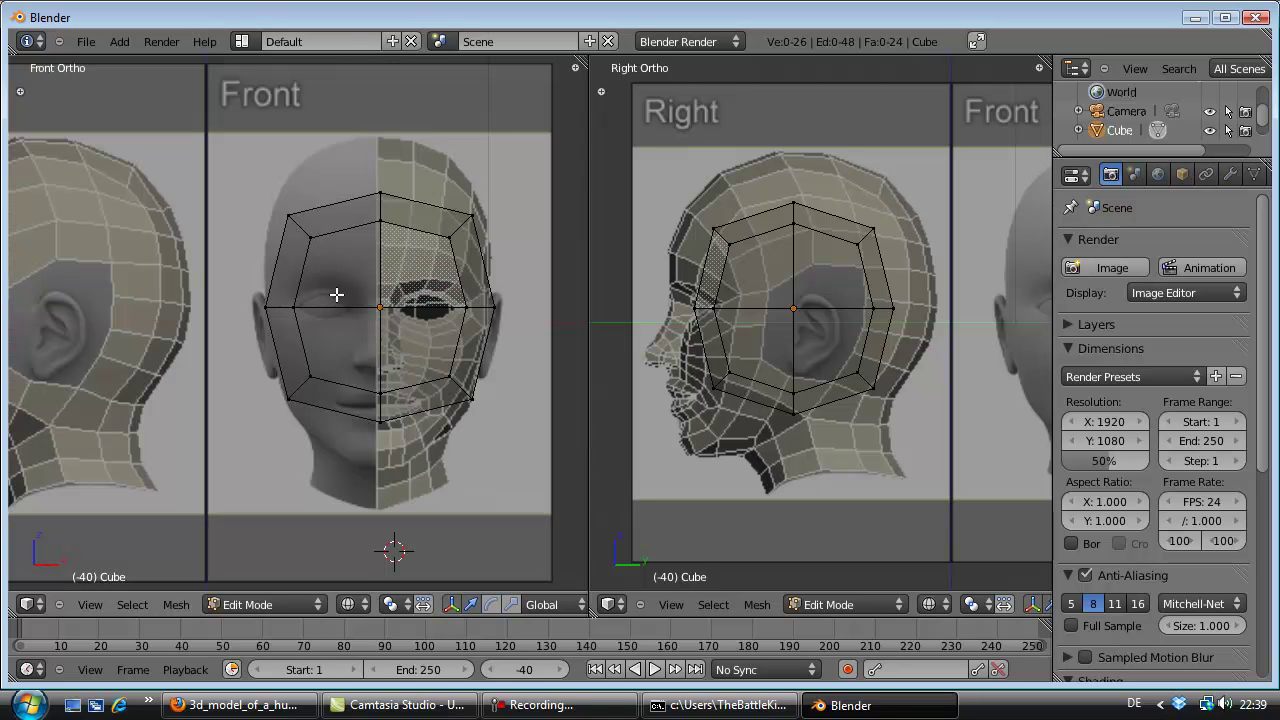
Step: Box-select the top vertex ring and move it up along Z to the crown
key("b")
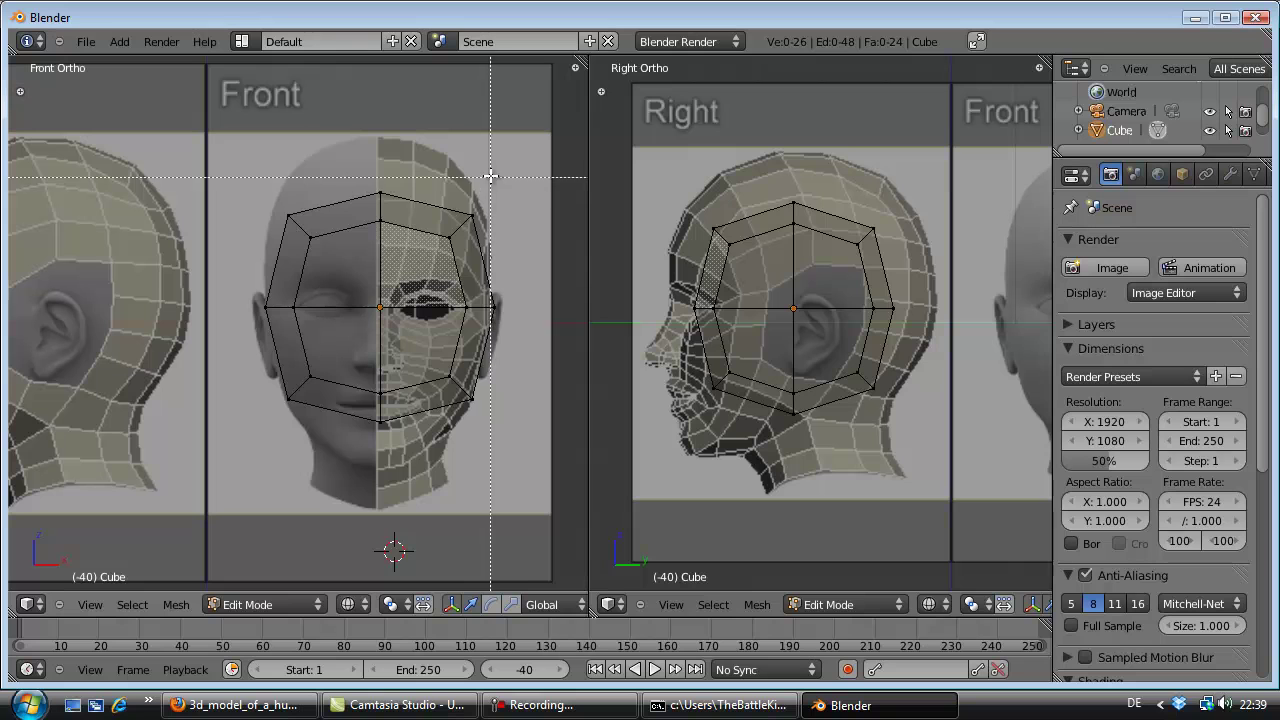
mouse_move(490, 174)
left_mouse_down()
mouse_move(420, 223)
mouse_move(269, 257)
left_mouse_up()
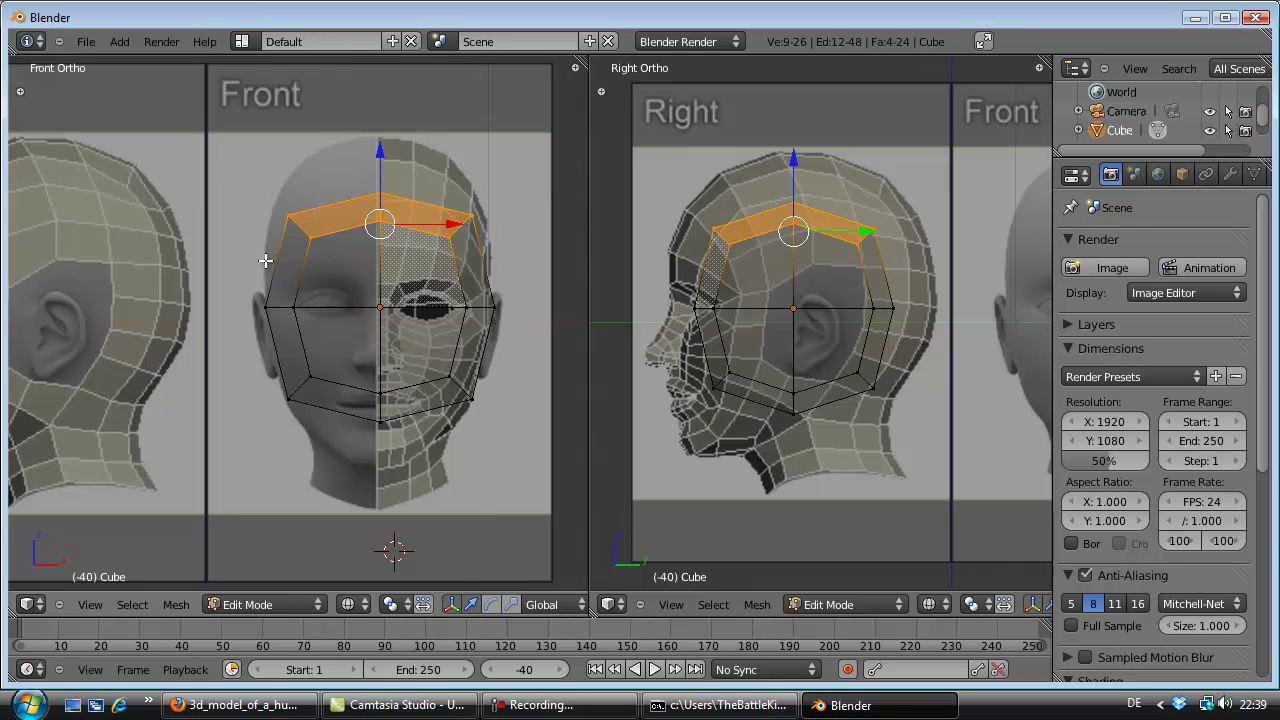
key("g")
key("z")
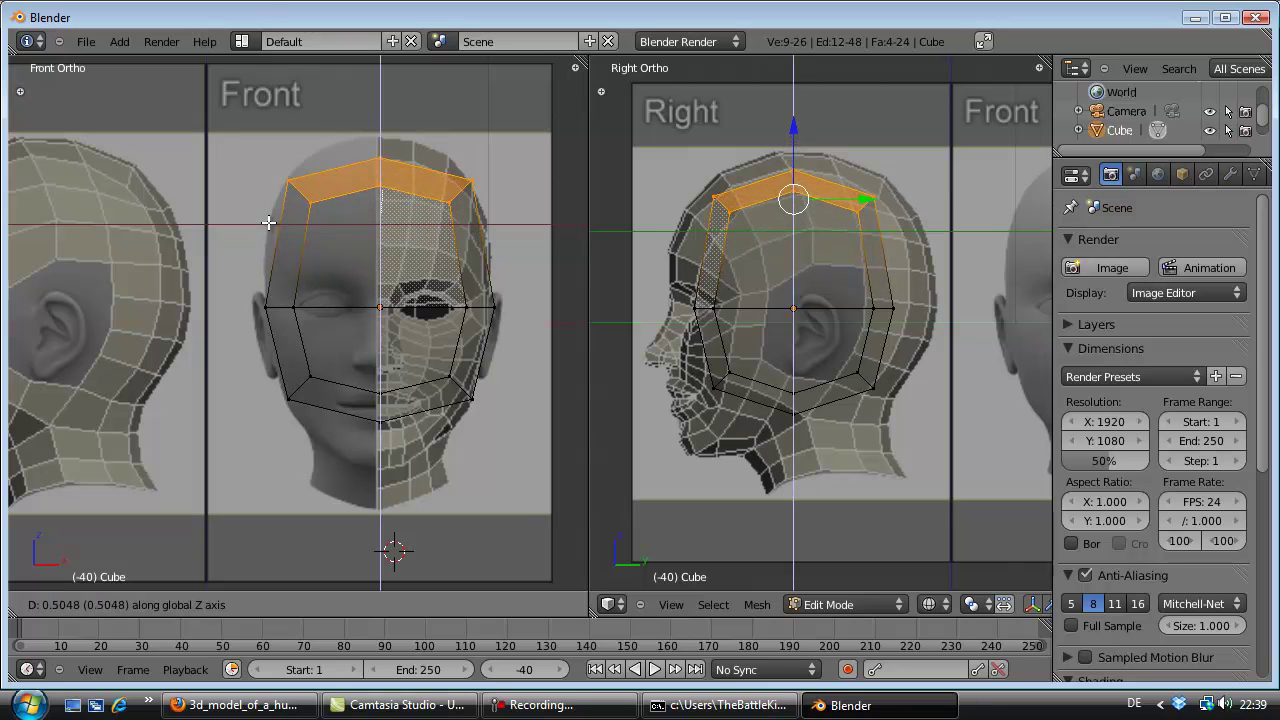
left_click(269, 206)
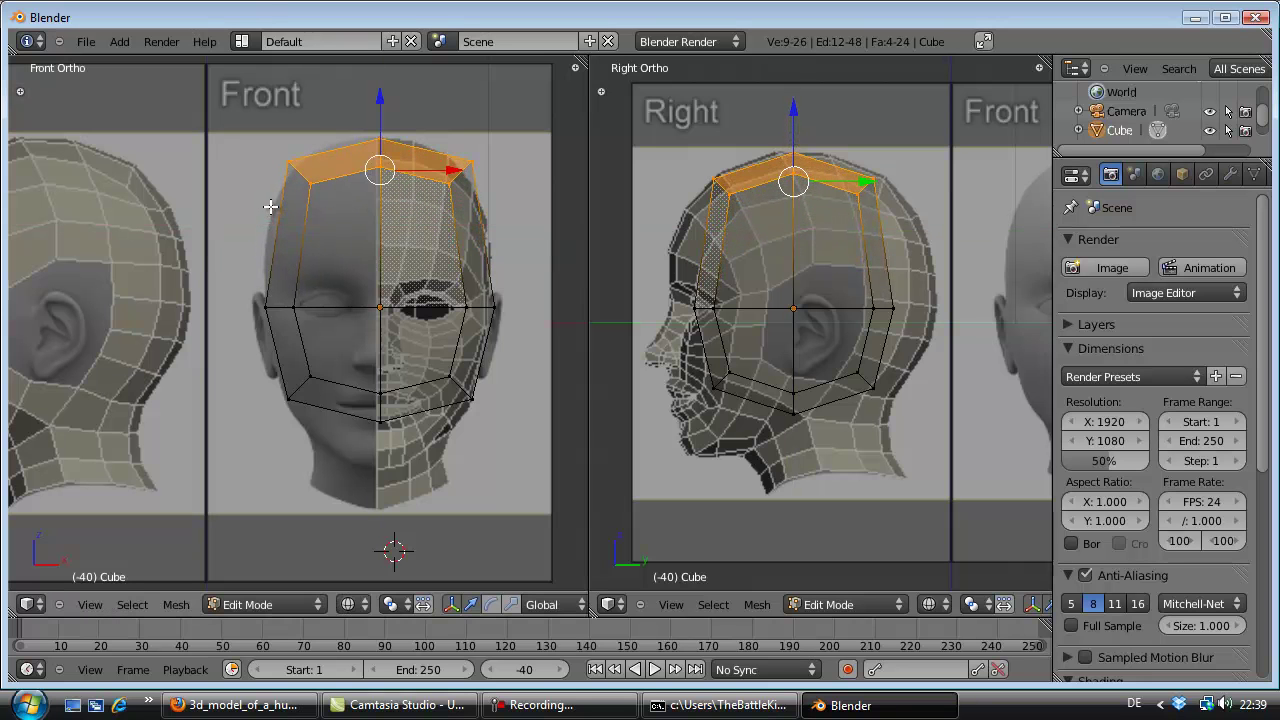
Step: Box-select the bottom vertex ring and move it along Z
key("a")
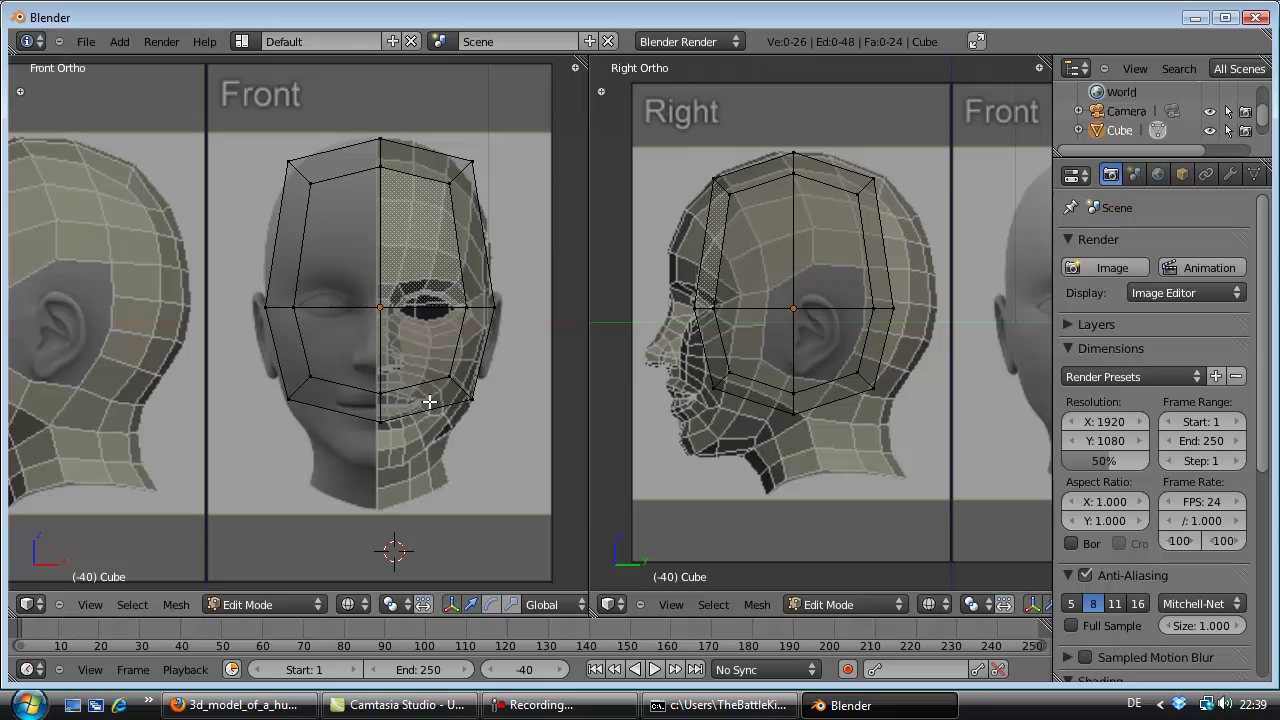
key("b")
left_click_drag(478, 368, 255, 443)
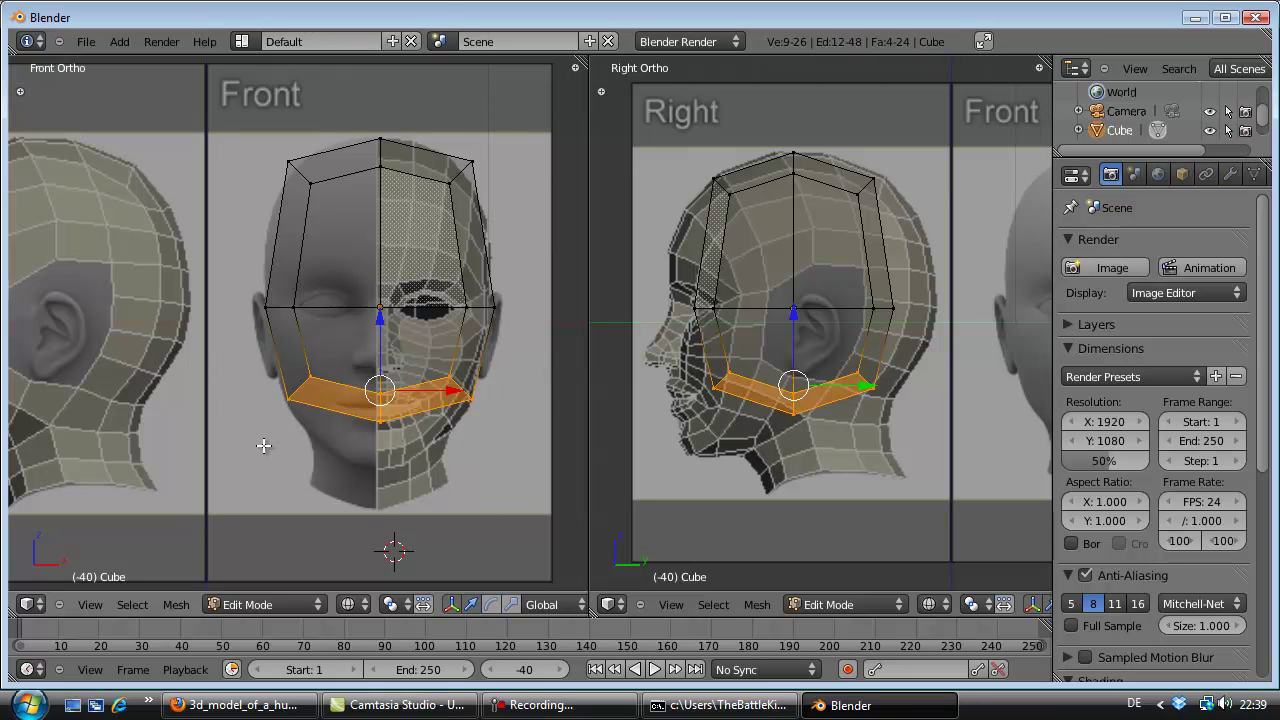
key("g")
key("z")
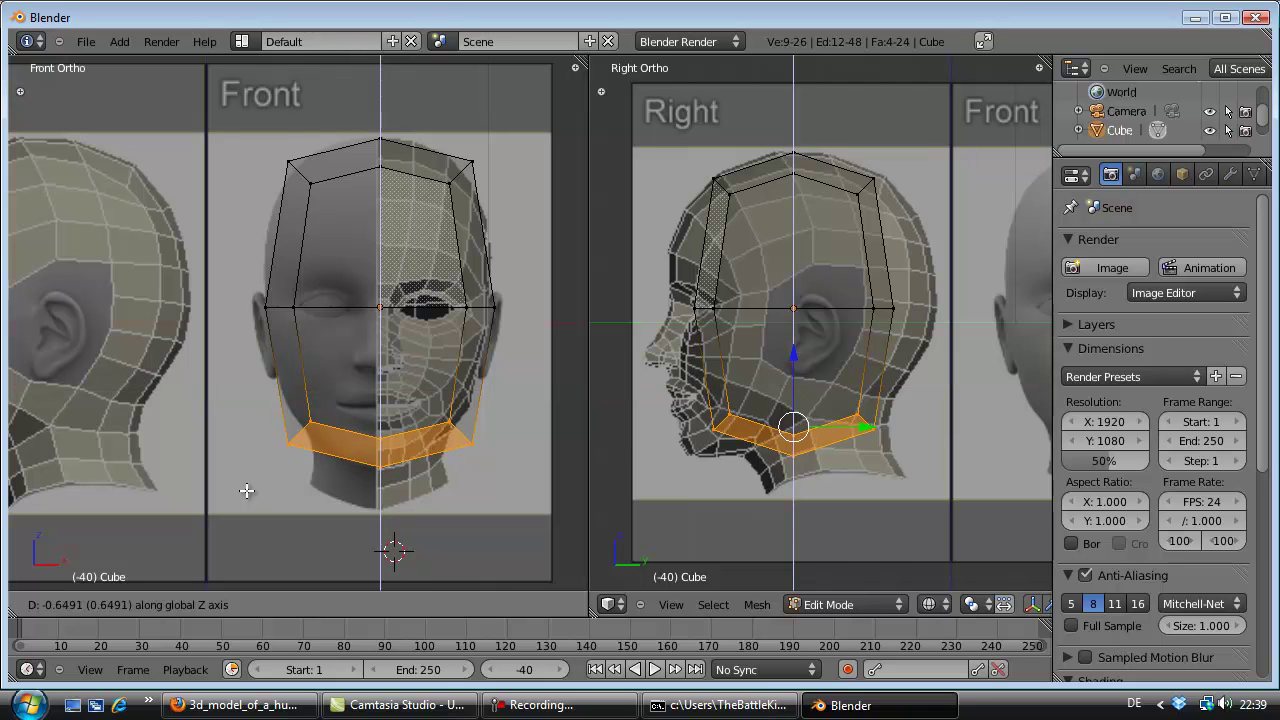
left_click(246, 490)
scroll(363, 455, "up", 4)
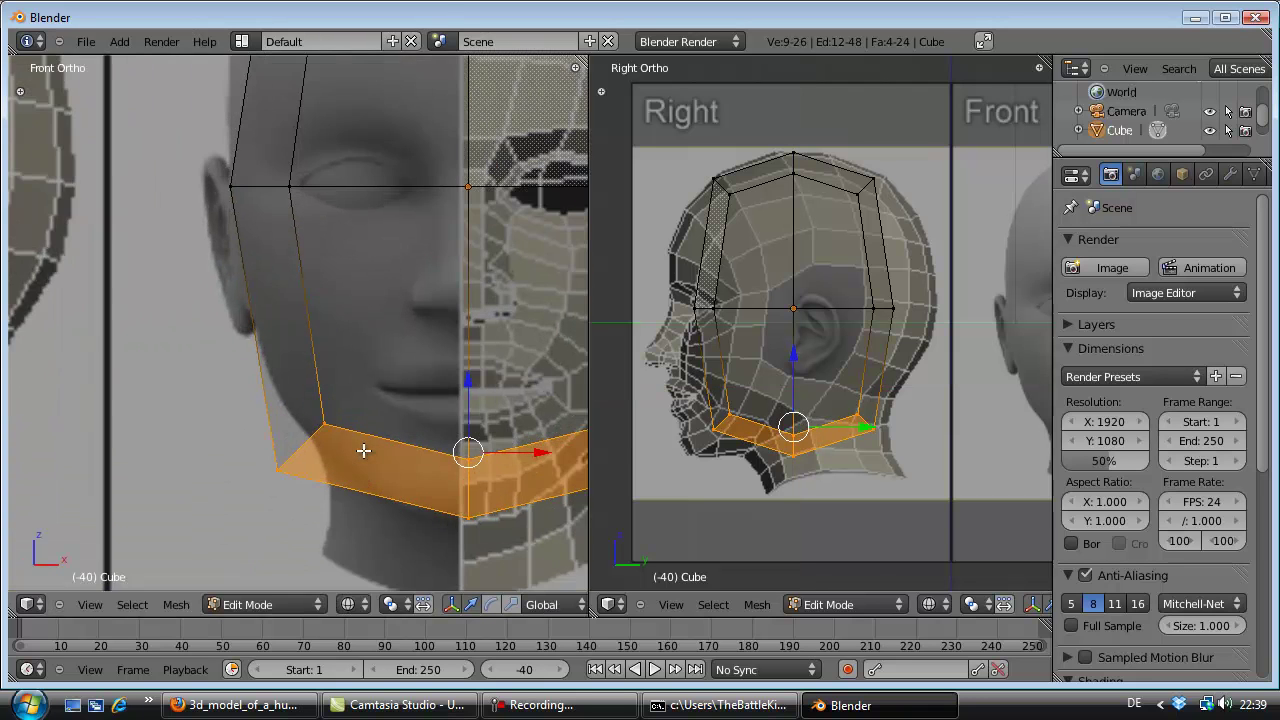
scroll(363, 451, "up", 2)
scroll(403, 470, "up", 1)
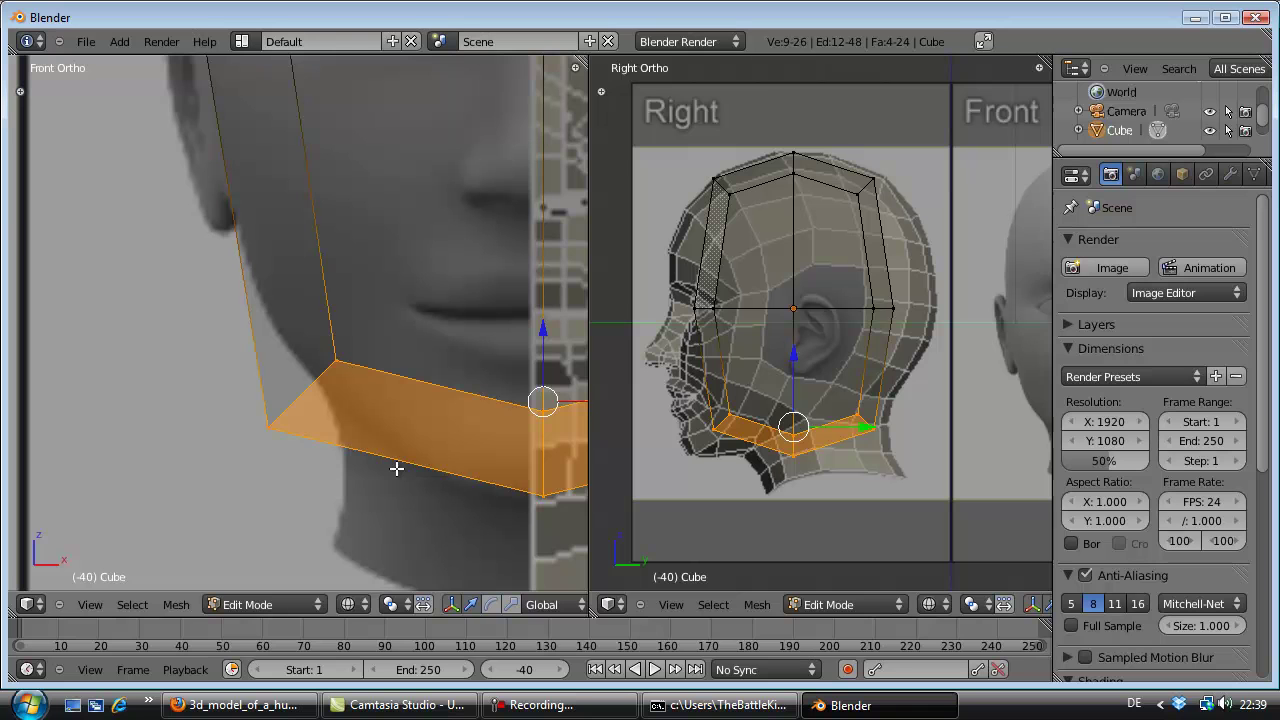
Step: Raise the bottom ring along Z to the chin and jawline, then clear the selection
key("g")
key("Escape")
scroll(373, 462, "down", 2, "ctrl")
scroll(373, 462, "down", 2, "ctrl")
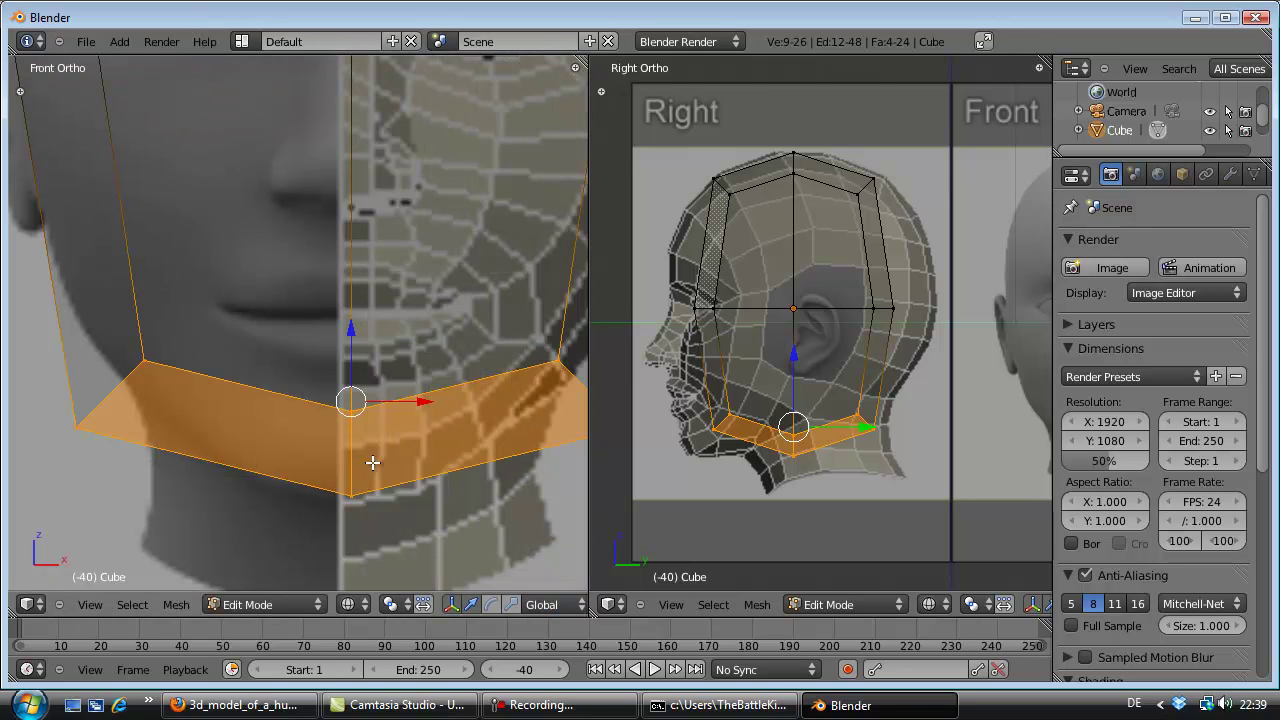
key("g")
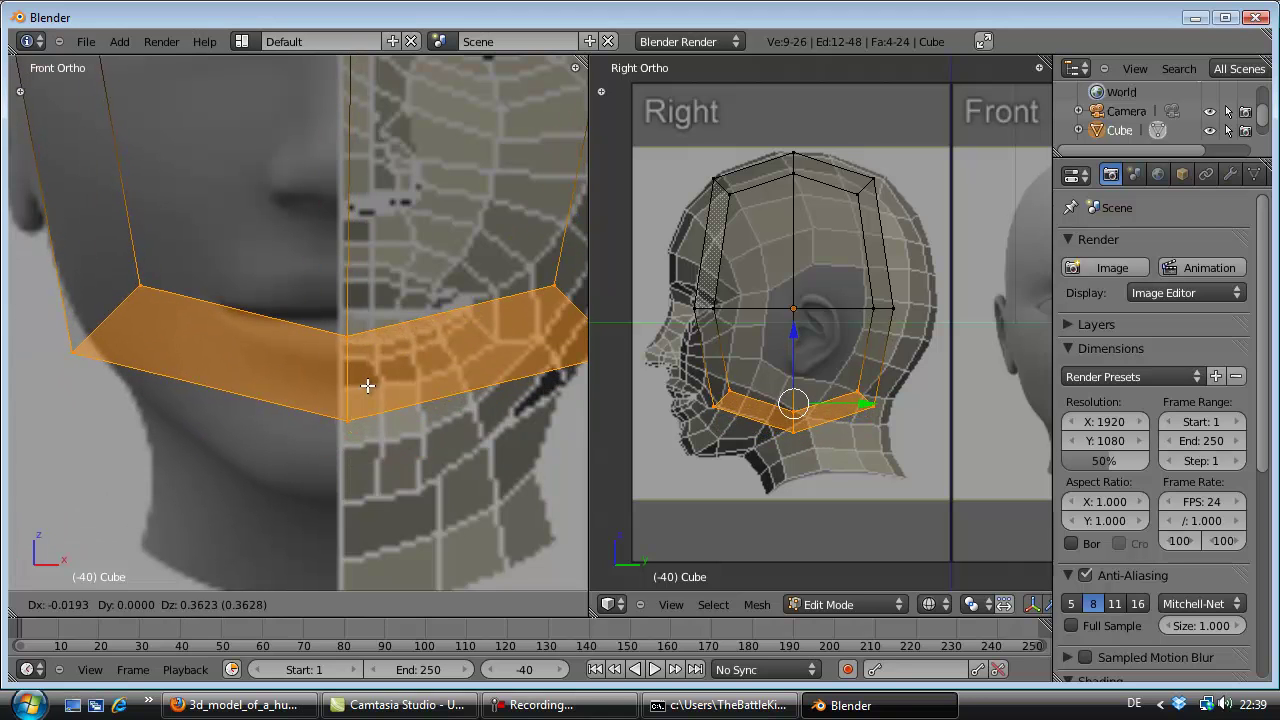
key("z")
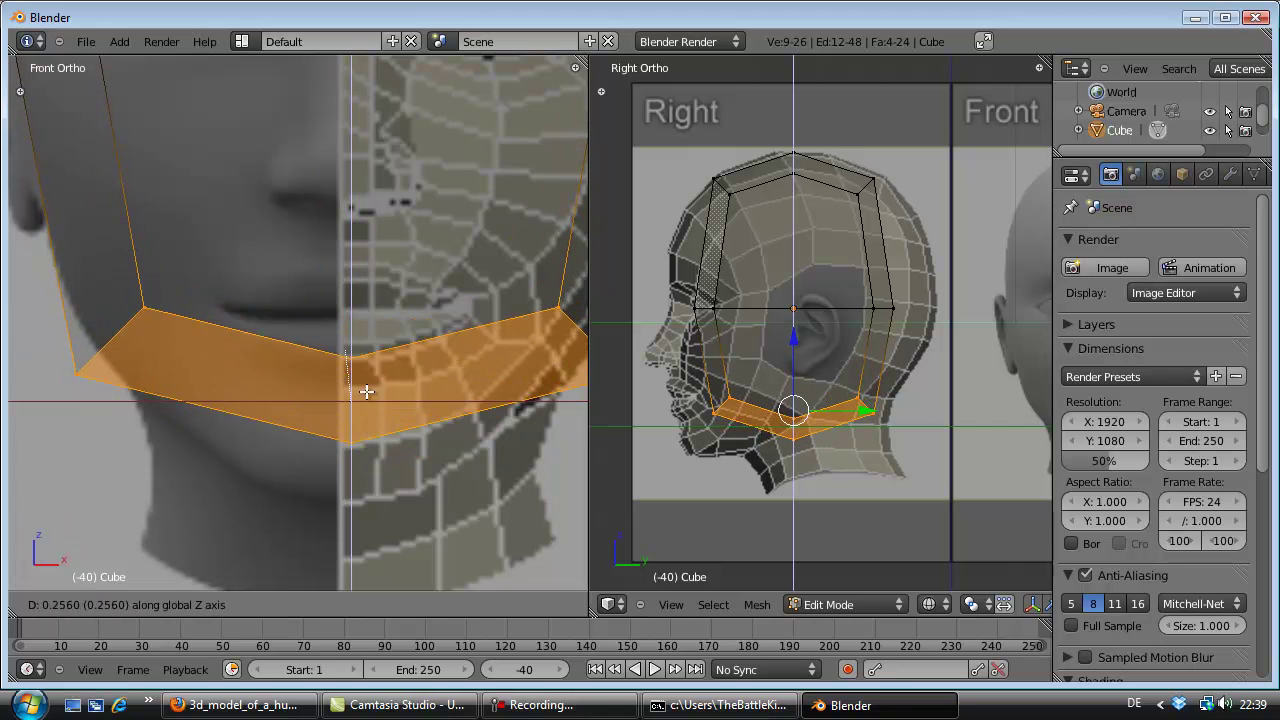
key("x")
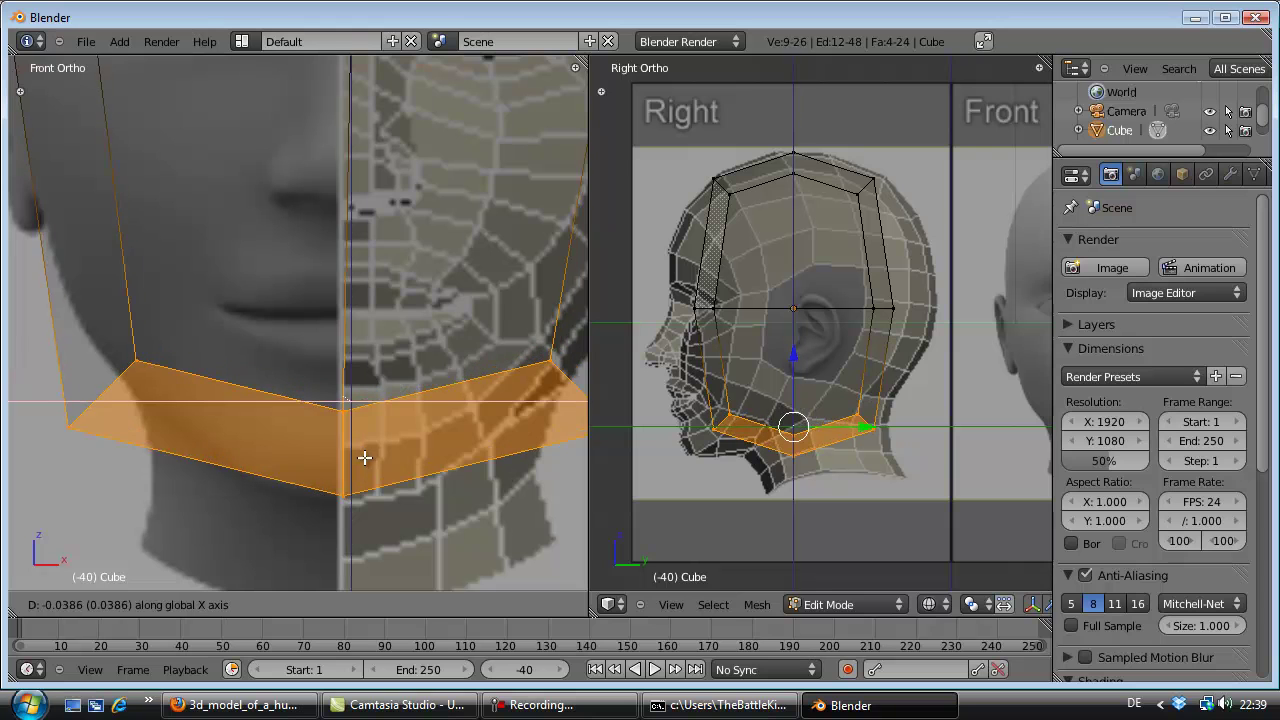
key("z")
left_click(374, 466)
key("a")
scroll(340, 415, "down", 2)
scroll(335, 440, "down", 1)
scroll(325, 300, "down", 1)
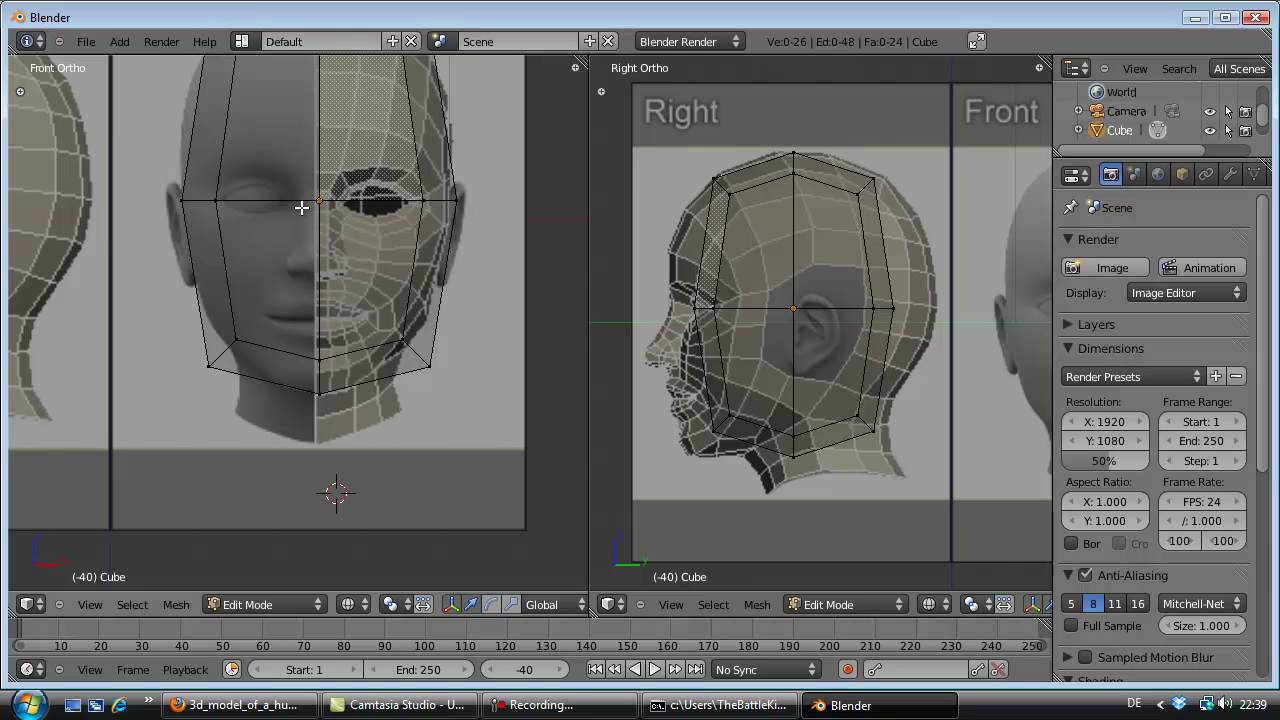
Step: Switch to Object Mode and nudge the head cage along X to centre it on the face
scroll(283, 221, "up", 1)
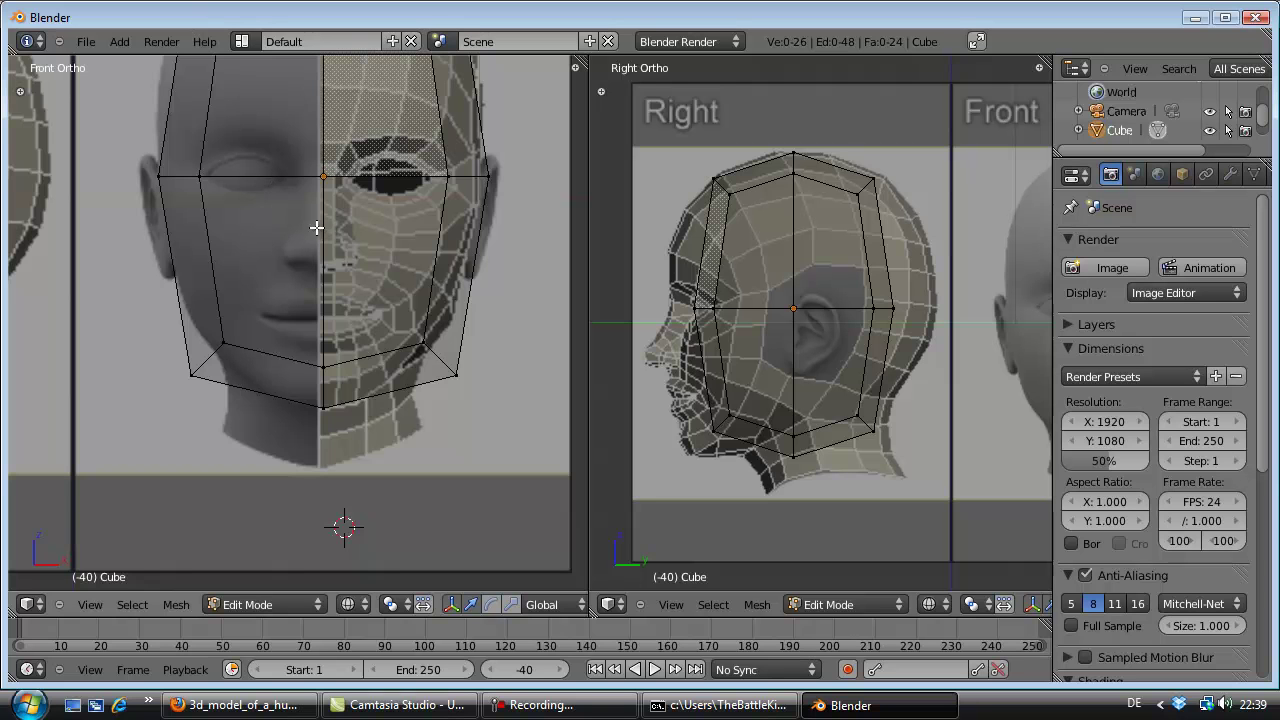
scroll(319, 228, "up", 5)
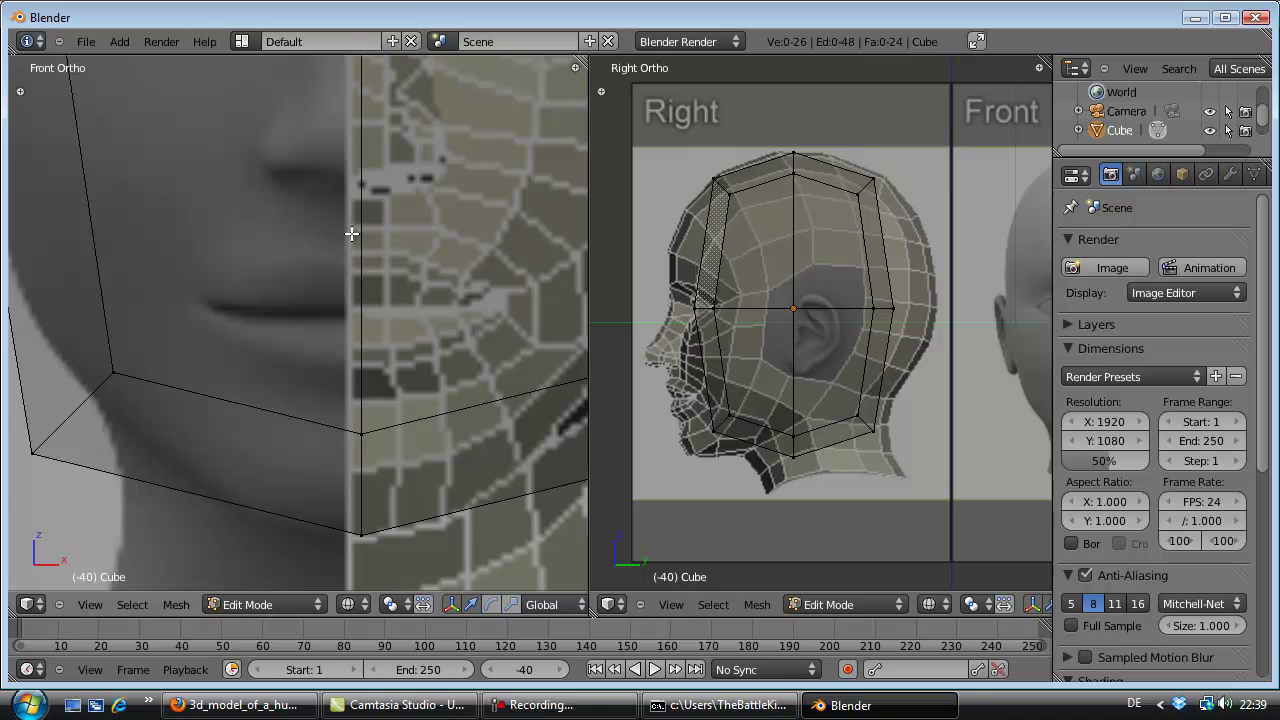
scroll(346, 235, "down", 2)
scroll(347, 233, "down", 4)
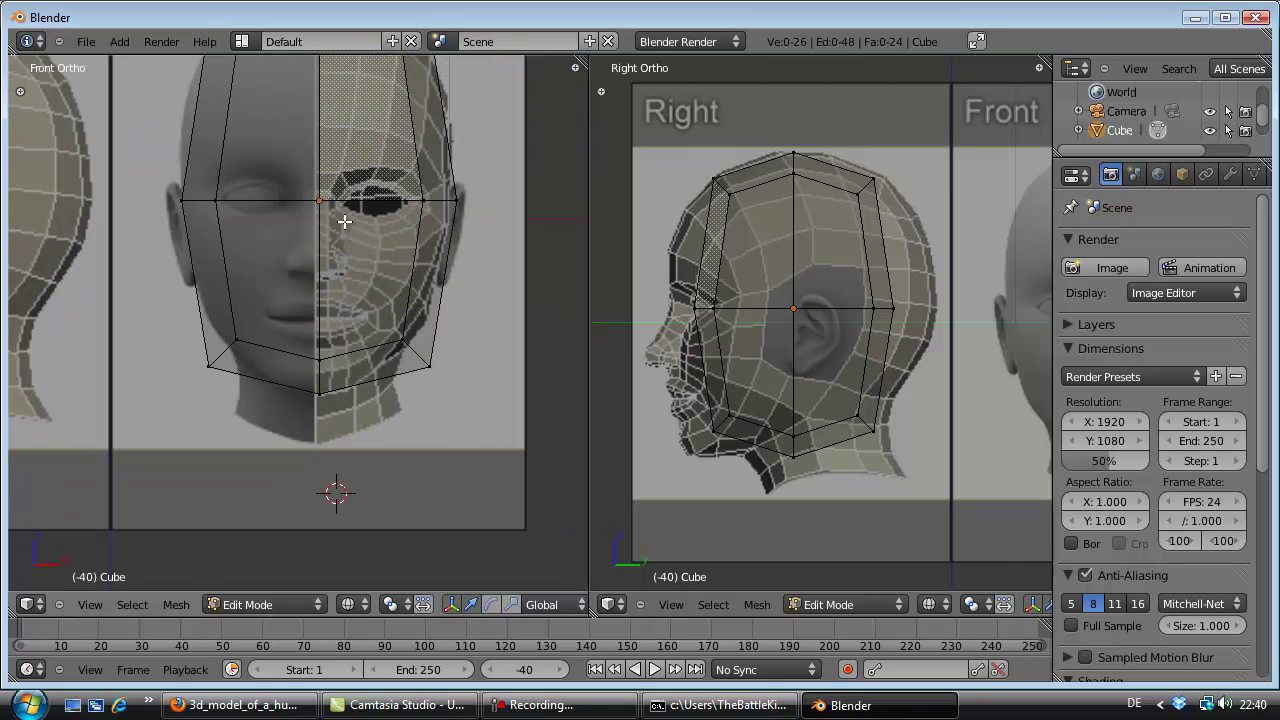
key("Tab")
scroll(360, 195, "up", 2)
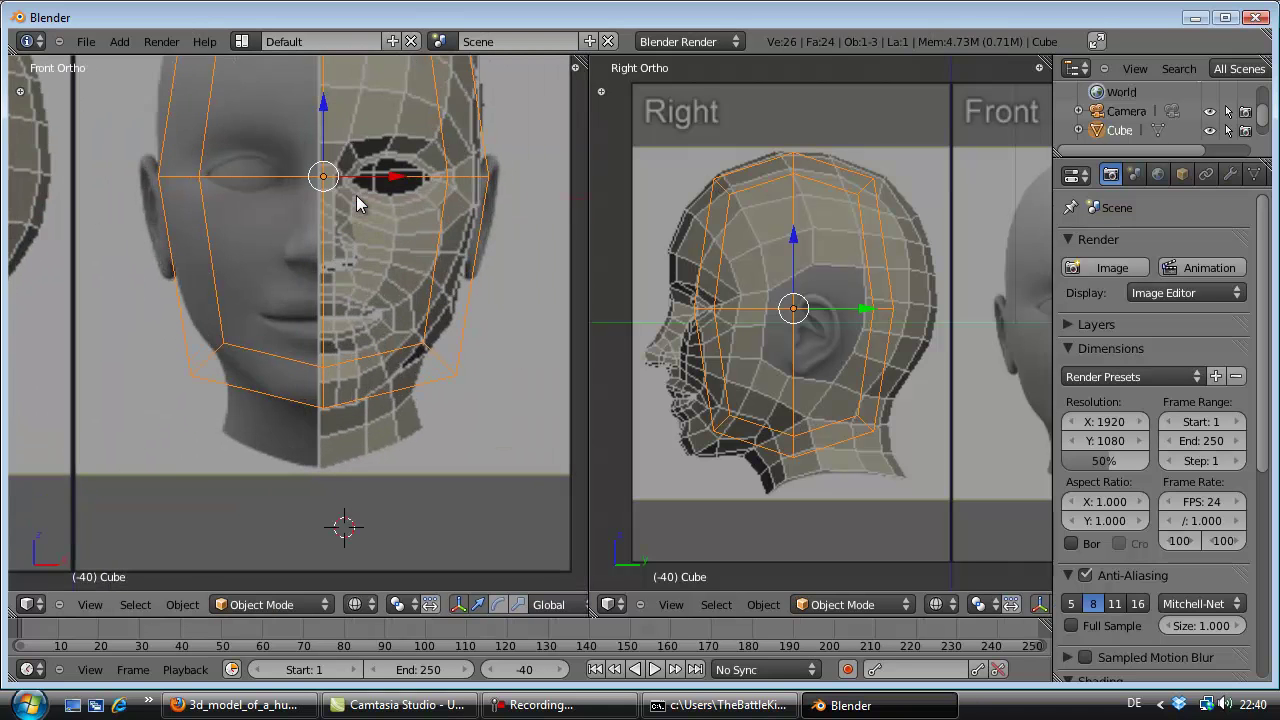
scroll(356, 196, "up", 3)
key("g")
key("x")
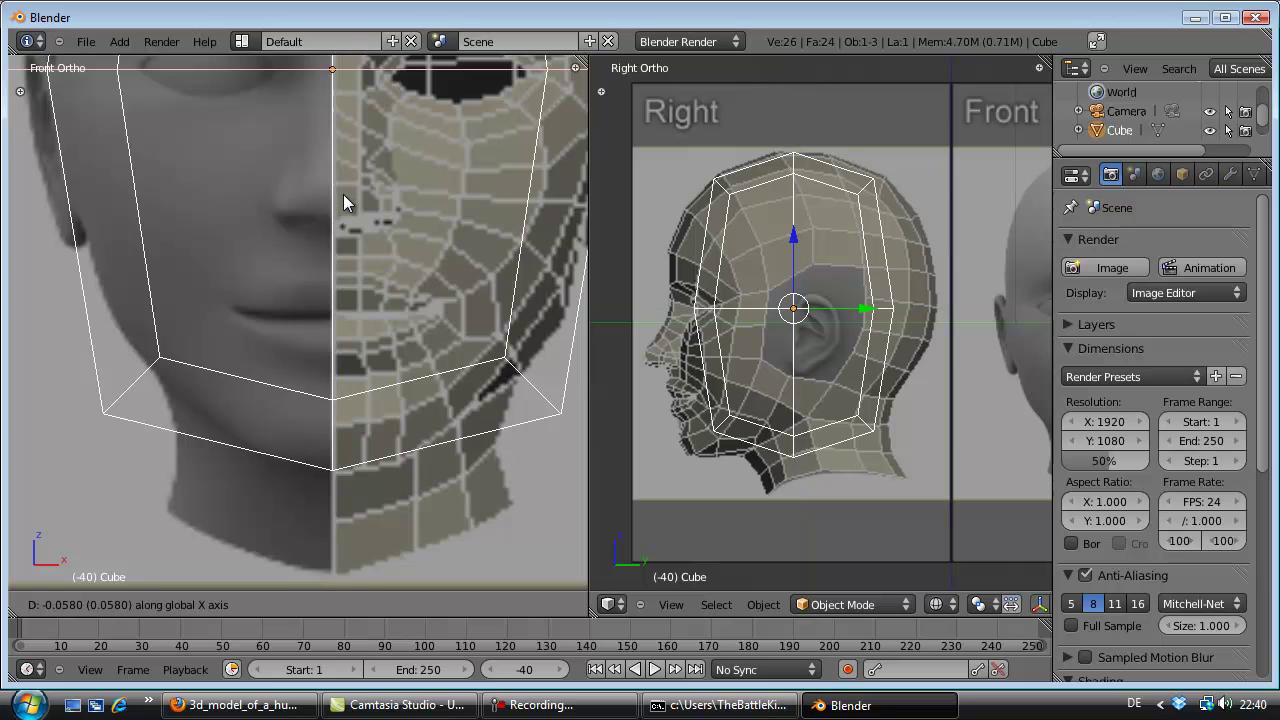
key("Return")
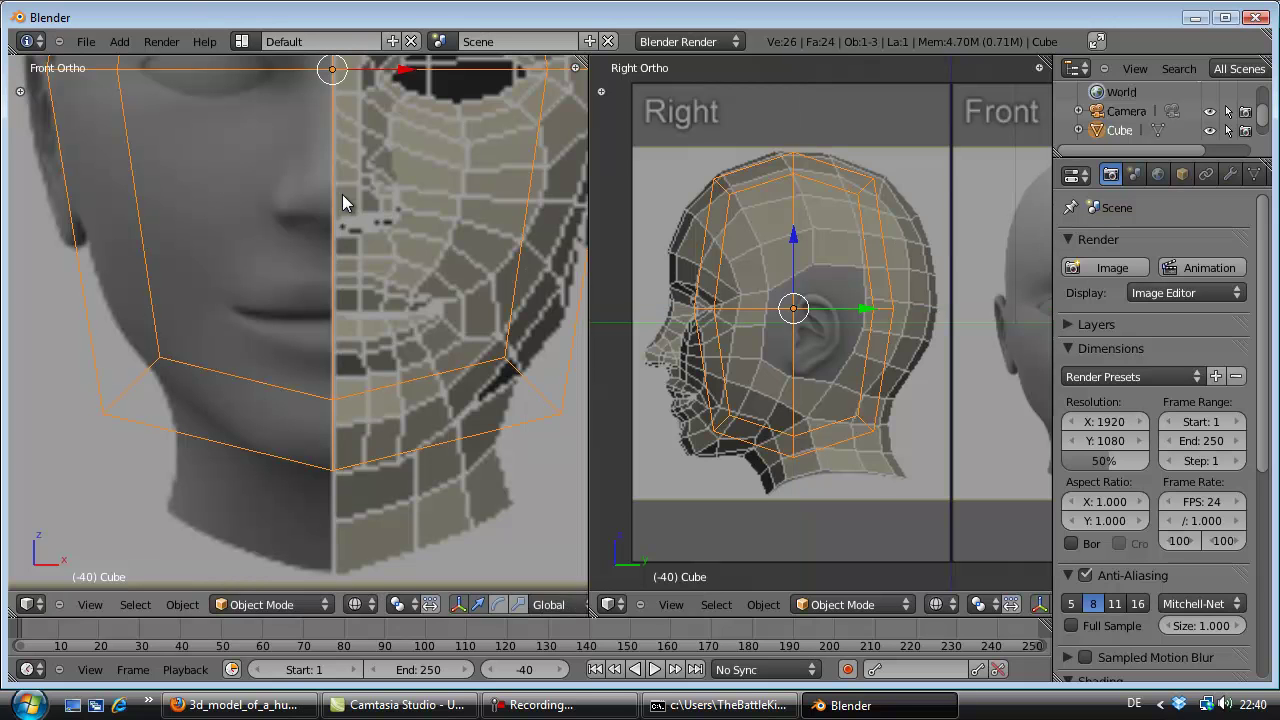
key("a")
scroll(342, 194, "down", 4)
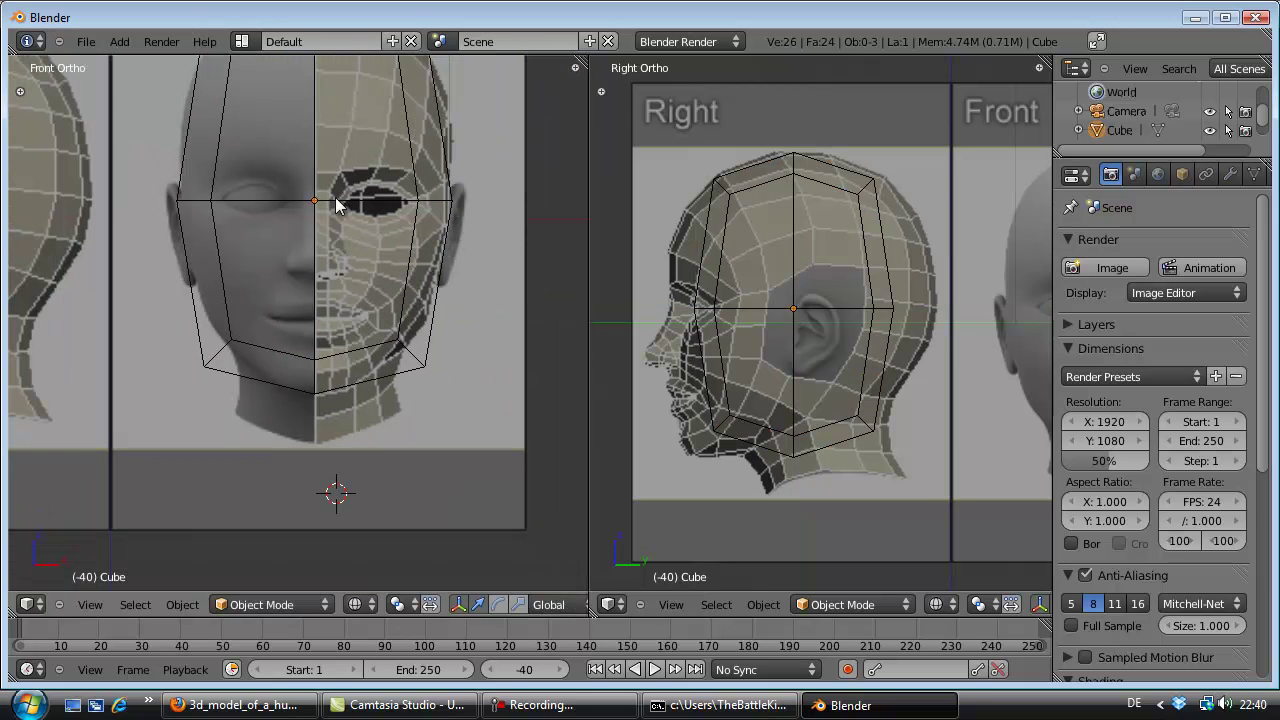
Step: Scale the cage's left and right eye-level vertex columns inward to about 0.97, then deselect
scroll(340, 205, "up", 3)
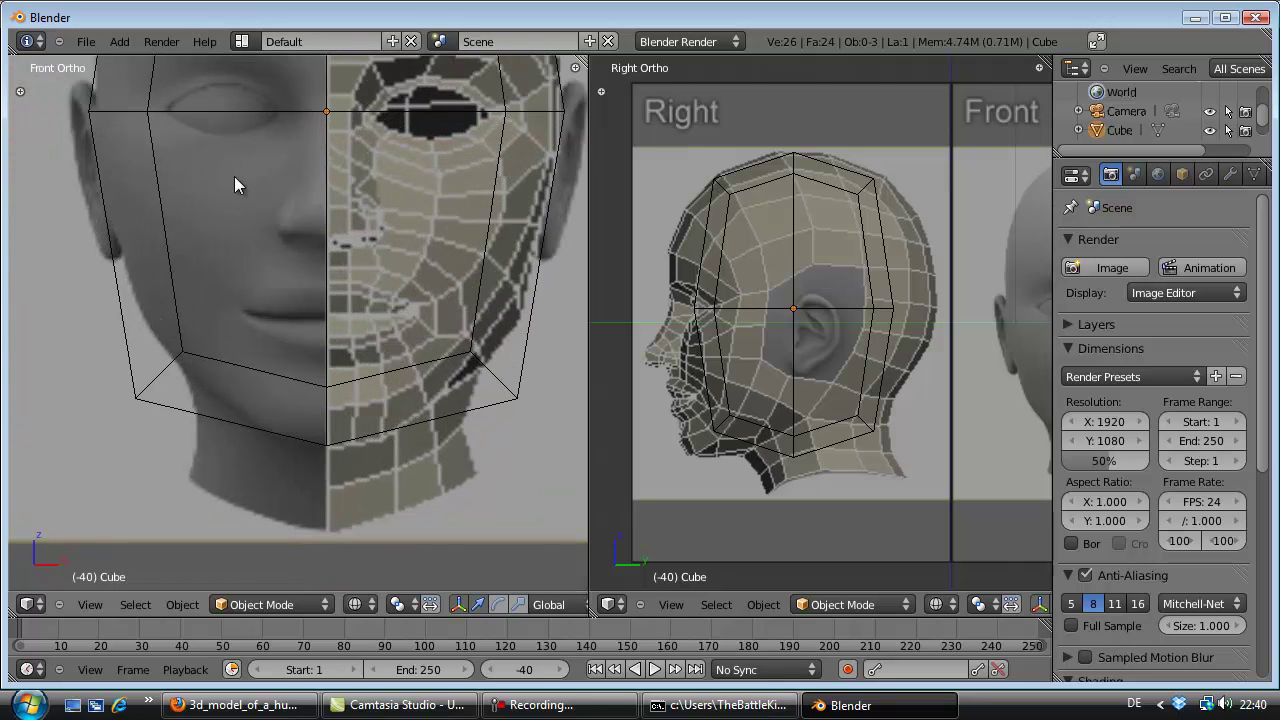
scroll(121, 126, "down", 3)
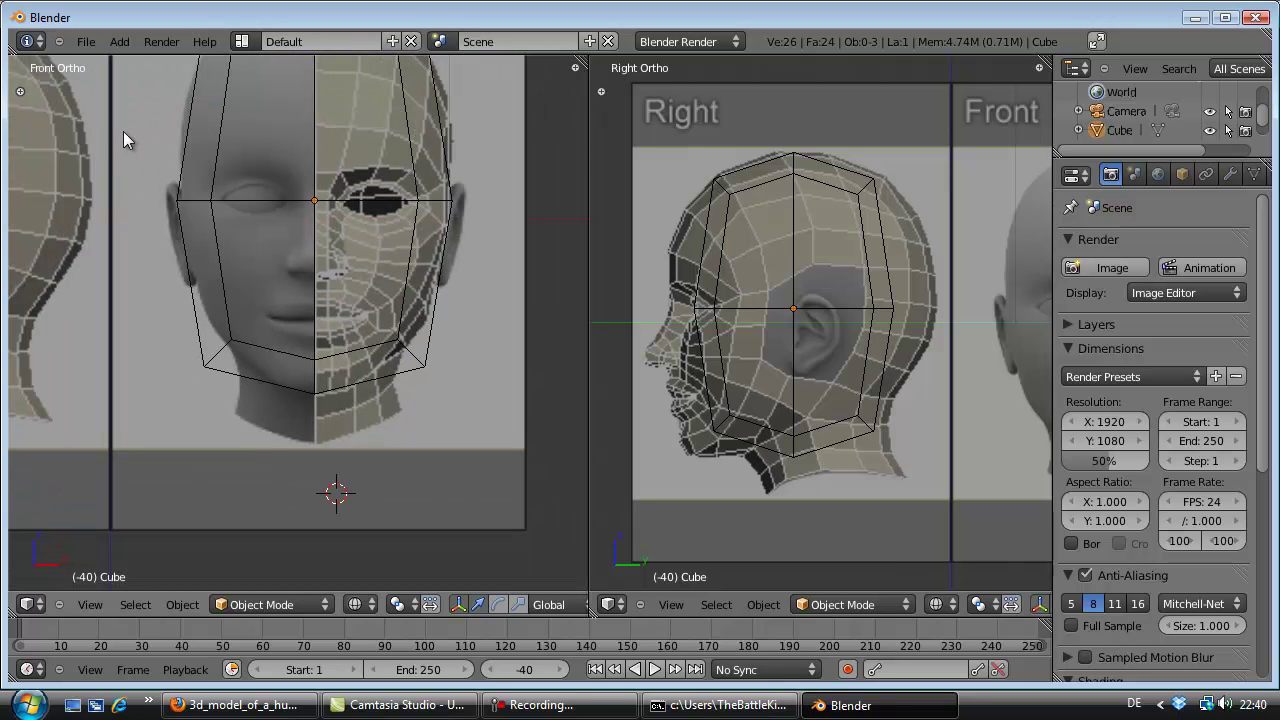
right_click(196, 199)
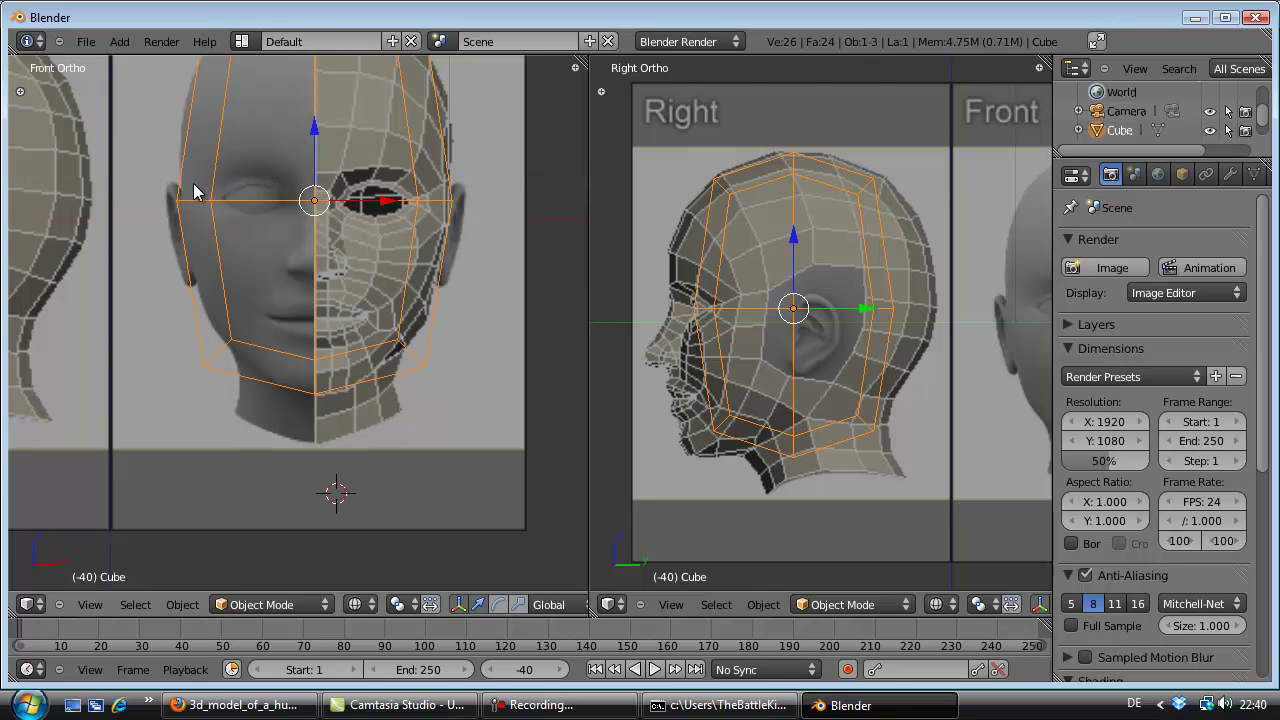
key("Tab")
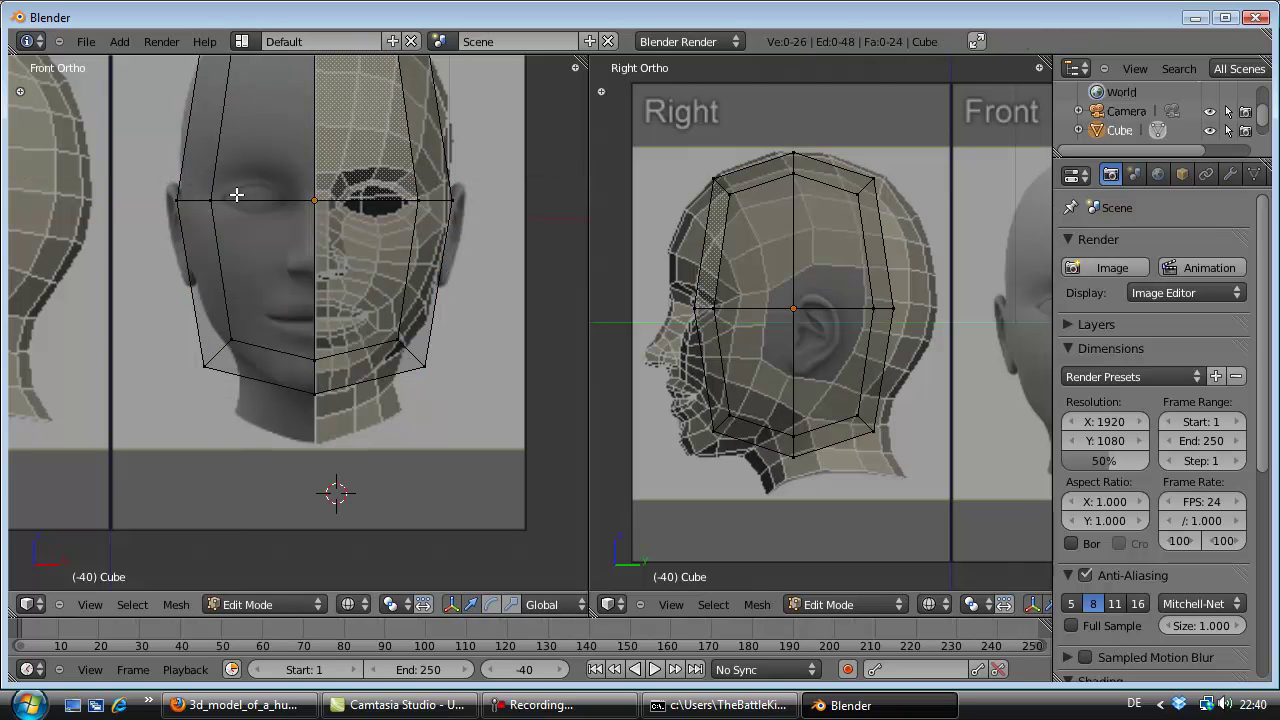
key("b")
left_click_drag(232, 172, 160, 215)
key("b")
left_click_drag(466, 183, 388, 236)
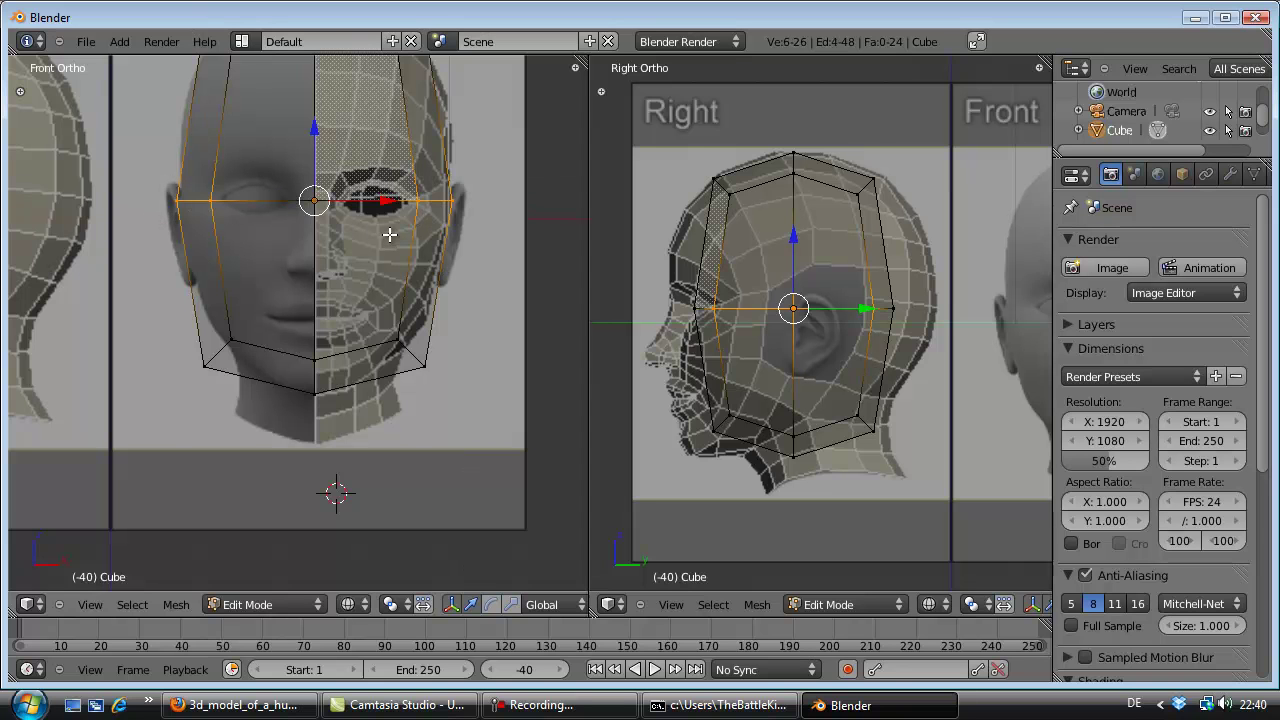
key("s")
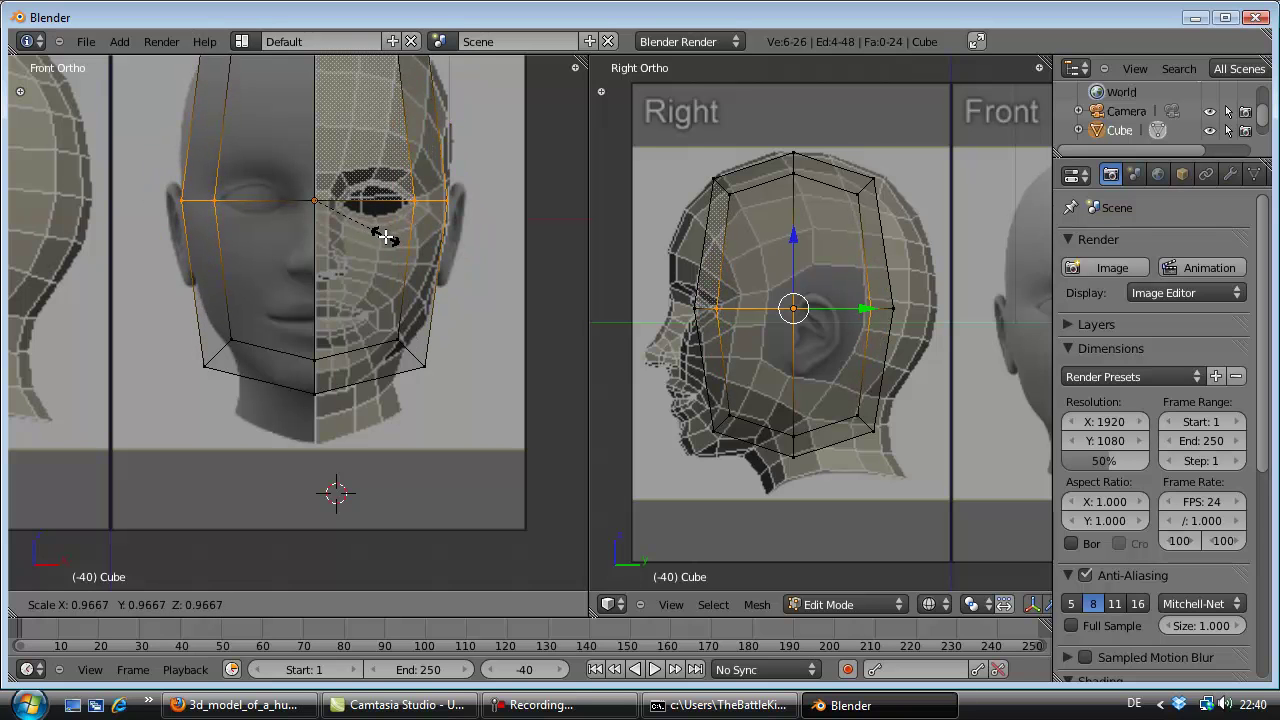
left_click(385, 236)
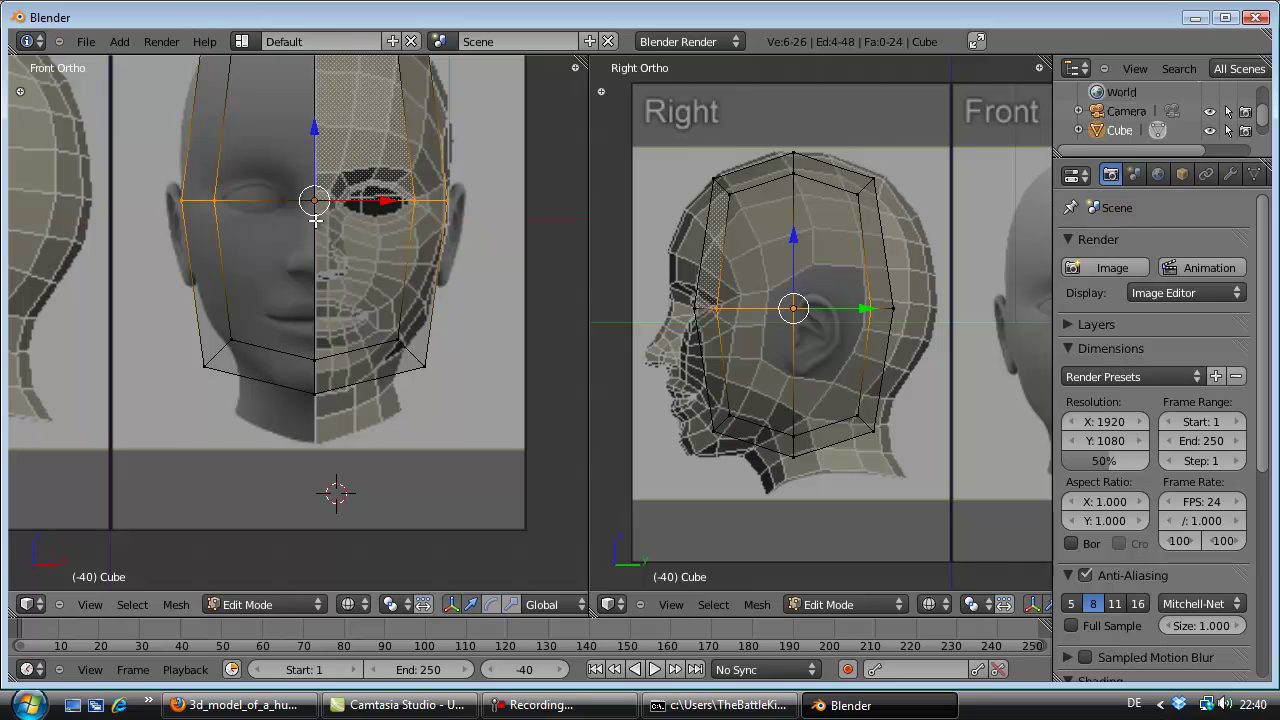
key("a")
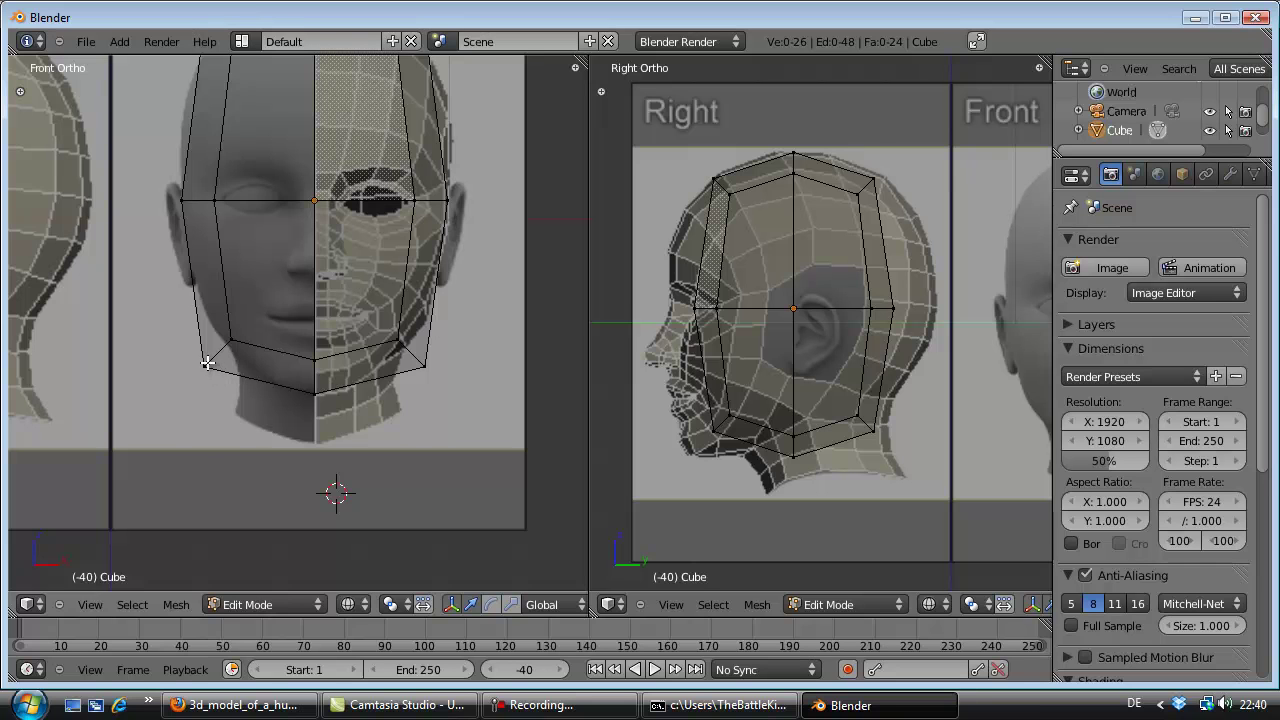
Step: Select the lower jaw corner vertices on both left and right sides of the cage
left_click(205, 364)
left_click(425, 365, "shift")
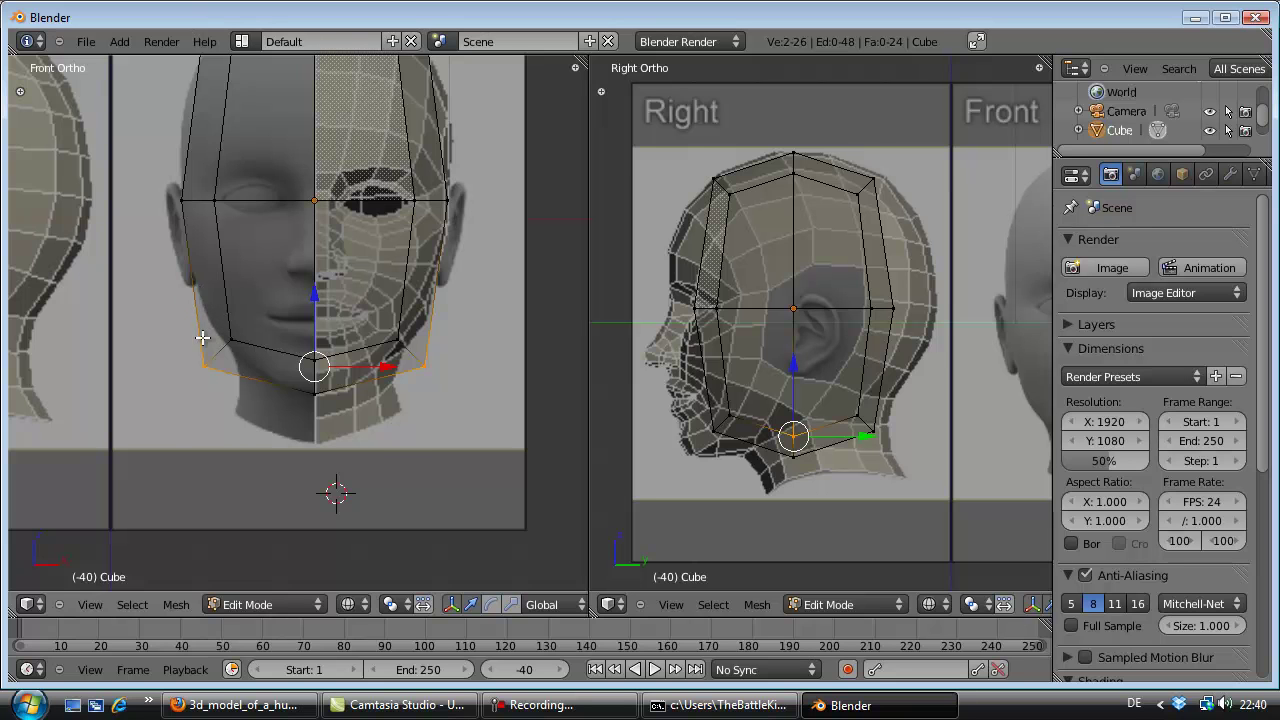
scroll(199, 293, "up", 2)
scroll(74, 359, "up", 4)
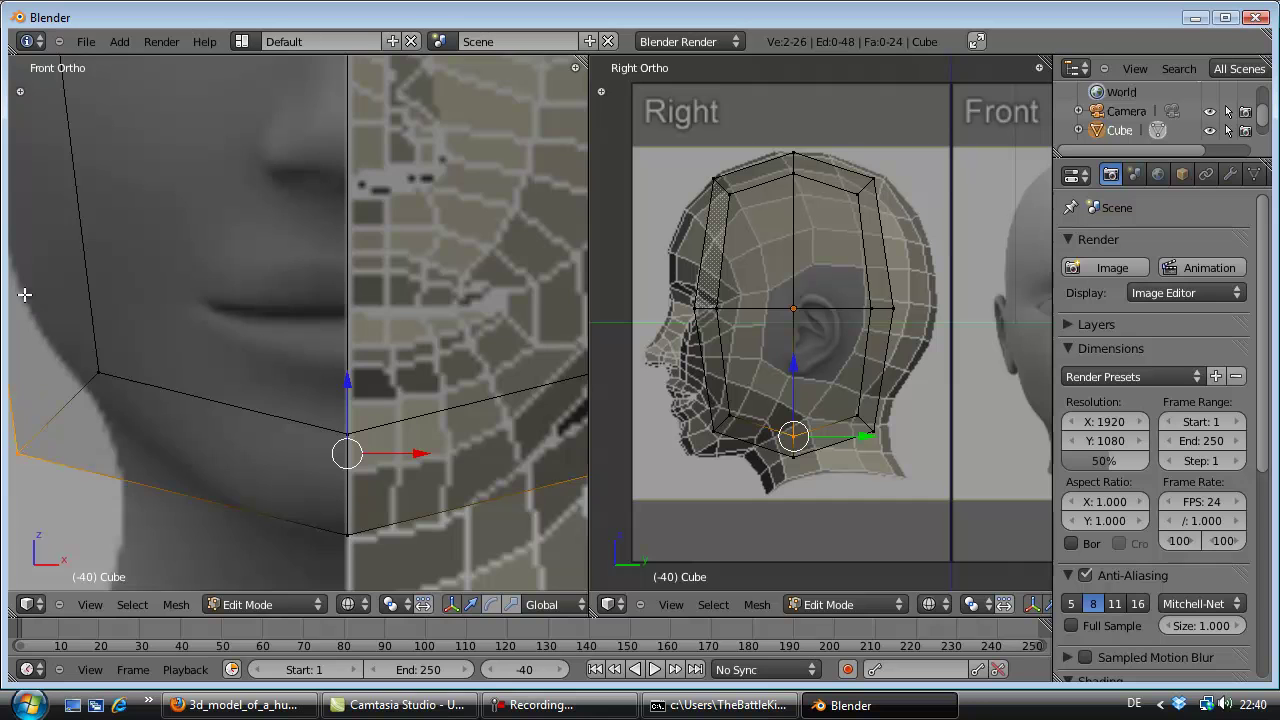
scroll(30, 305, "down", 2)
scroll(40, 305, "down", 1)
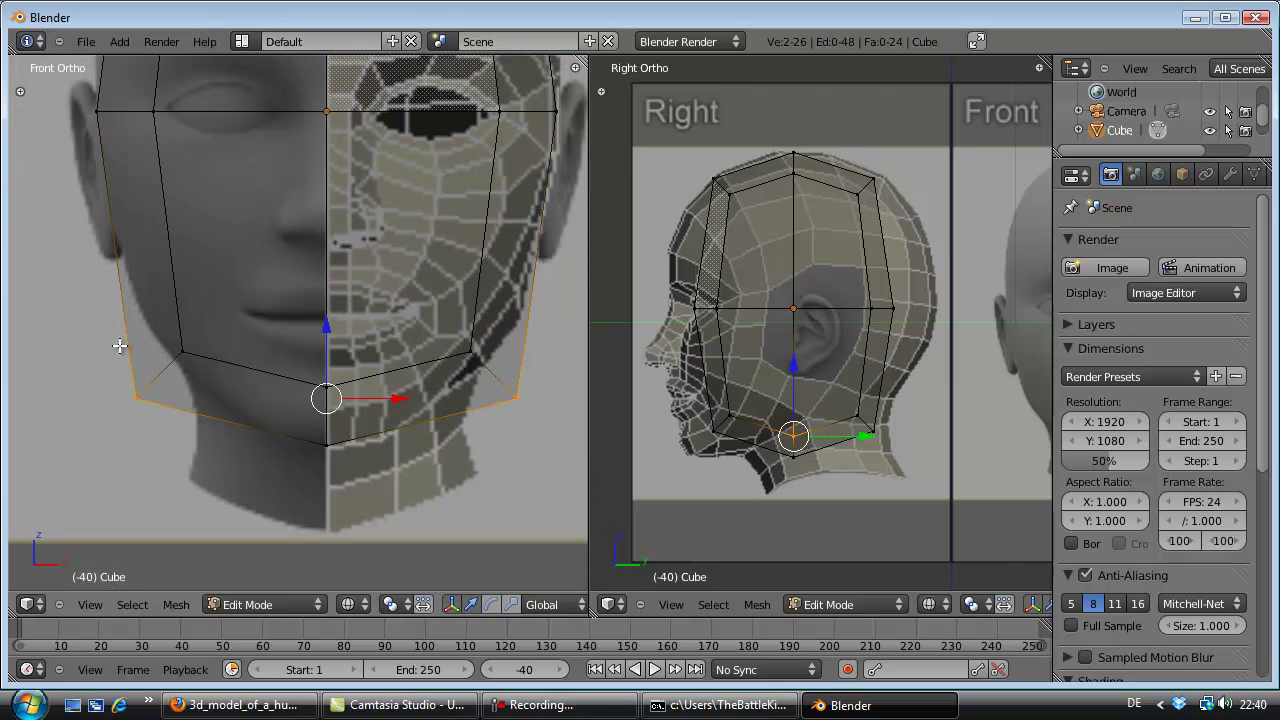
key("b")
left_click_drag(160, 328, 275, 390)
key("b")
left_click_drag(485, 347, 439, 371)
Step: Adjust the jaw vertices' height along Z and scale them inward to about 0.76
key("g")
key("z")
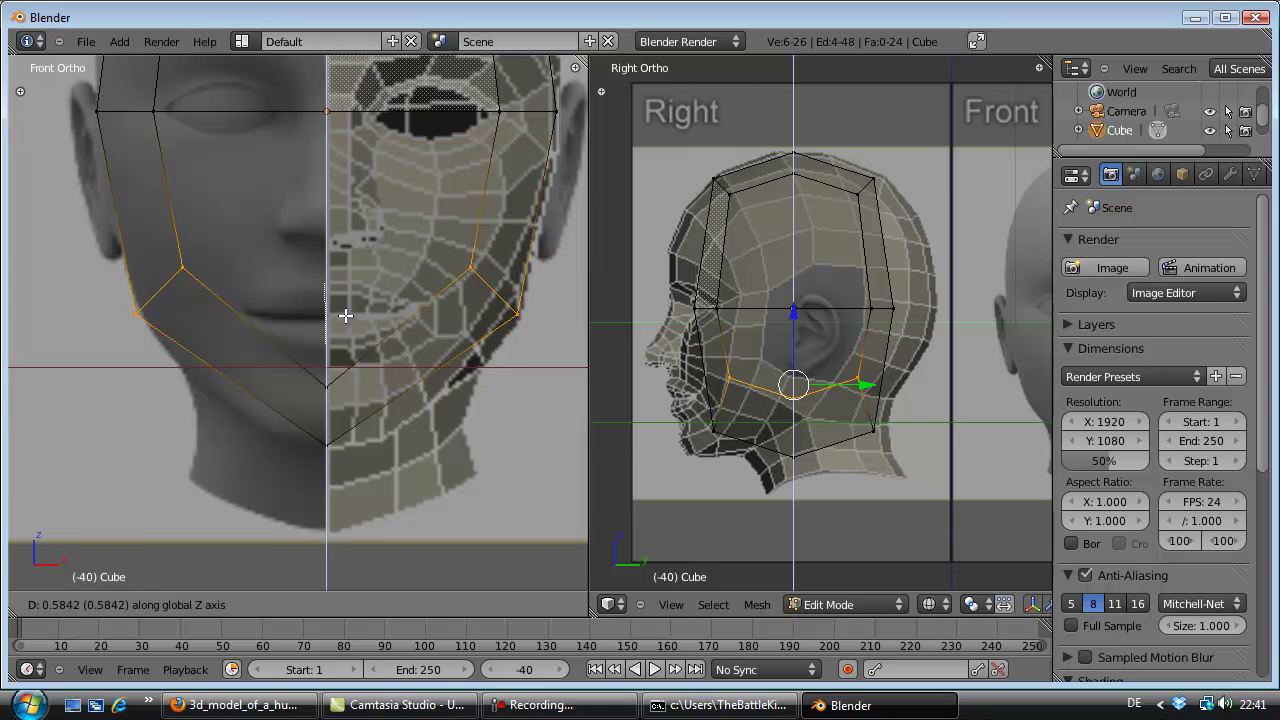
left_click(345, 315)
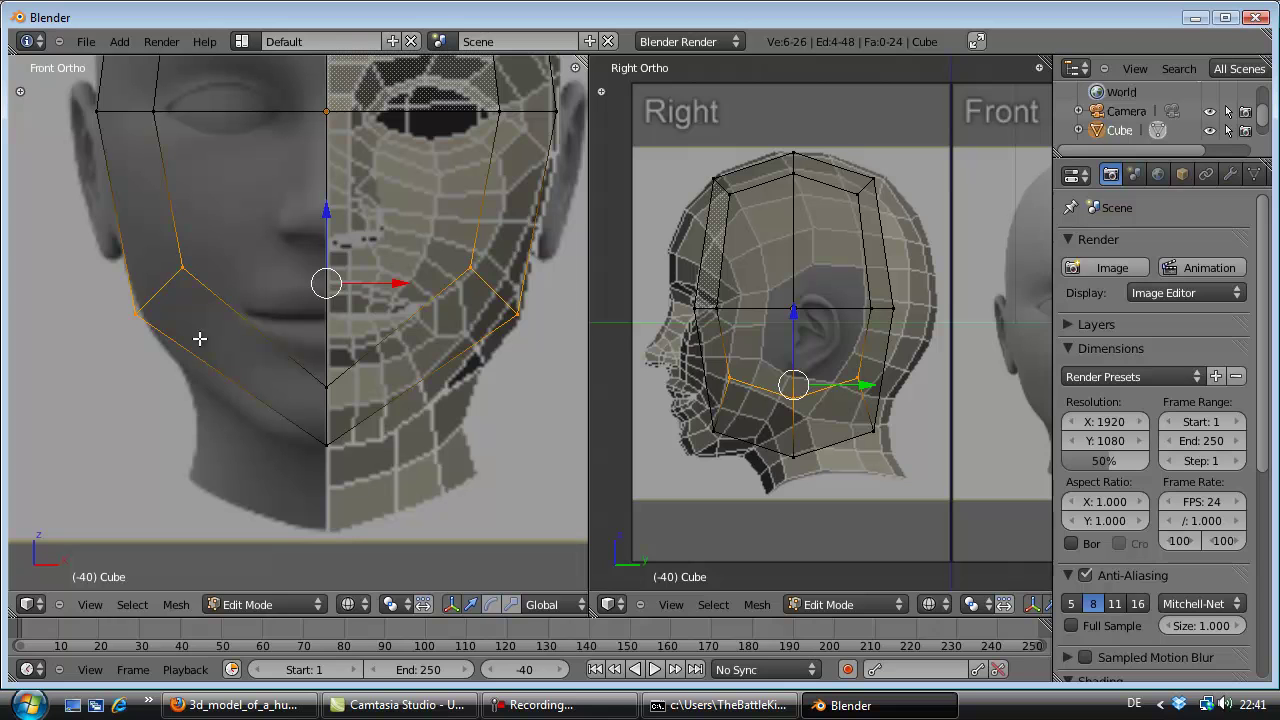
key("g")
key("z")
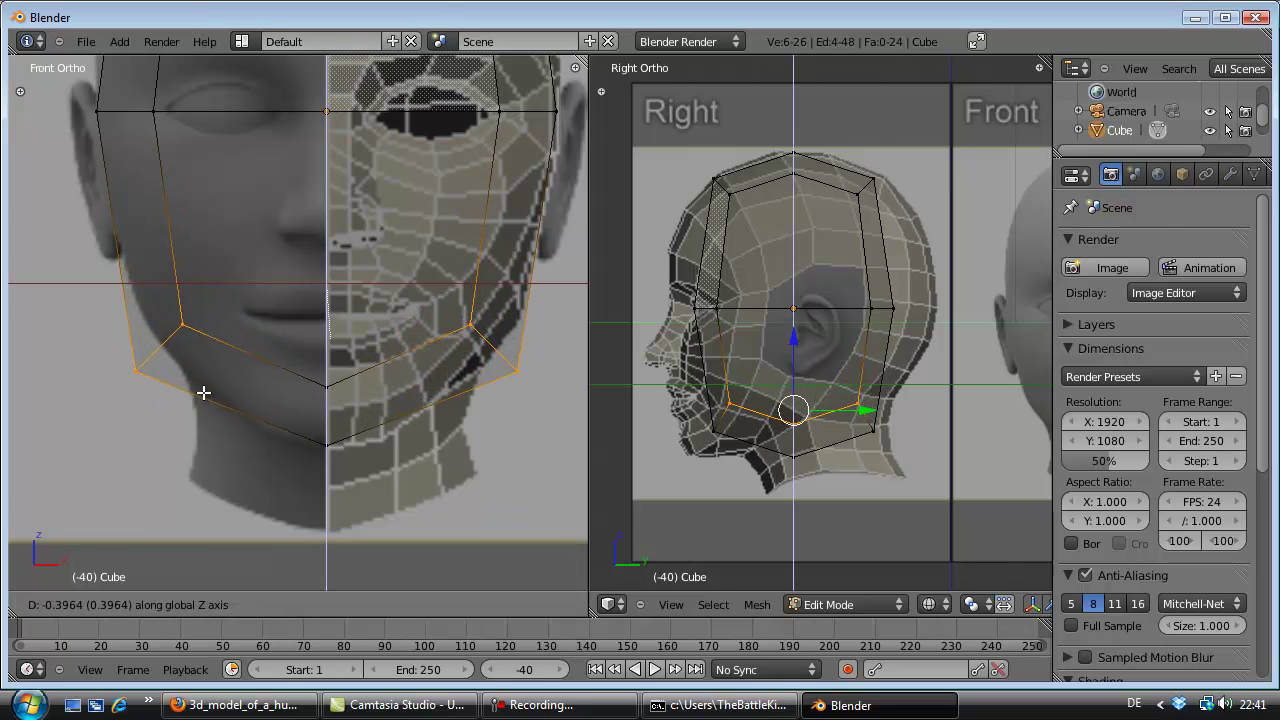
left_click(203, 395)
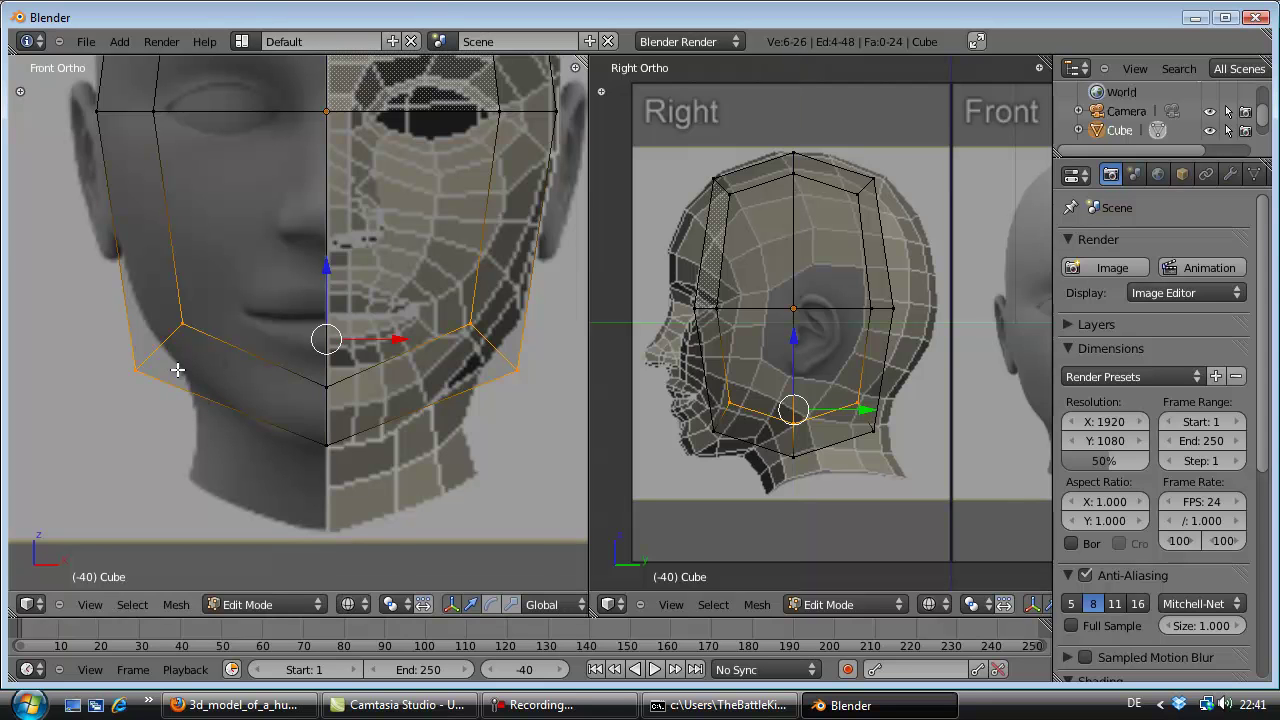
key("s")
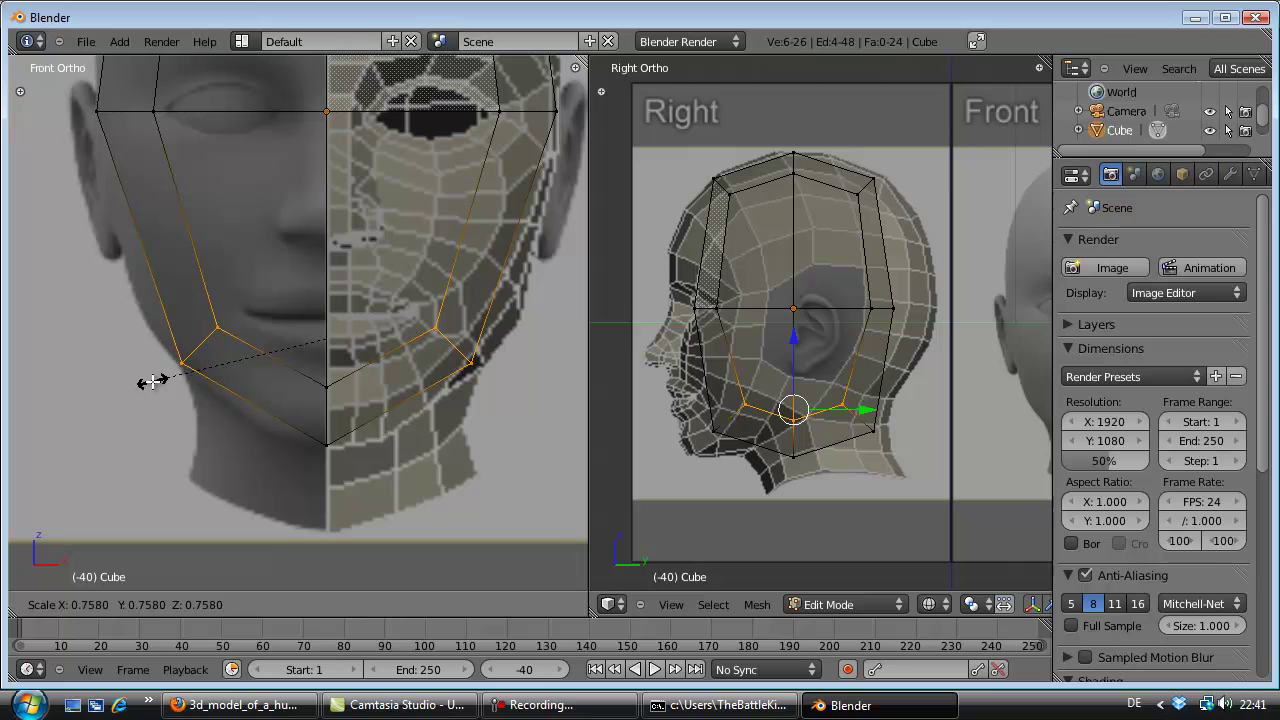
left_click(150, 382)
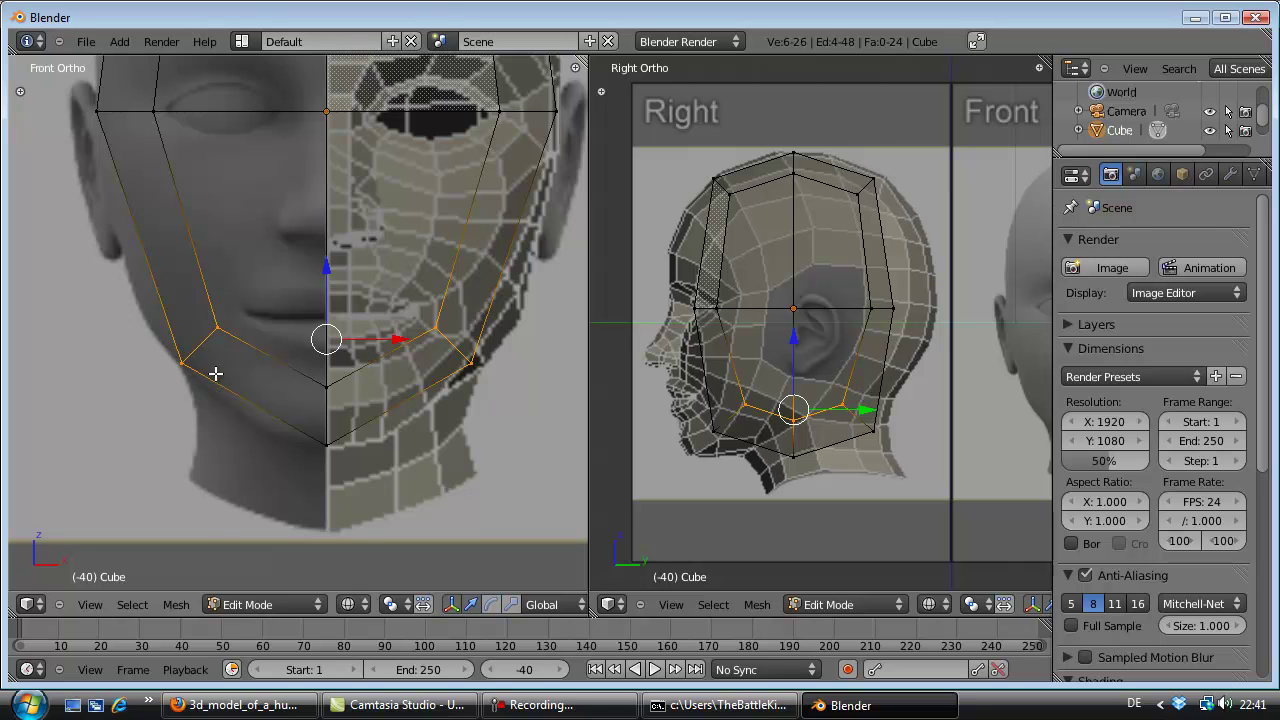
Step: Raise the top-left and top-right cage vertices along Z to meet the skull outline
scroll(239, 328, "down", 3)
scroll(245, 322, "up", 2)
scroll(245, 321, "up", 2)
scroll(245, 320, "up", 1)
key("a")
key("b")
left_click_drag(216, 172, 109, 277)
key("b")
left_click_drag(540, 178, 433, 290)
key("g")
key("z")
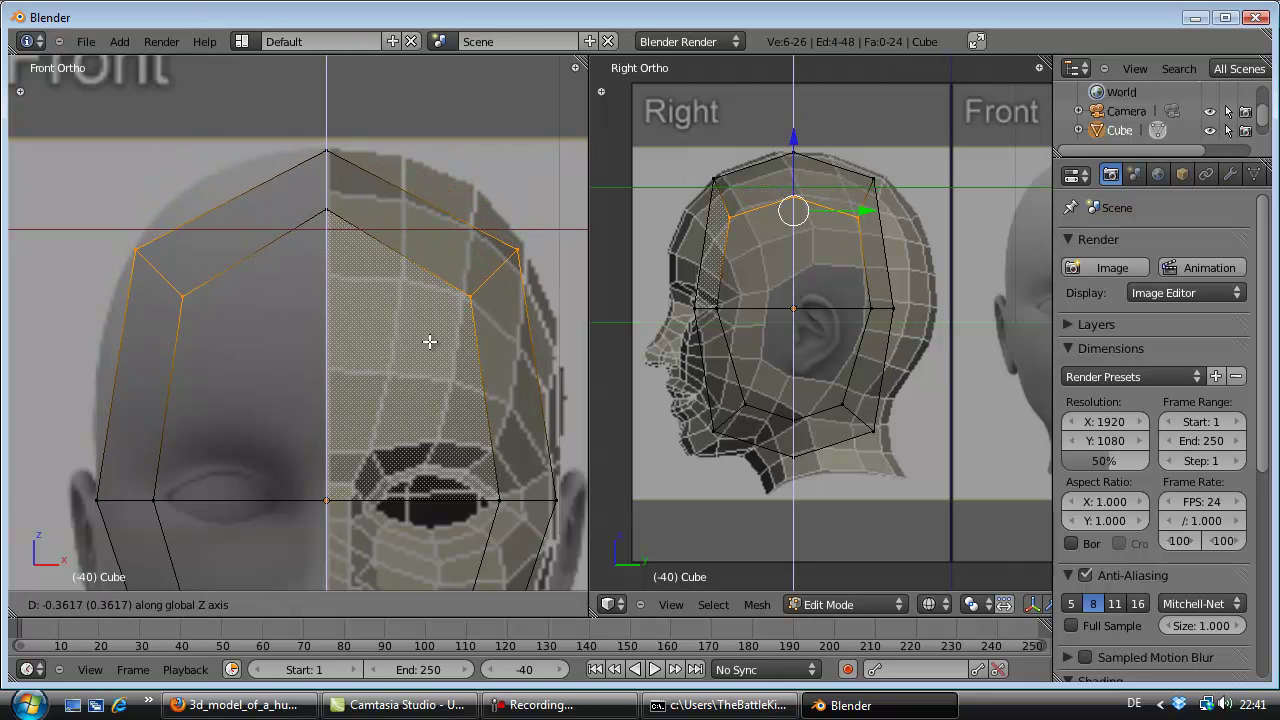
left_click(435, 338)
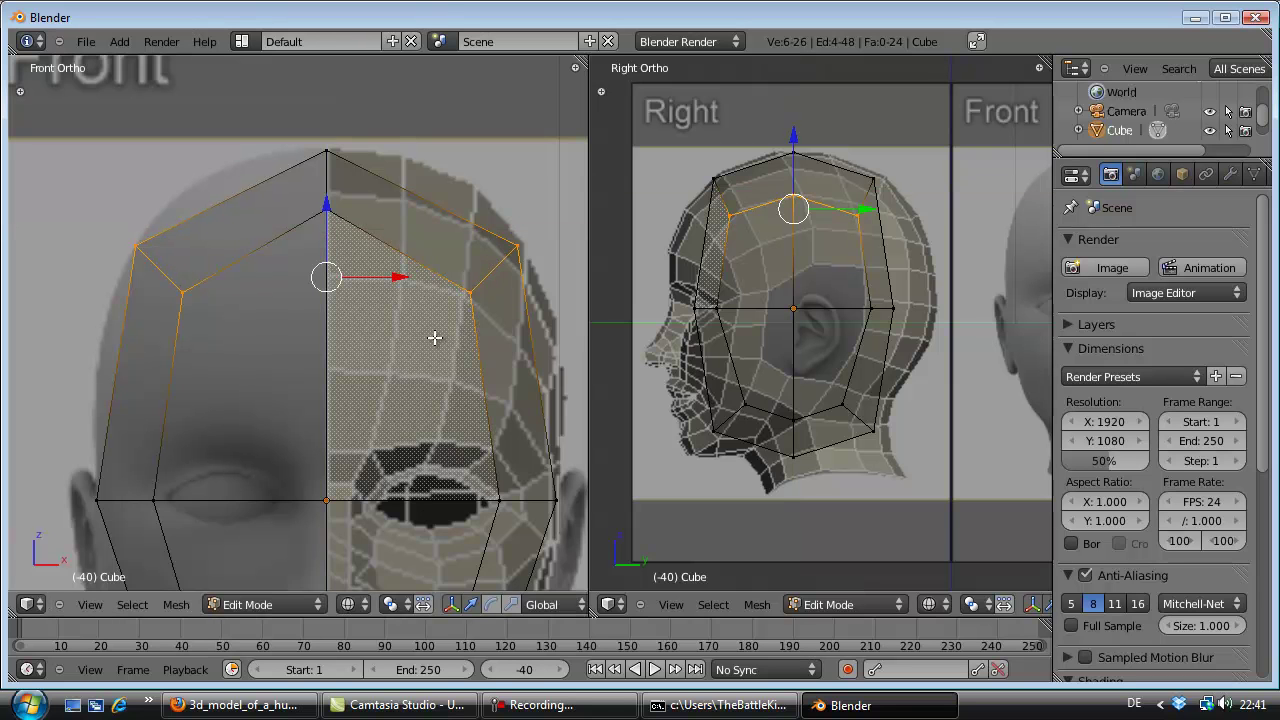
key("a")
Step: Orbit around the cage to check its shape, then return to the front view
scroll(384, 333, "down", 2)
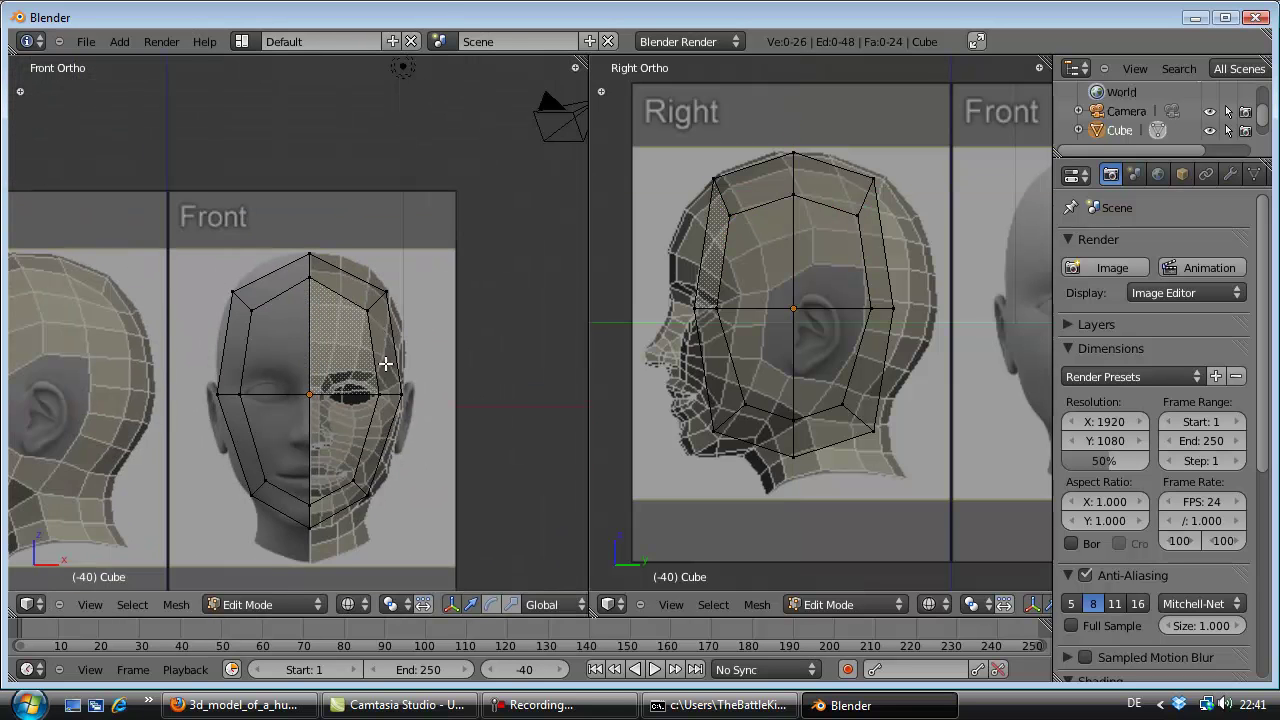
scroll(321, 423, "up", 1)
mouse_move(320, 418)
middle_mouse_down()
mouse_move(337, 428)
mouse_move(300, 391)
mouse_move(394, 429)
mouse_move(337, 417)
middle_mouse_up()
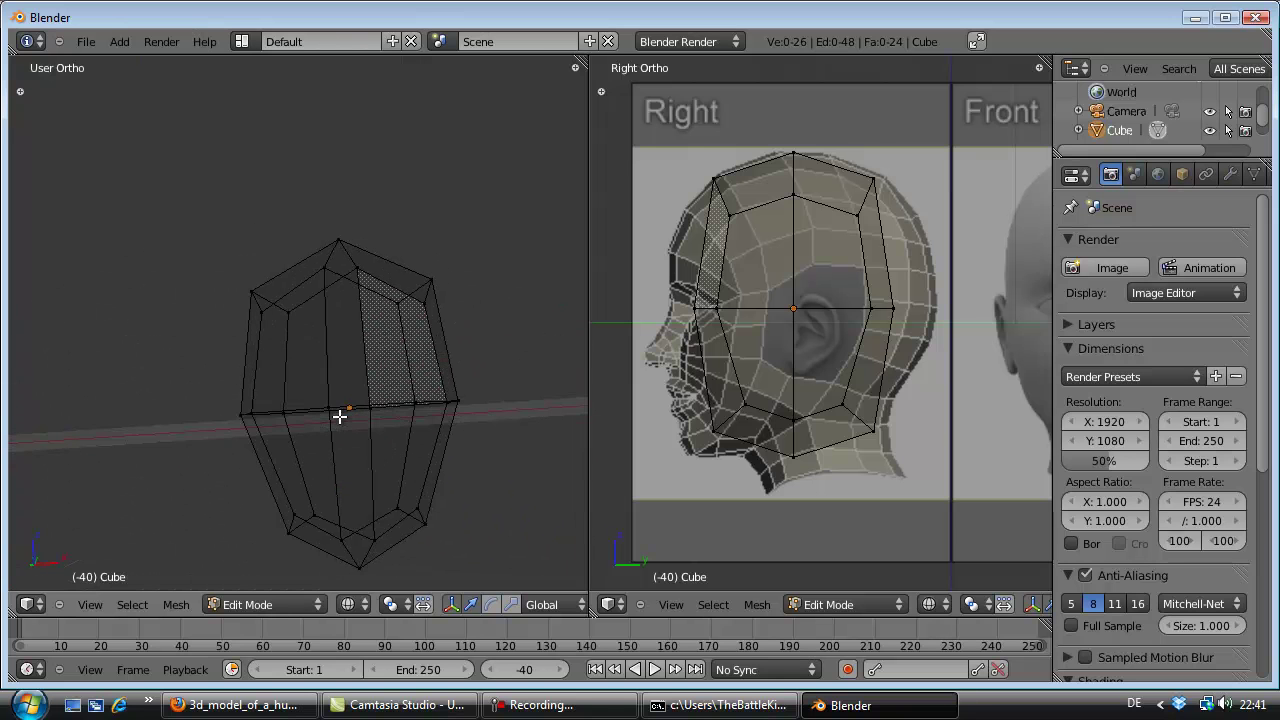
key("KP_1")
scroll(757, 333, "up", 2)
scroll(757, 333, "down", 1)
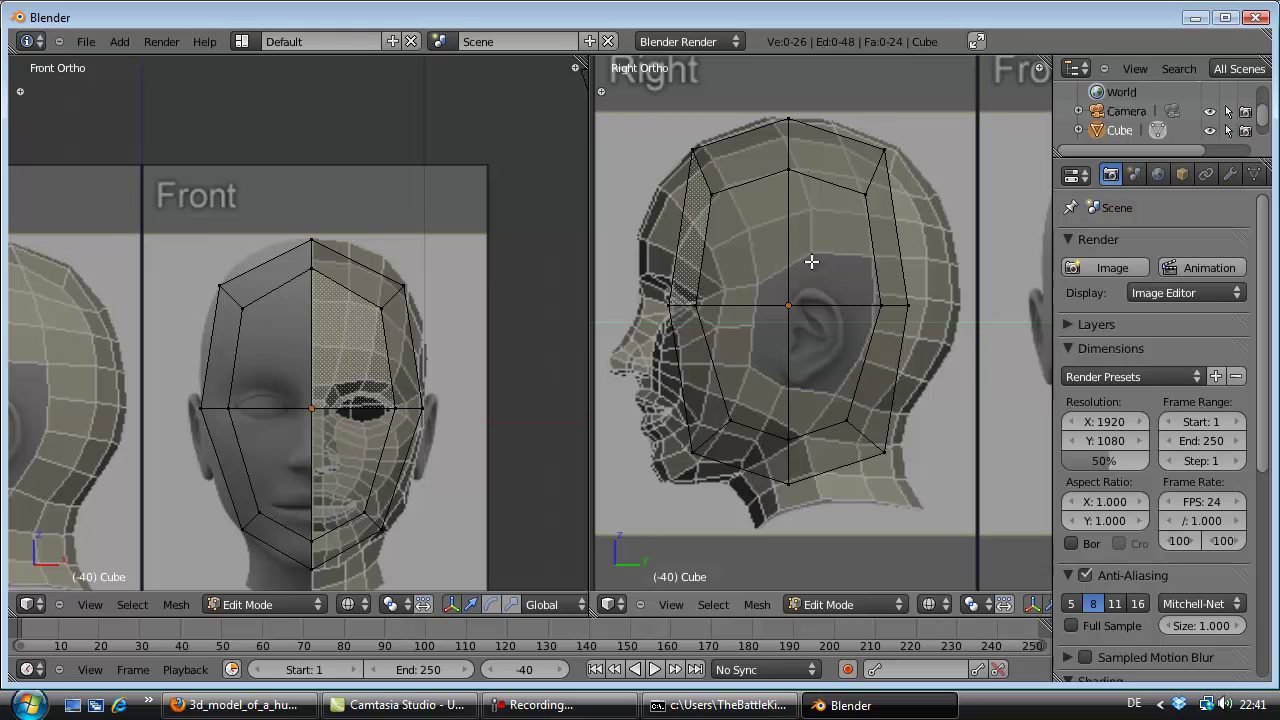
Step: Push the back-of-head vertices outward along Y to match the side profile
key("b")
left_click_drag(927, 140, 914, 153)
left_click_drag(971, 240, 858, 335)
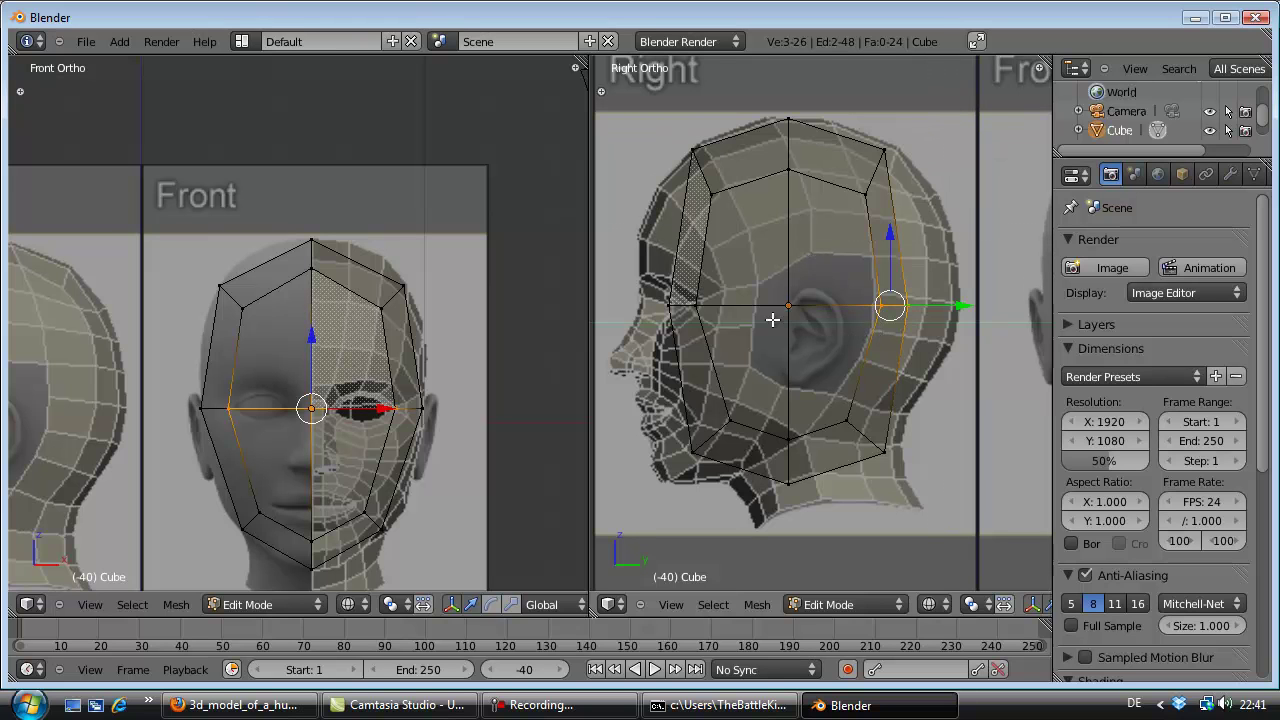
key("g")
key("y")
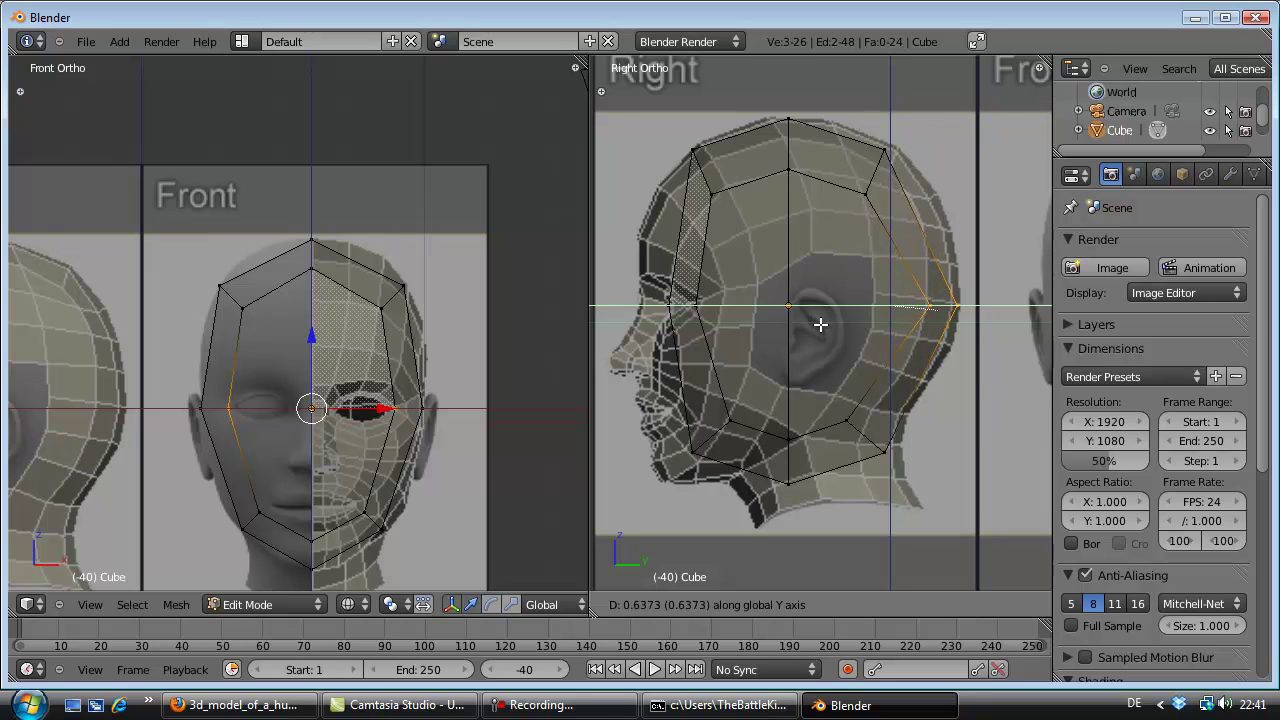
left_click(820, 324)
key("a")
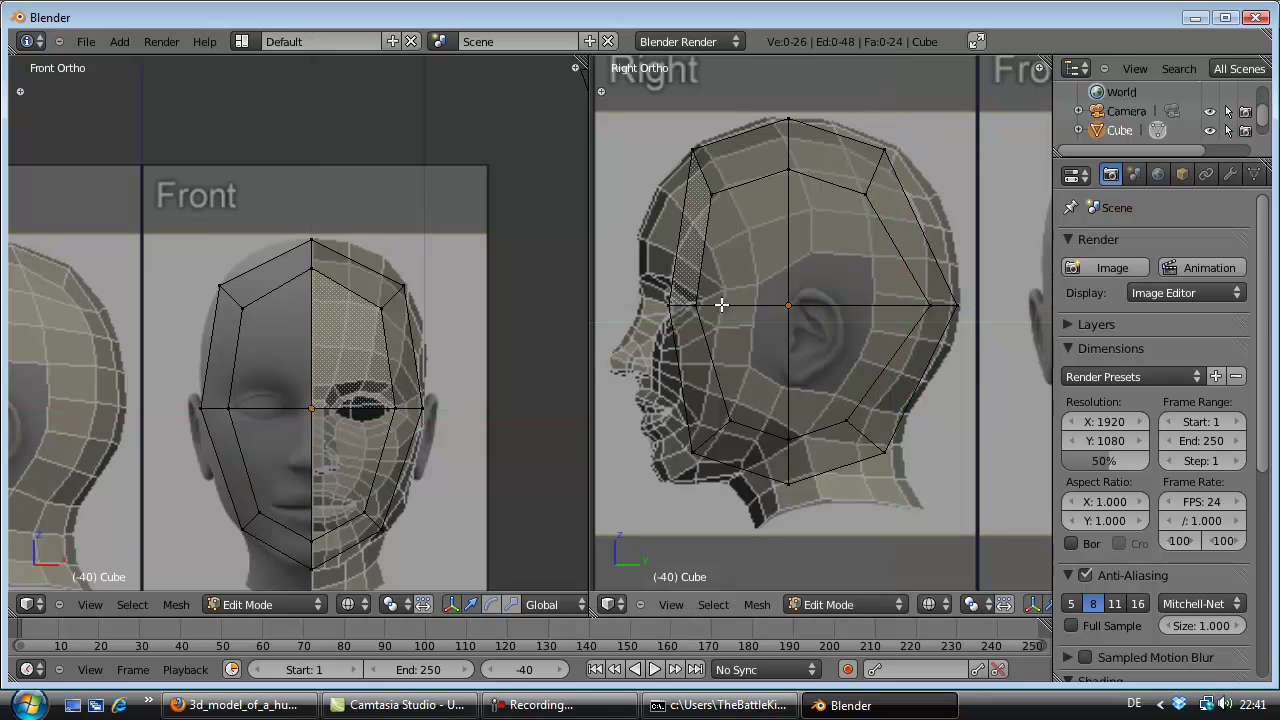
Step: Move the three front-edge vertices along Y toward the face outline
key("b")
left_click_drag(721, 292, 651, 336)
key("g")
key("y")
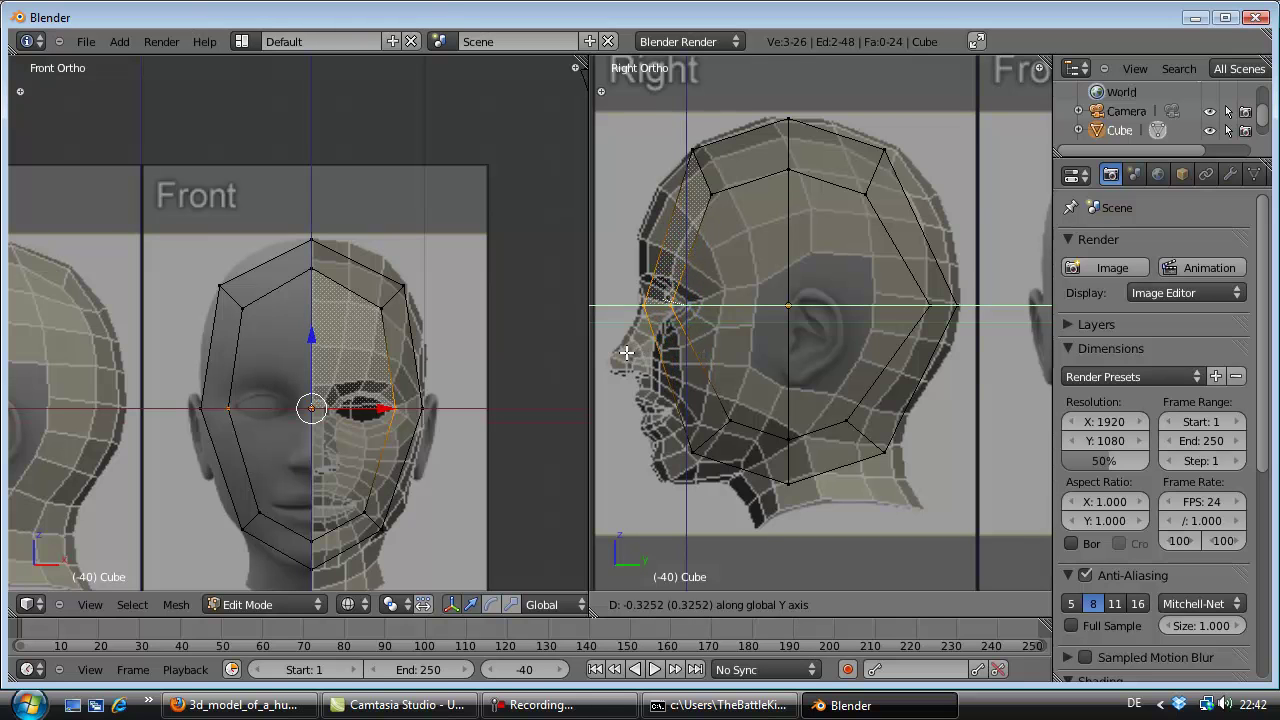
left_click(626, 352)
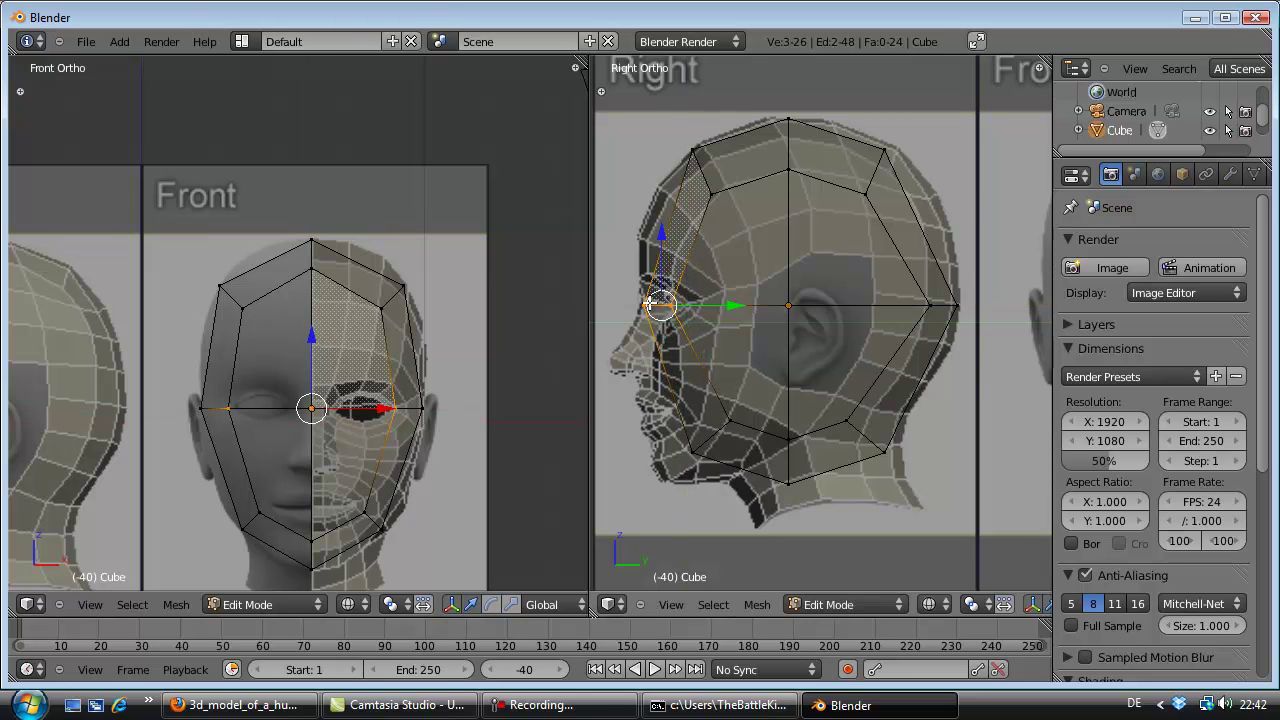
key("a")
Step: Move the three jaw vertices up and back to follow the jawline
key("b")
left_click_drag(915, 395, 813, 472)
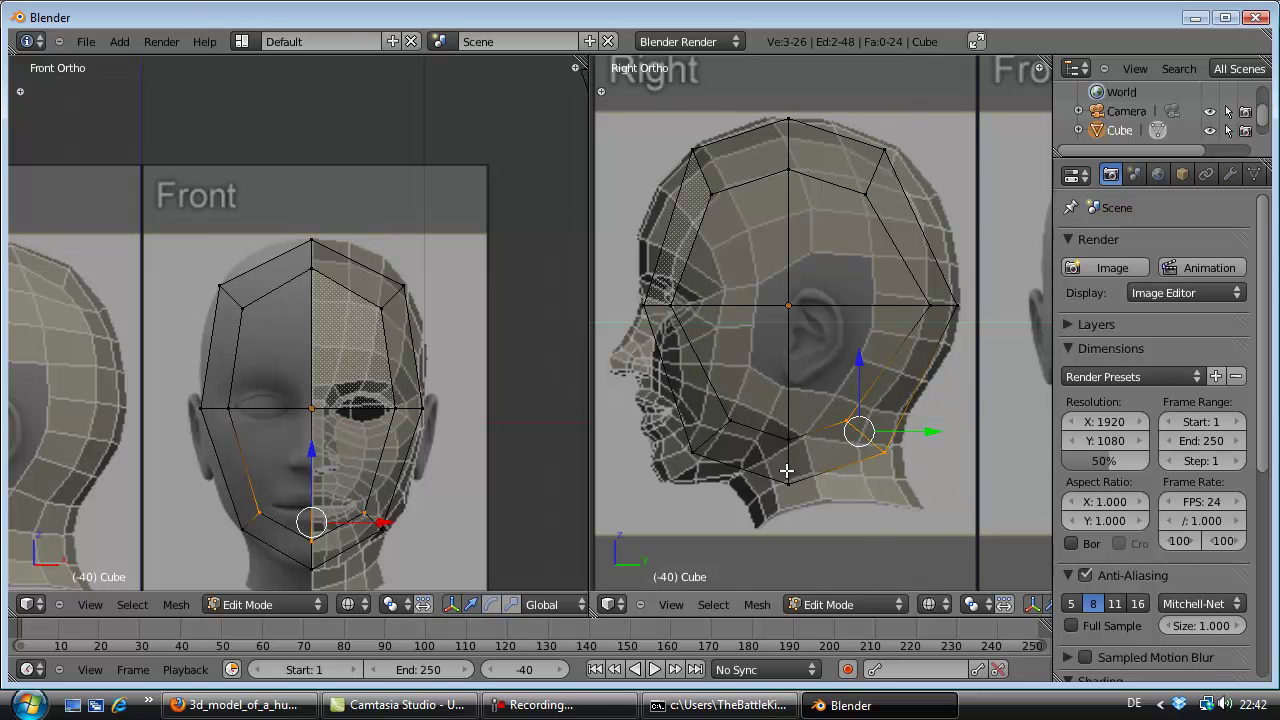
key("g")
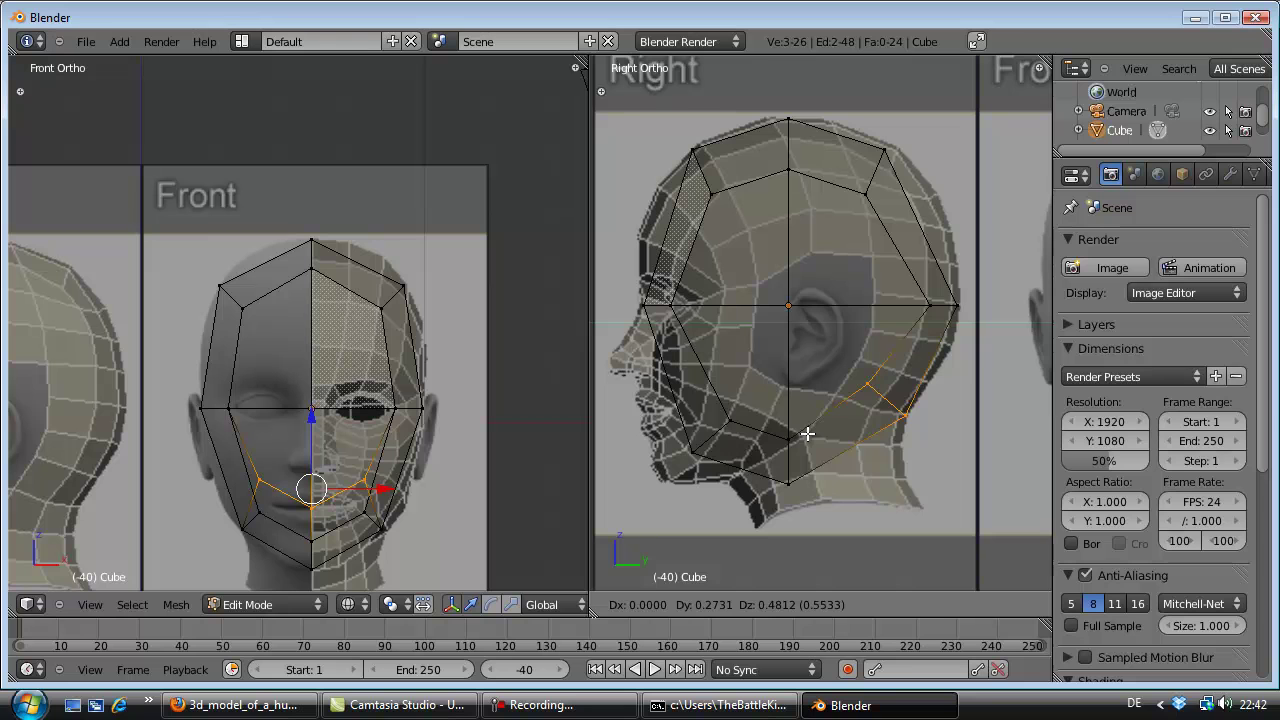
left_click(808, 433)
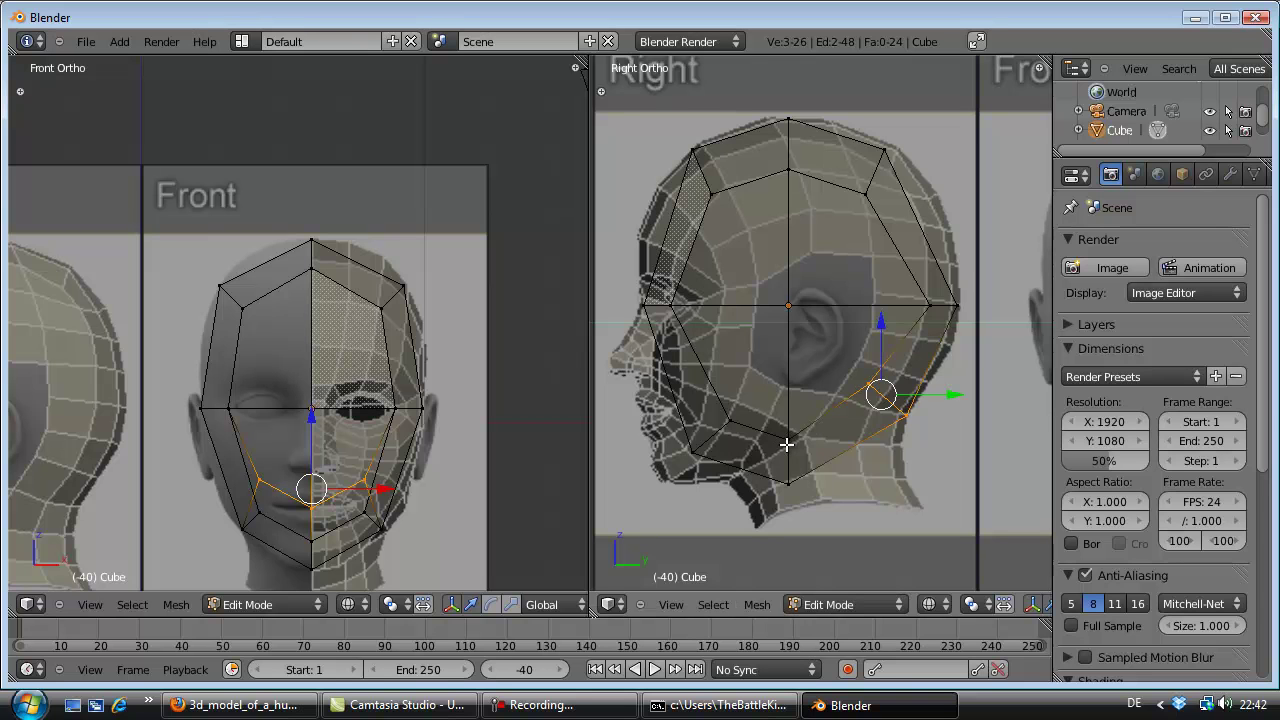
key("a")
Step: Reposition the lower chin and front chin vertices to follow the reference chin
key("b")
left_click_drag(815, 412, 772, 500)
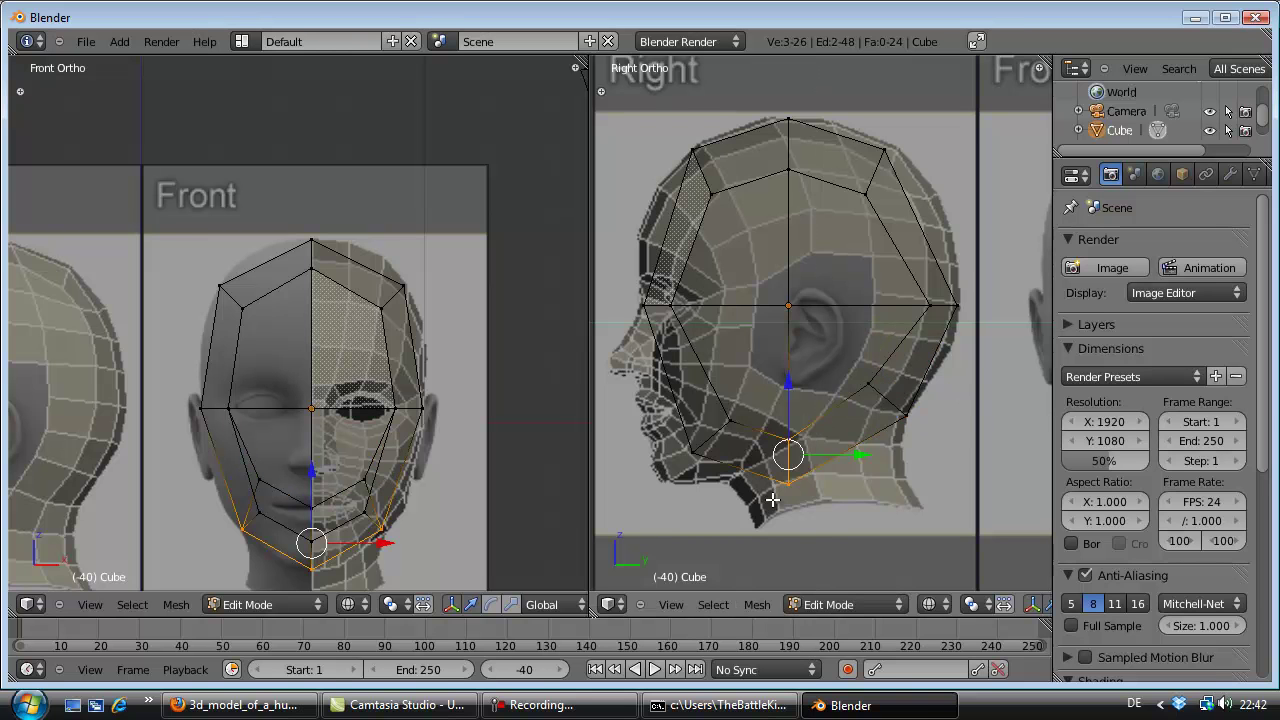
key("g")
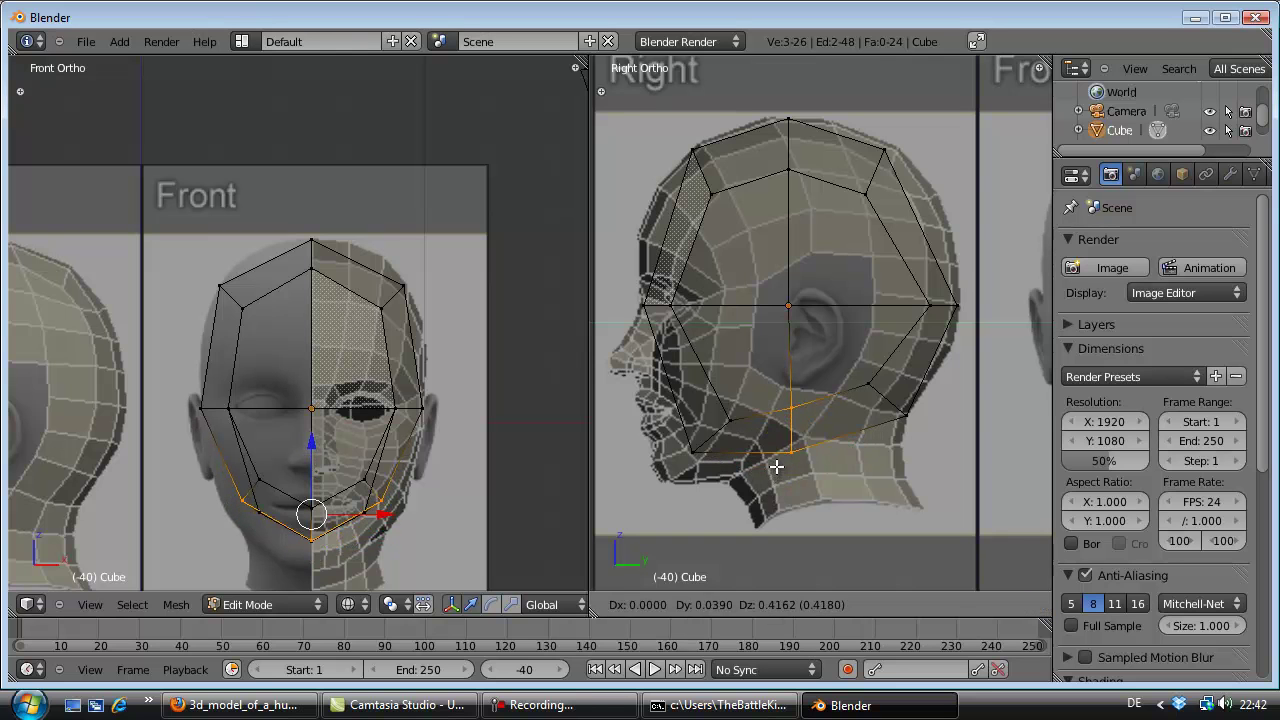
left_click(776, 467)
key("a")
key("b")
left_click_drag(737, 409, 680, 470)
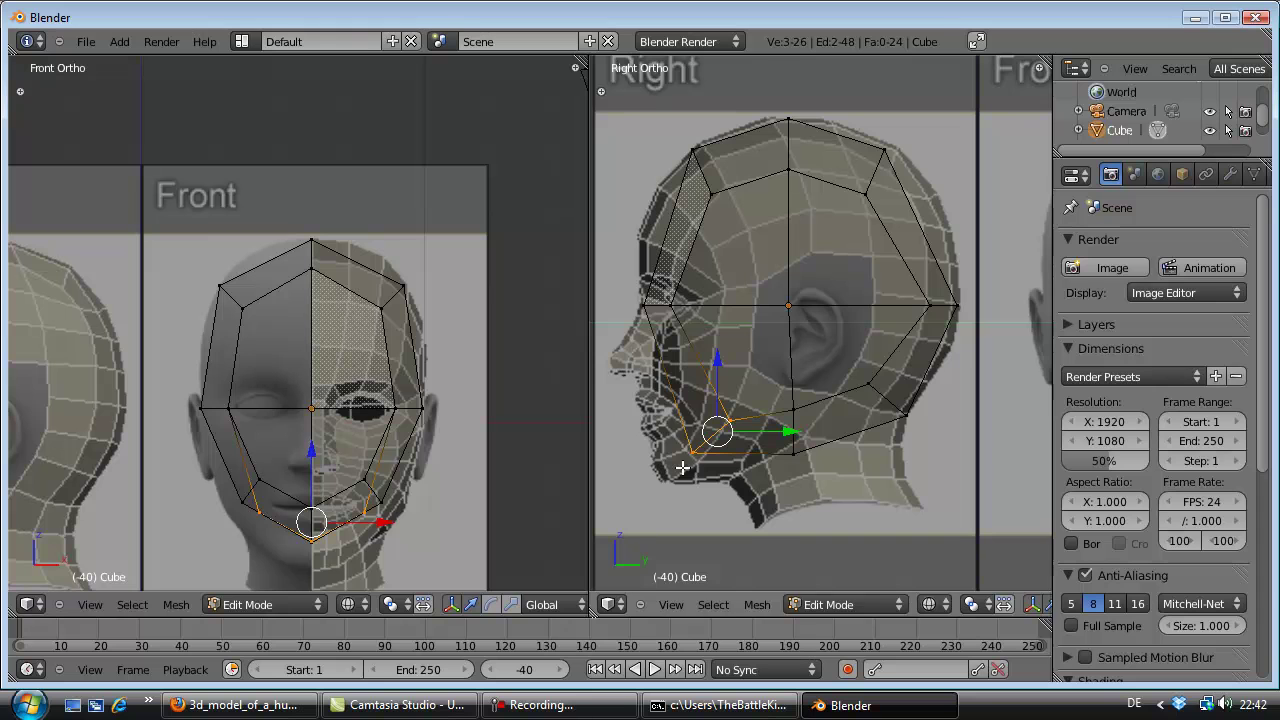
key("g")
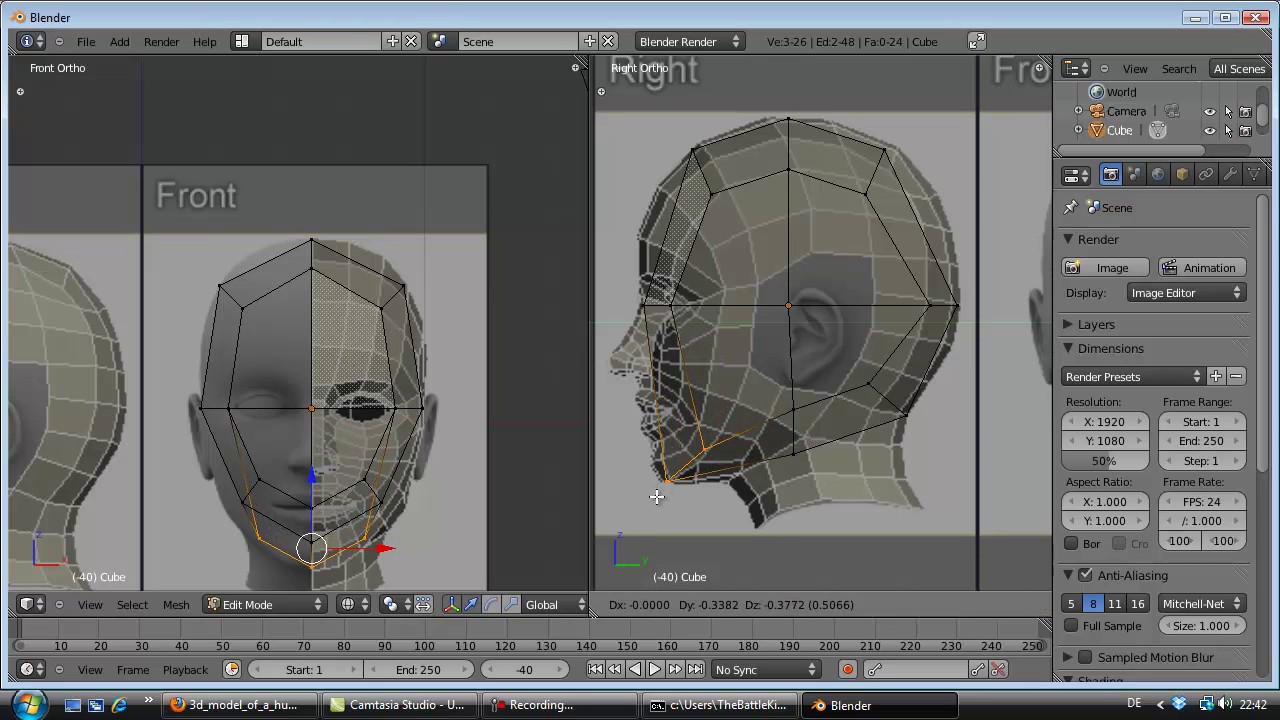
left_click(656, 496)
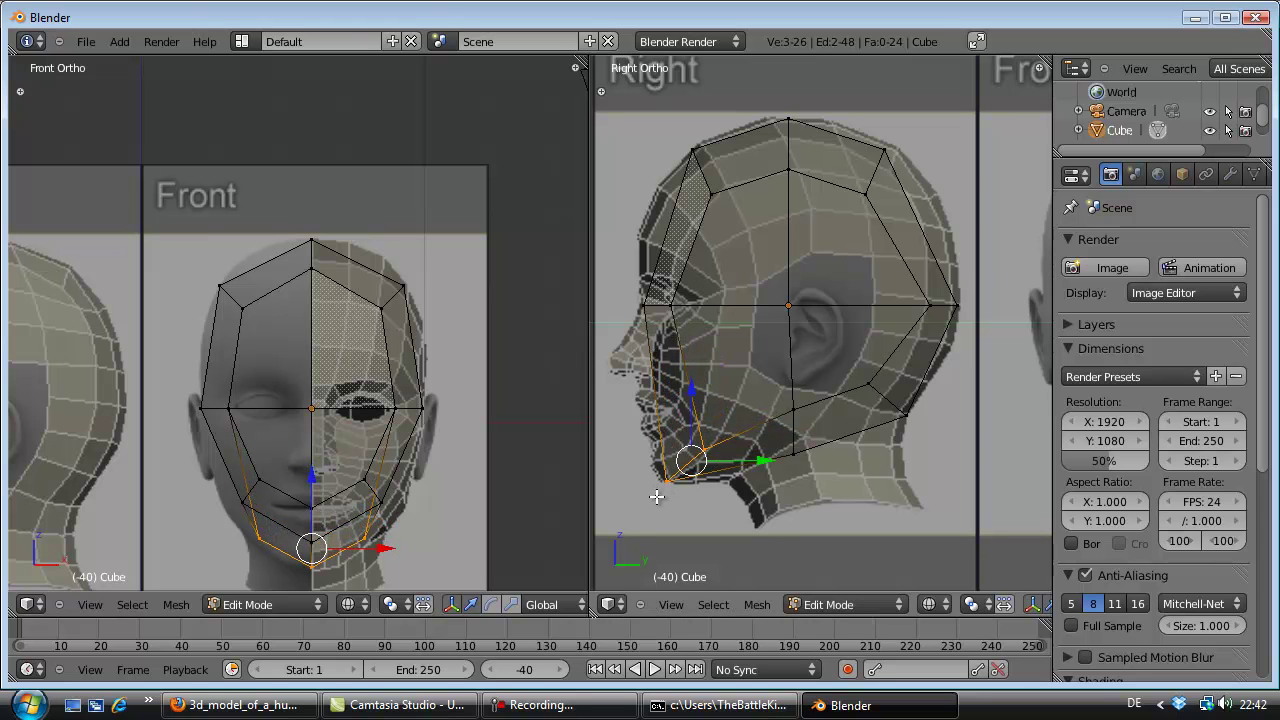
key("a")
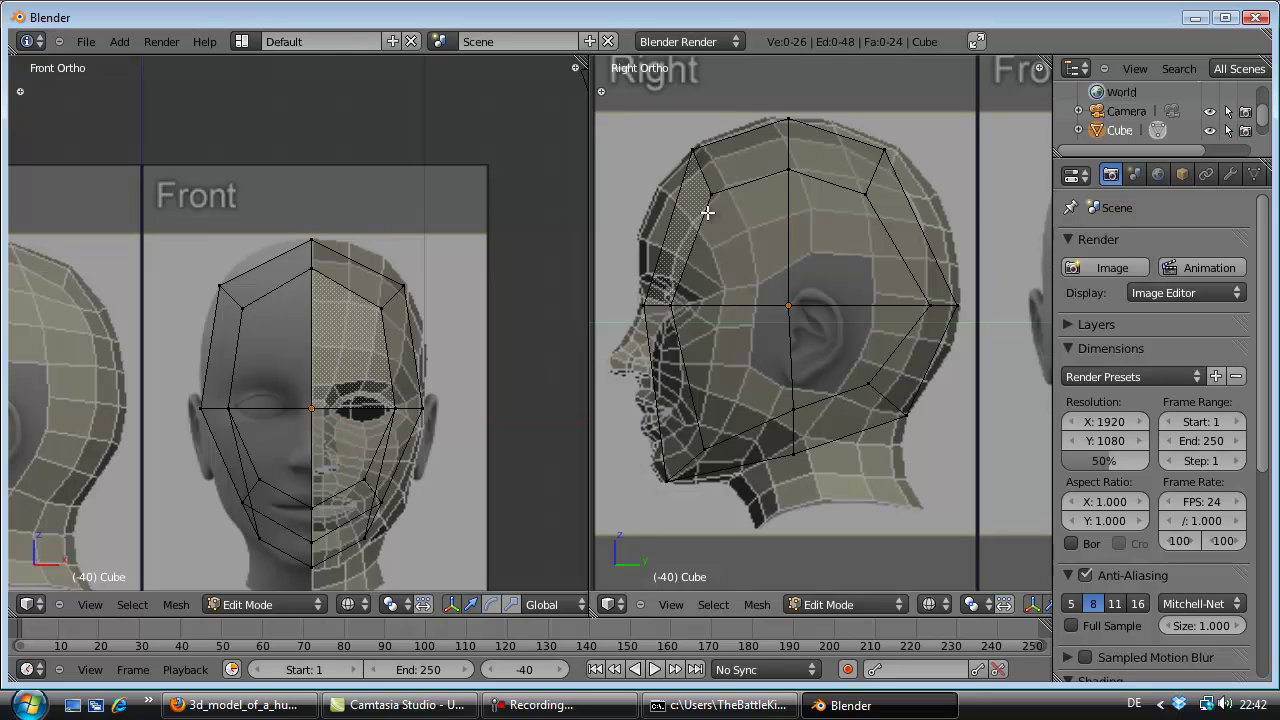
Step: Move the upper back head vertices along Y to follow the skull curve
scroll(814, 167, "up", 3)
scroll(817, 184, "down", 1)
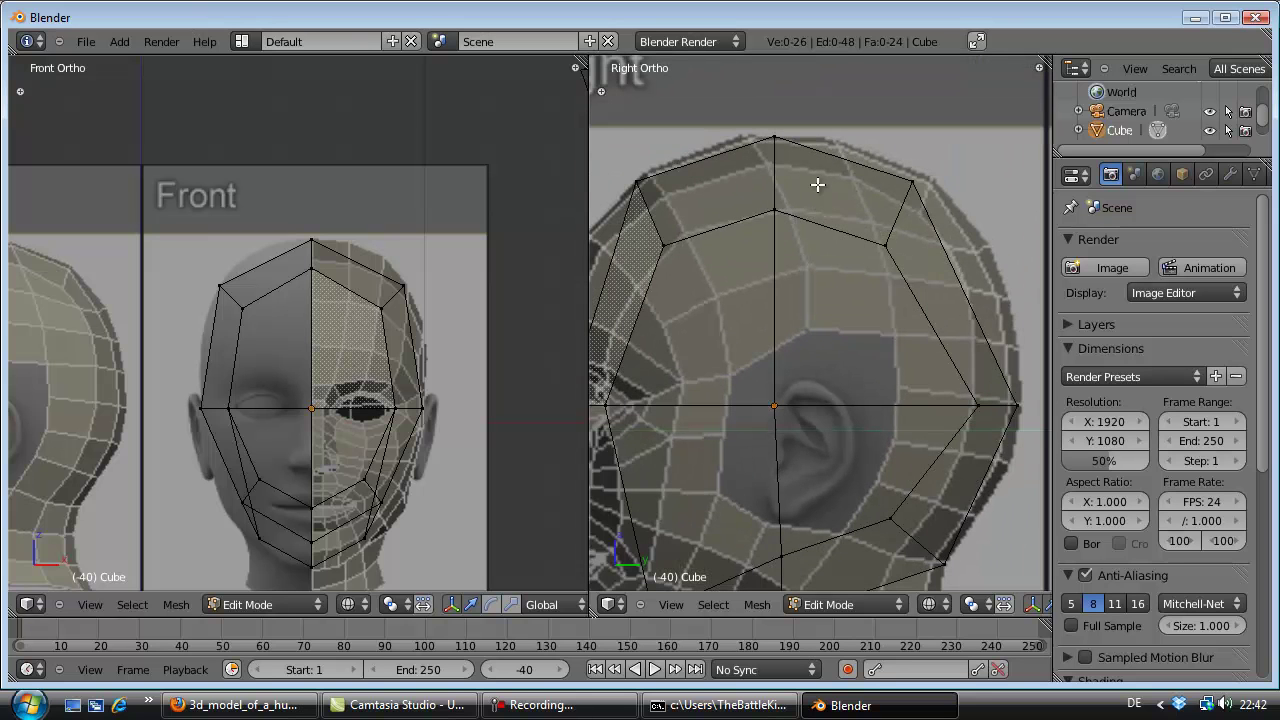
key("b")
left_click_drag(960, 157, 850, 274)
key("g")
key("y")
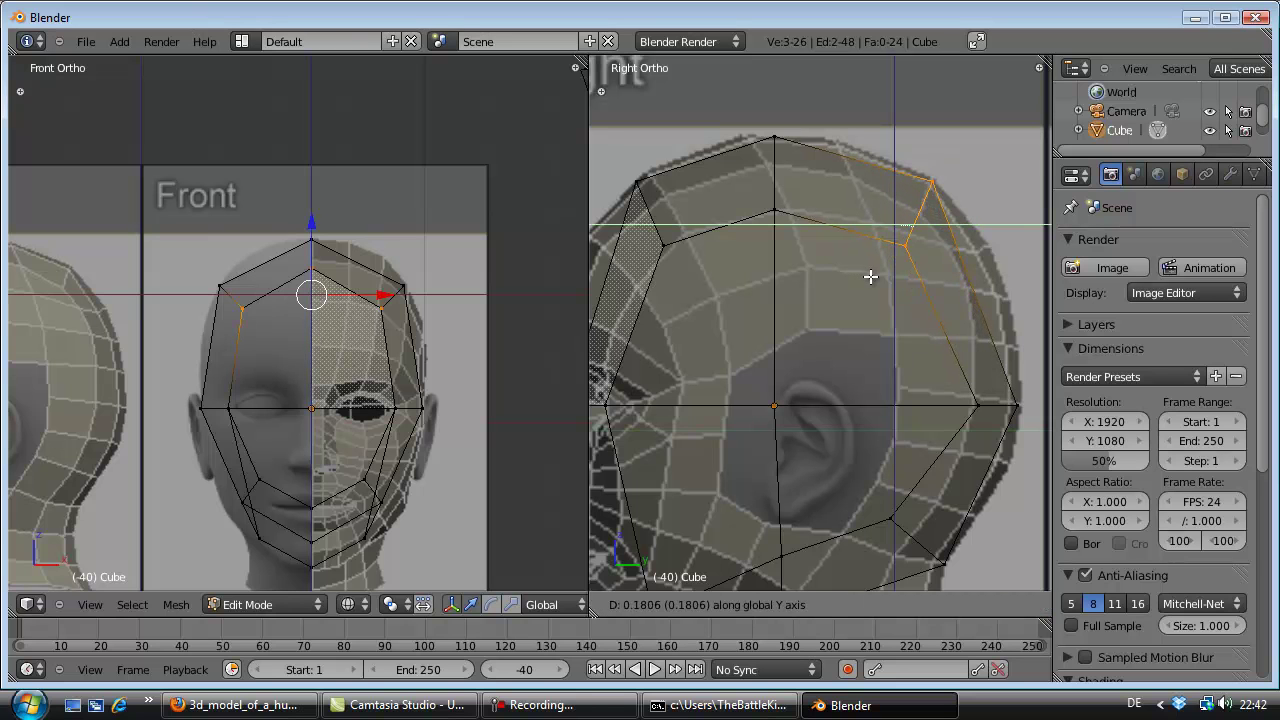
left_click(870, 277)
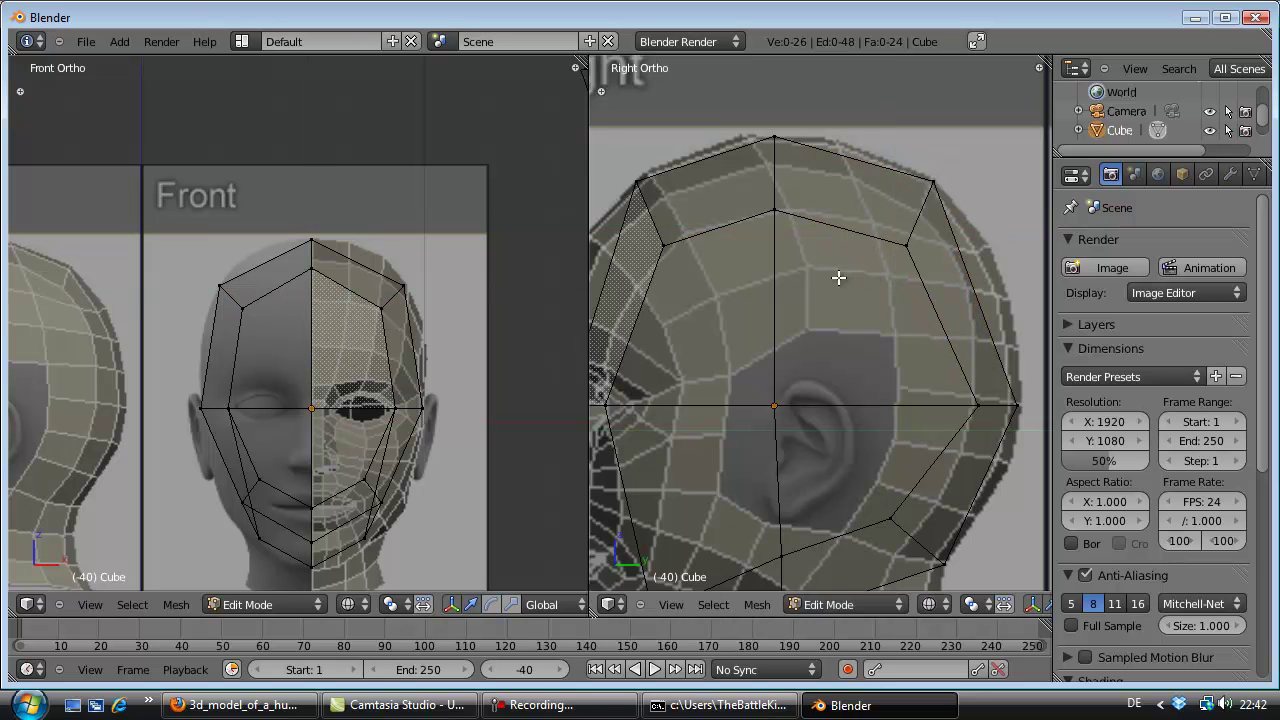
Step: Move the front-top forehead vertices down and back to fit the profile
scroll(725, 273, "down", 1)
key("b")
left_click_drag(697, 186, 647, 291)
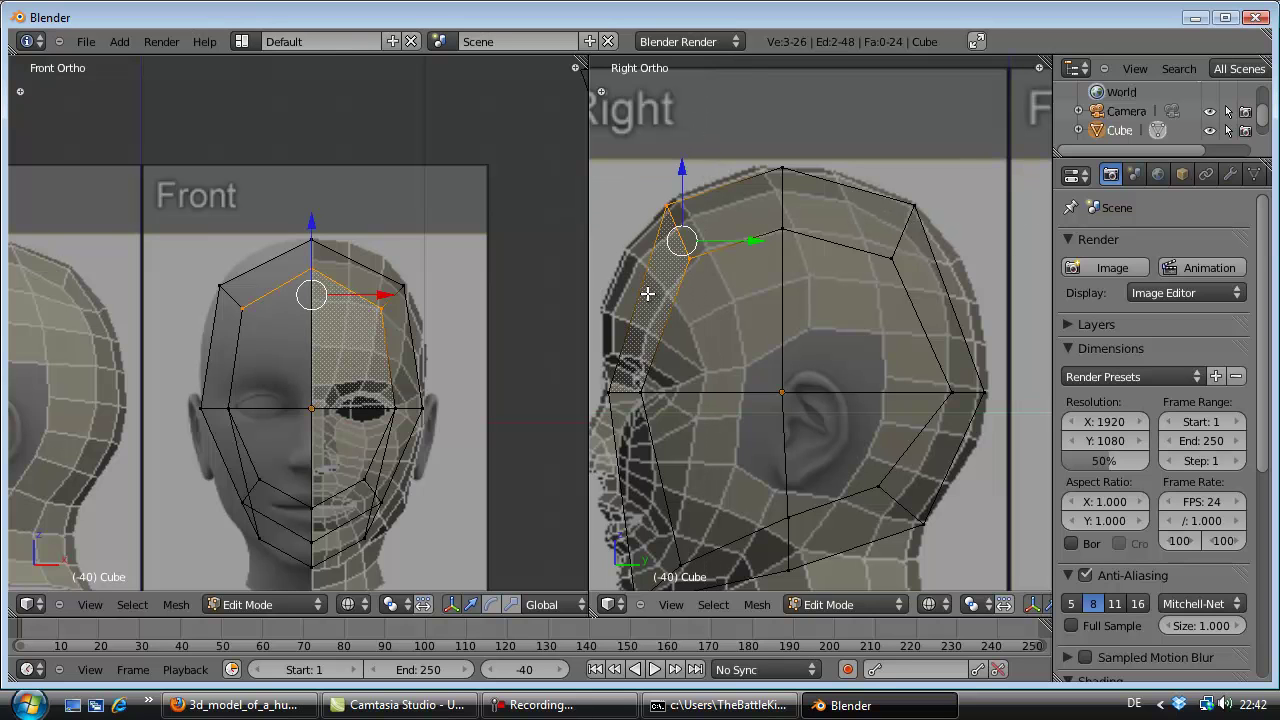
key("g")
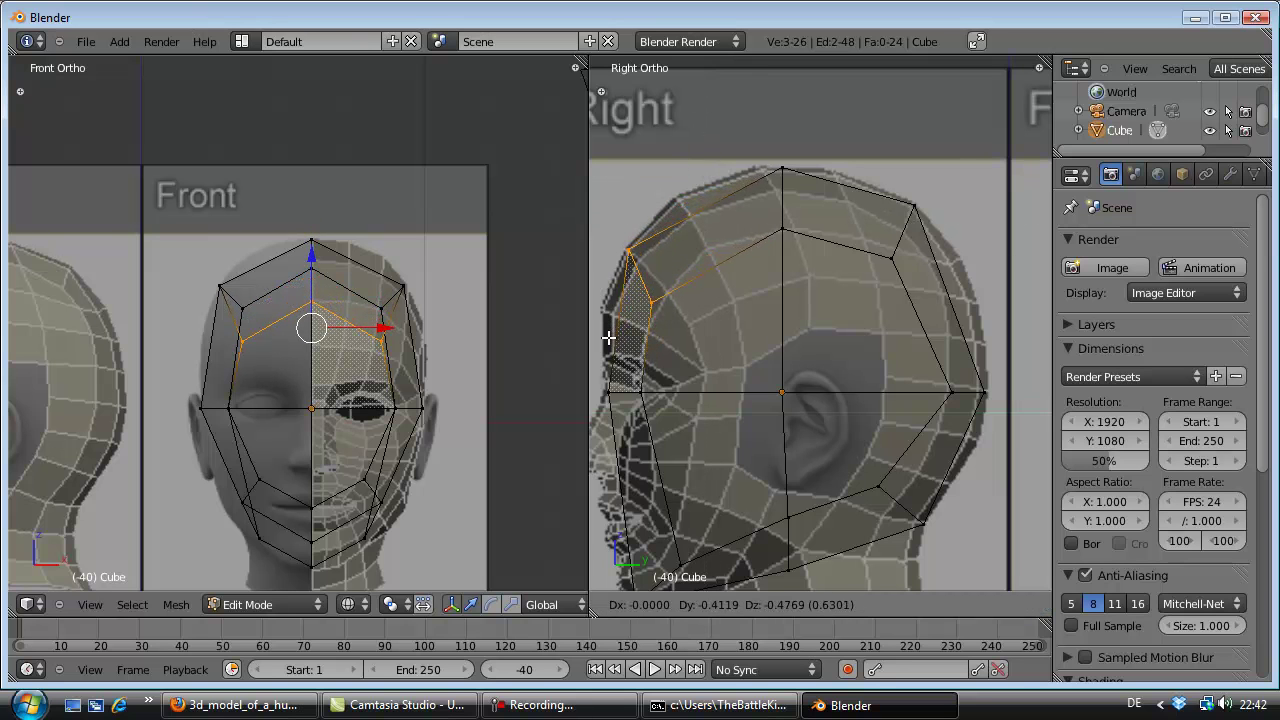
left_click(606, 340)
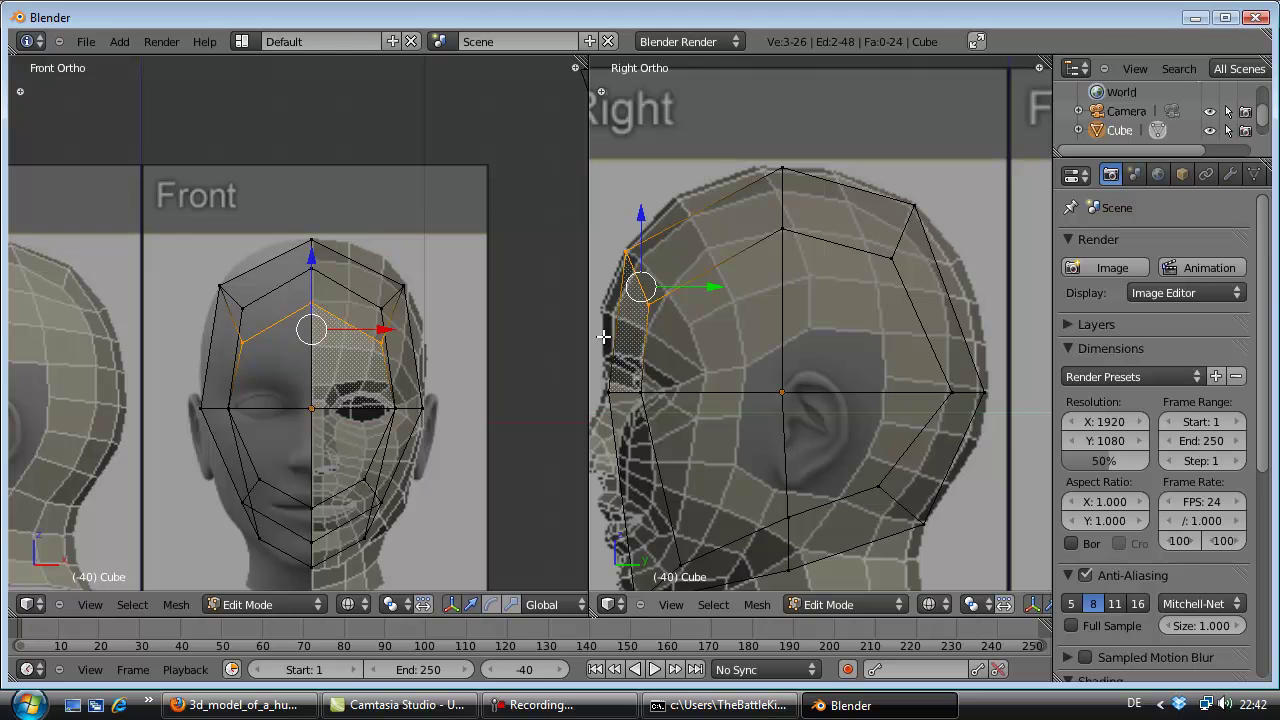
key("a")
Step: Orbit the view to inspect the reshaped head mesh in 3D
mouse_move(652, 324)
middle_mouse_down()
mouse_move(774, 360)
mouse_move(726, 360)
mouse_move(820, 354)
mouse_move(808, 371)
mouse_move(963, 363)
mouse_move(771, 357)
middle_mouse_up()
scroll(771, 357, "up", 2)
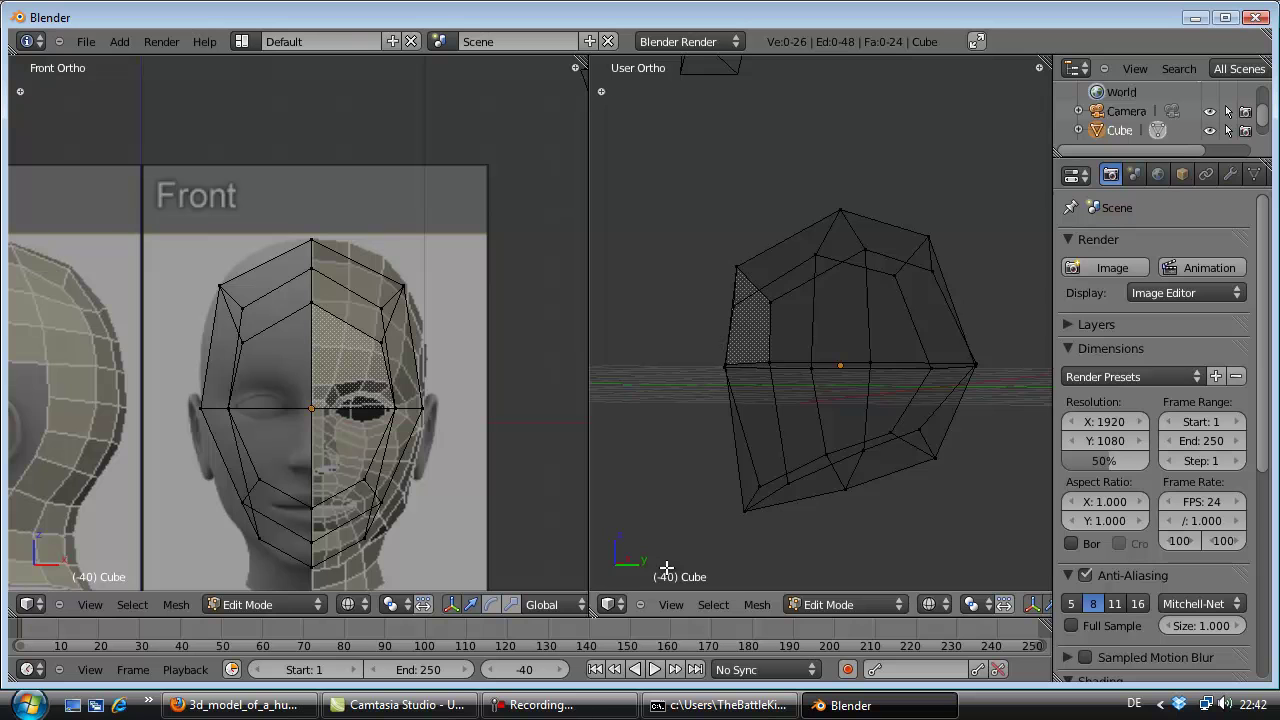
mouse_move(654, 580)
middle_mouse_down()
mouse_move(763, 483)
mouse_move(771, 509)
mouse_move(751, 551)
middle_mouse_up()
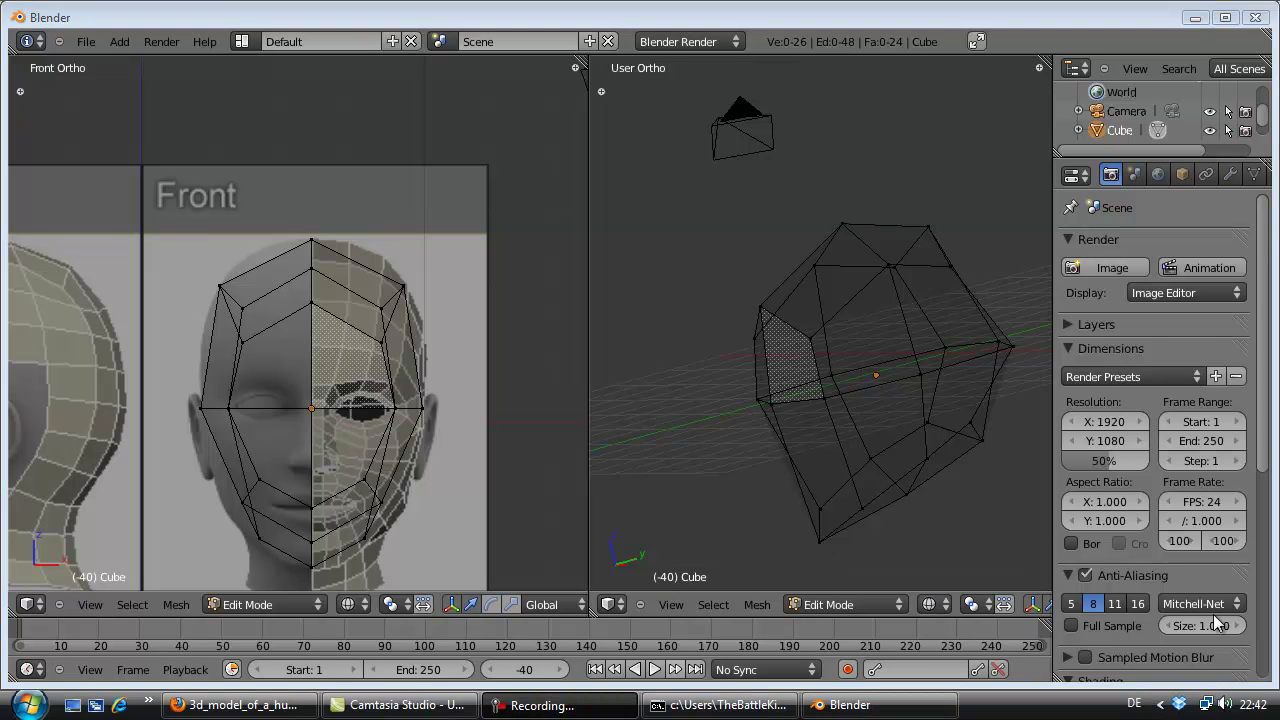